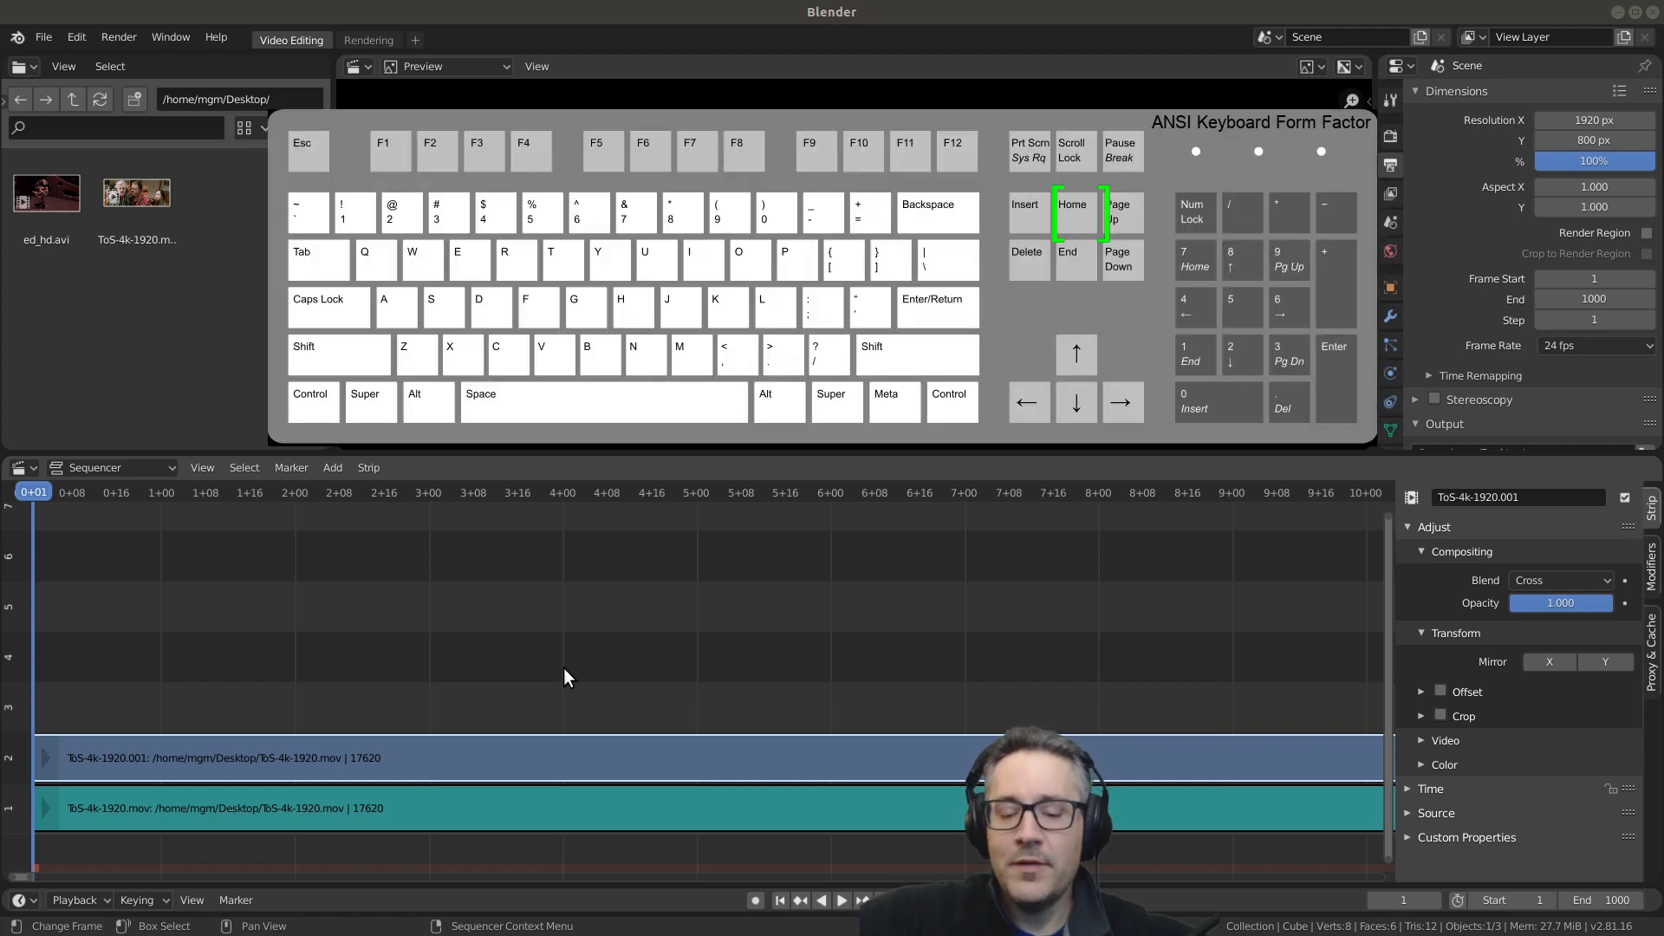
Step: Fit both ToS-4k-1920.mov strips in the sequencer view with Home, then zoom out slightly
{"action": "key", "text": "Home"}
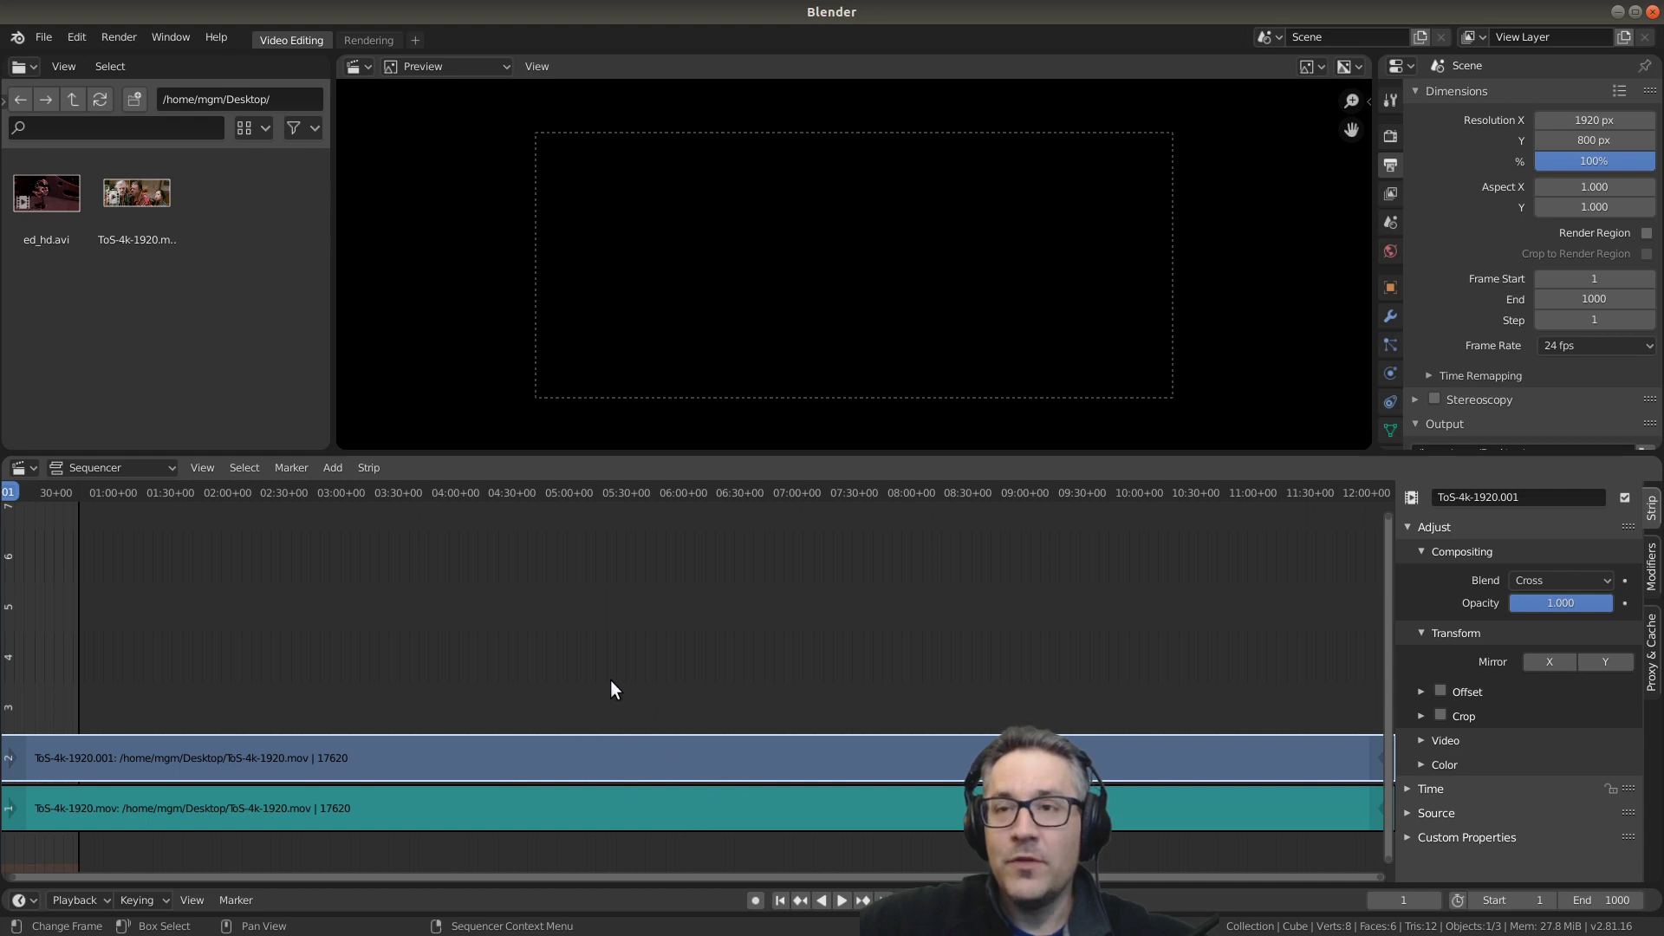
{"action": "key", "text": "Home"}
{"action": "scroll", "coordinate": [626, 722], "scroll_direction": "down", "scroll_amount": 3}
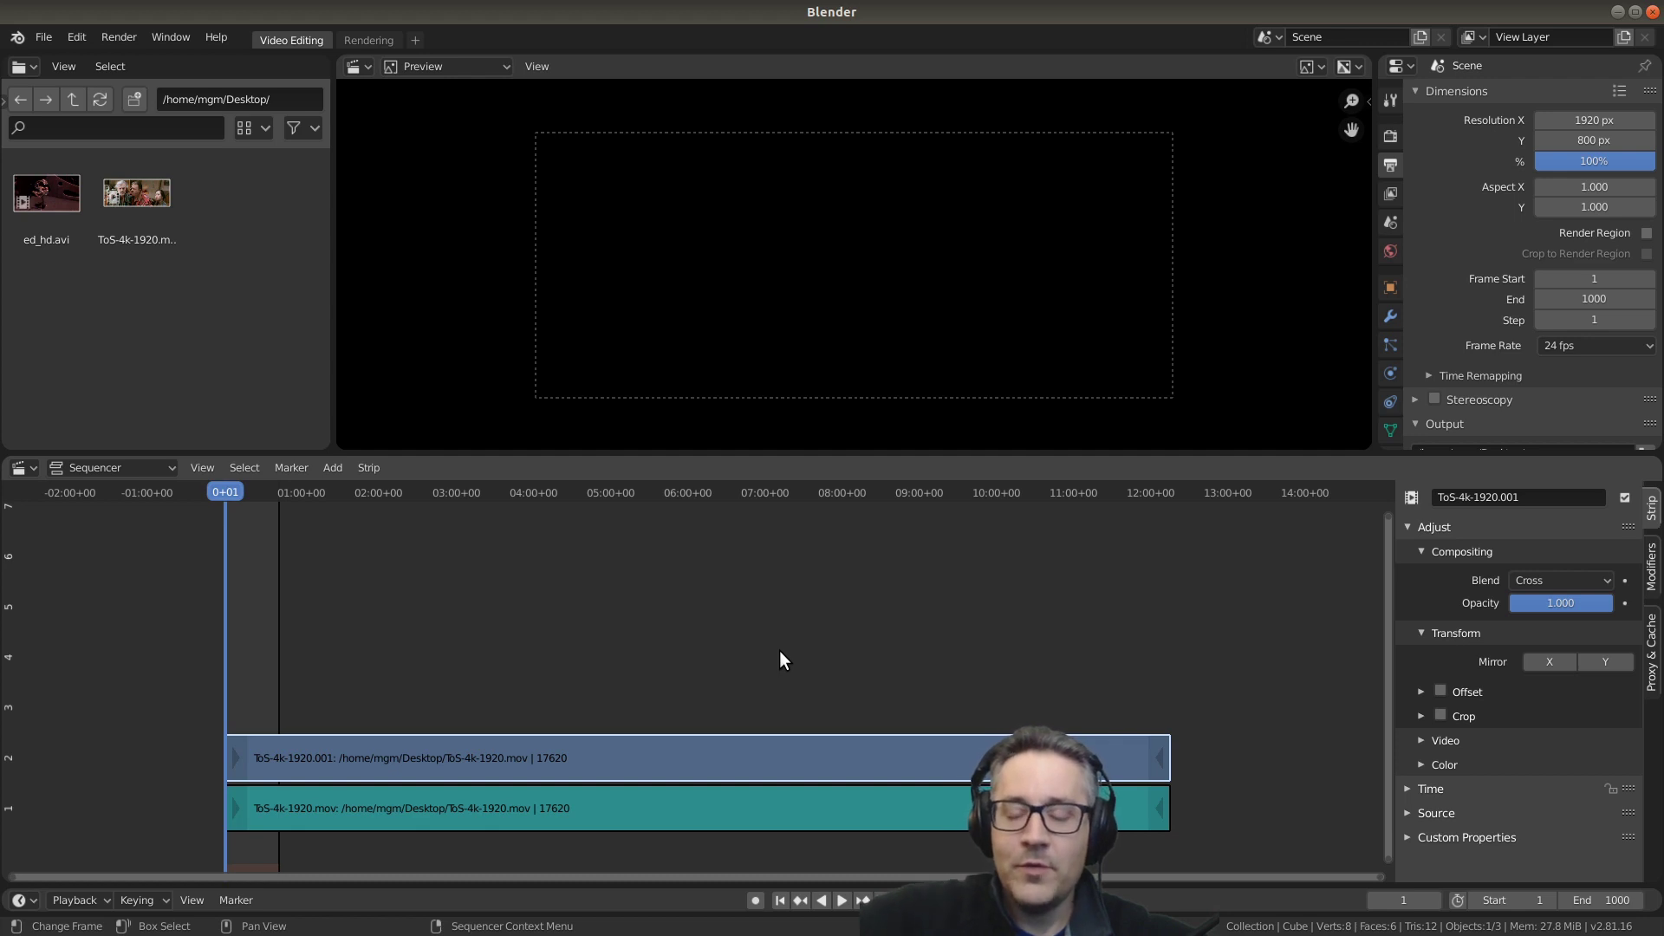
Step: Jump the playhead between the strips' start and end, then set the scene end frame to 17621
{"action": "key", "text": "Page_Up"}
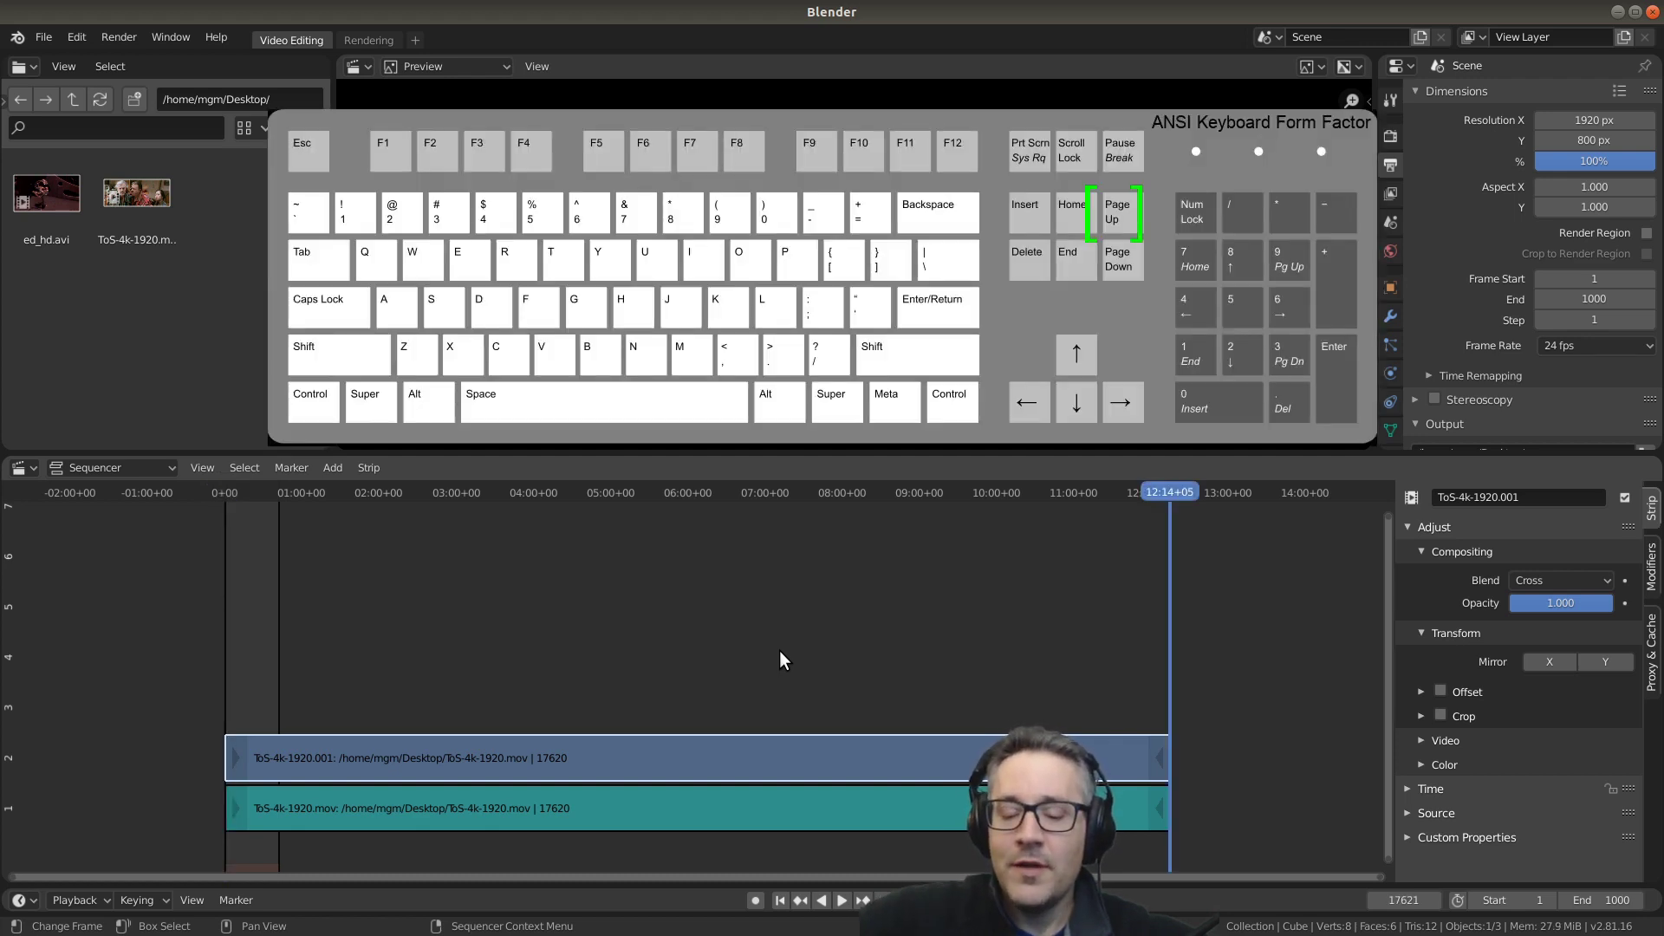
{"action": "key", "text": "Page_Down"}
{"action": "key", "text": "Page_Up"}
{"action": "key", "text": "Page_Down"}
{"action": "key", "text": "Page_Up"}
{"action": "key", "text": "Page_Down"}
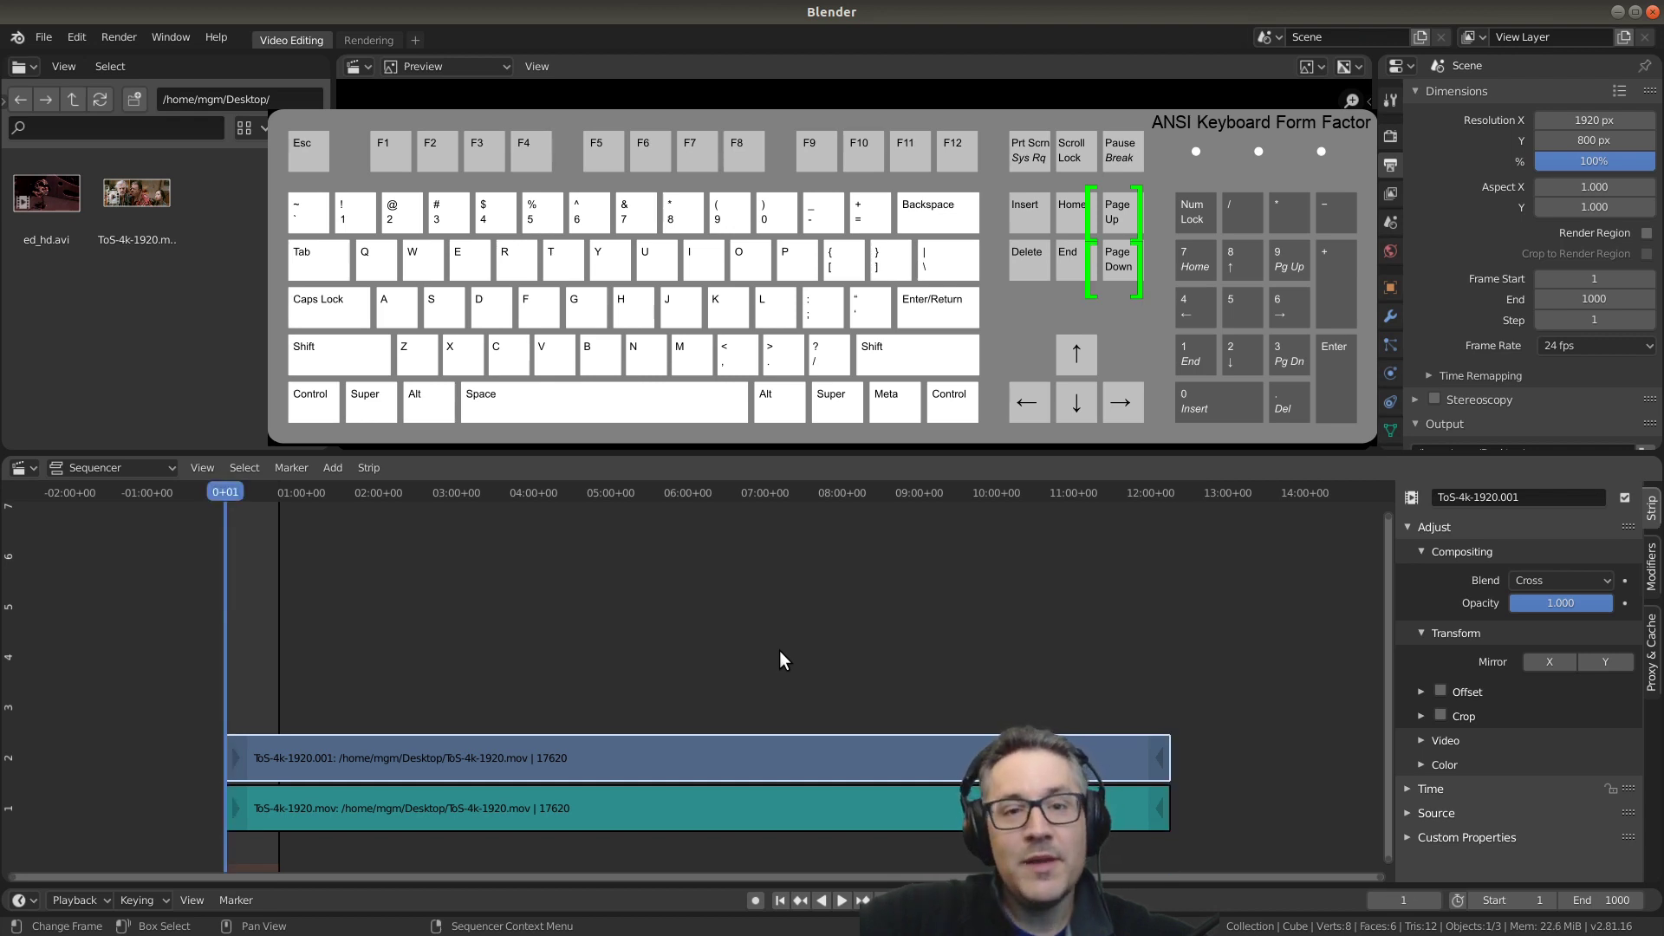
{"action": "key", "text": "Page_Up"}
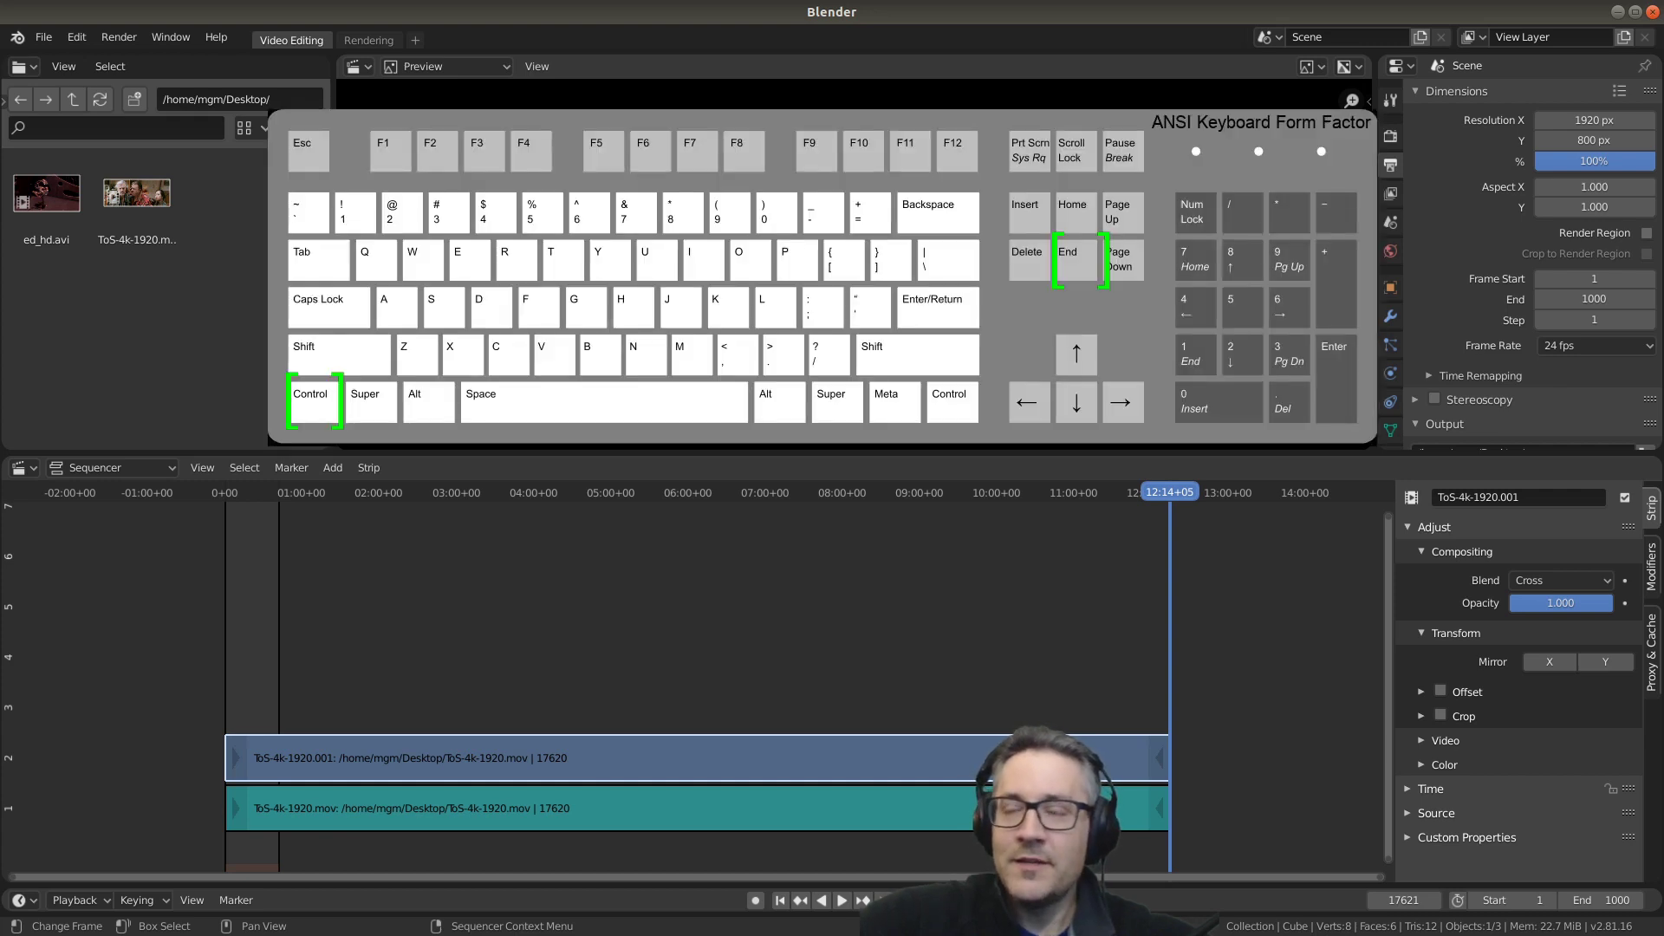
{"action": "key", "text": "ctrl+End"}
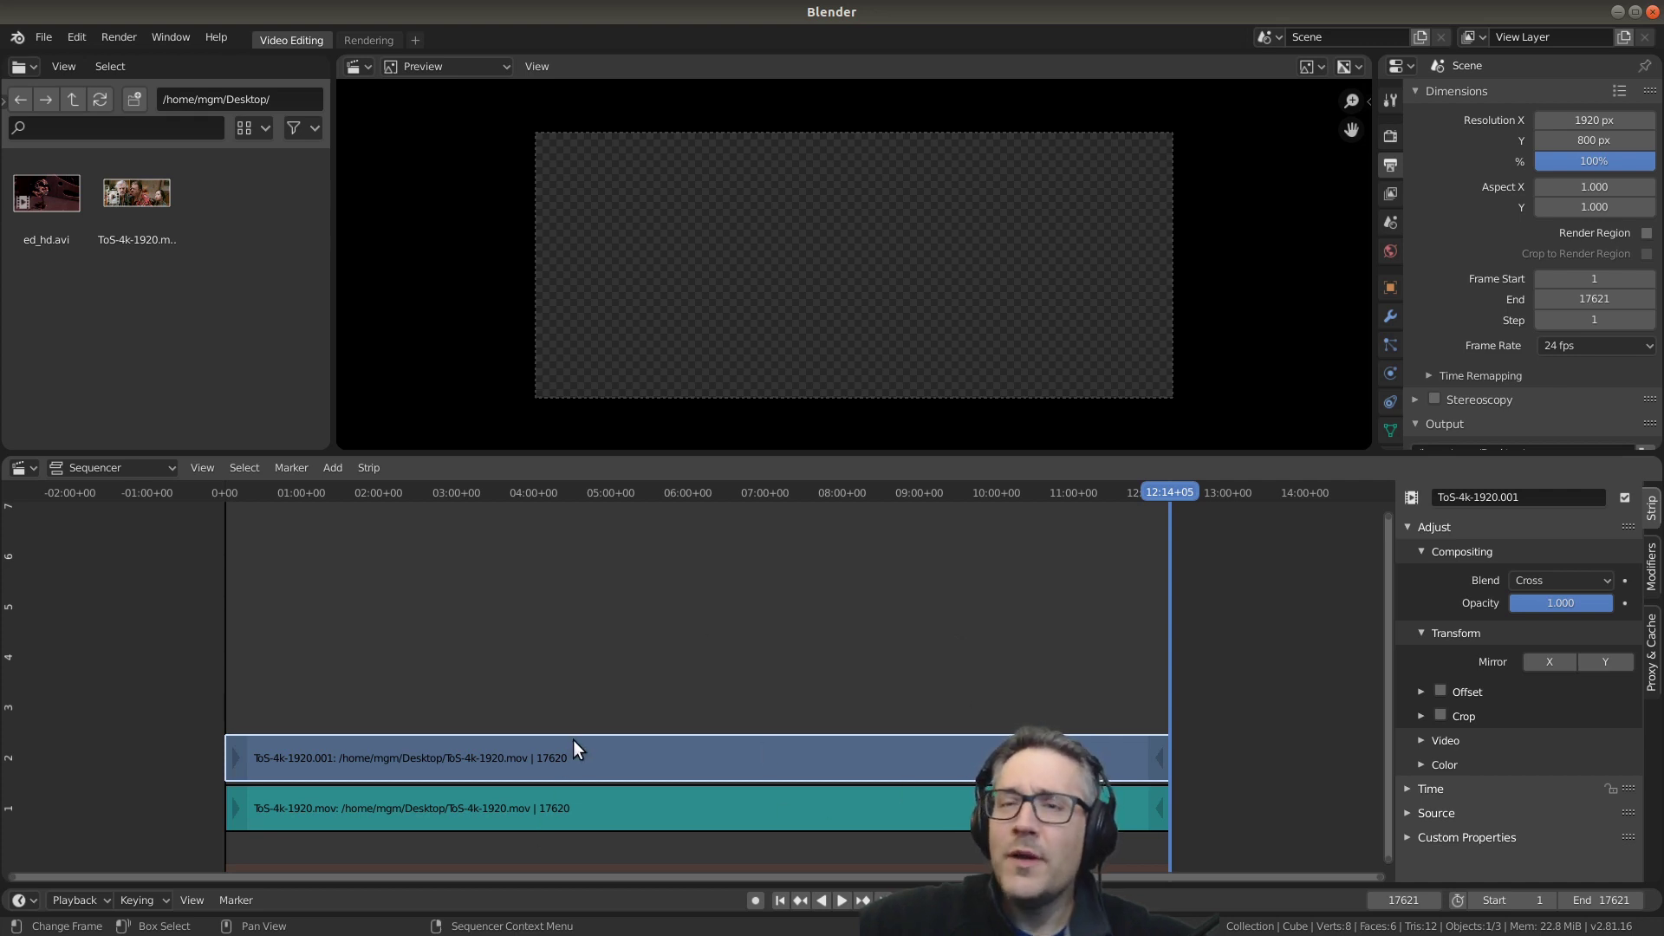
Step: Select and deselect the upper and lower strips individually by clicking and with Alt+A
{"action": "left_click", "coordinate": [558, 770], "text": "shift"}
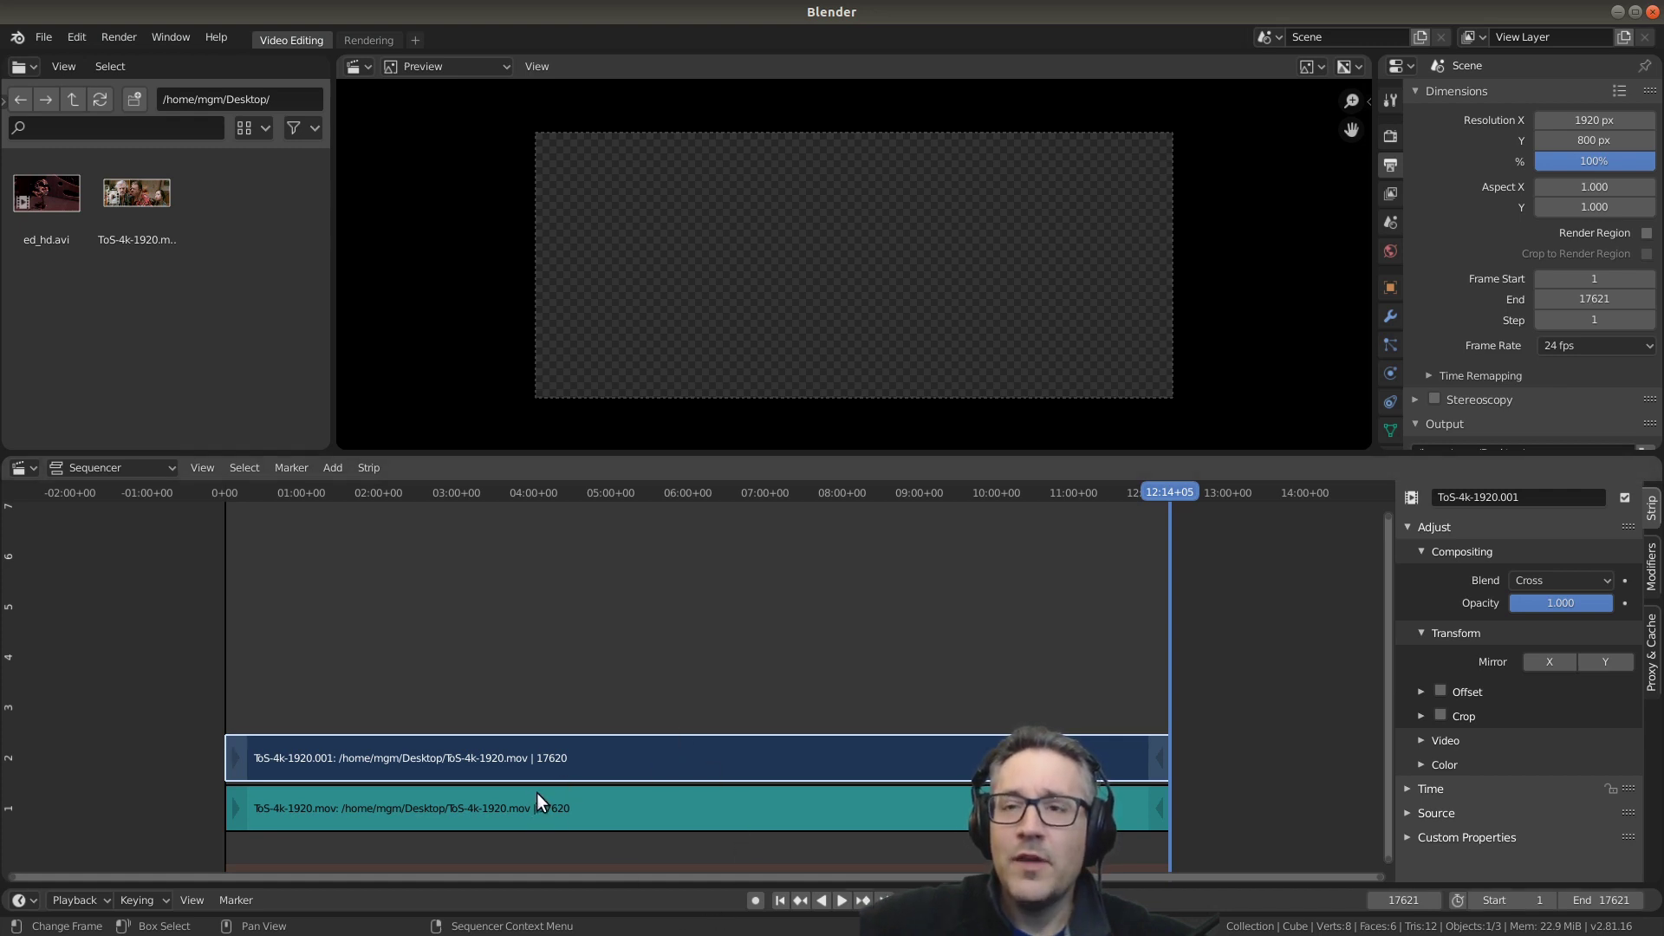
{"action": "left_click", "coordinate": [554, 741]}
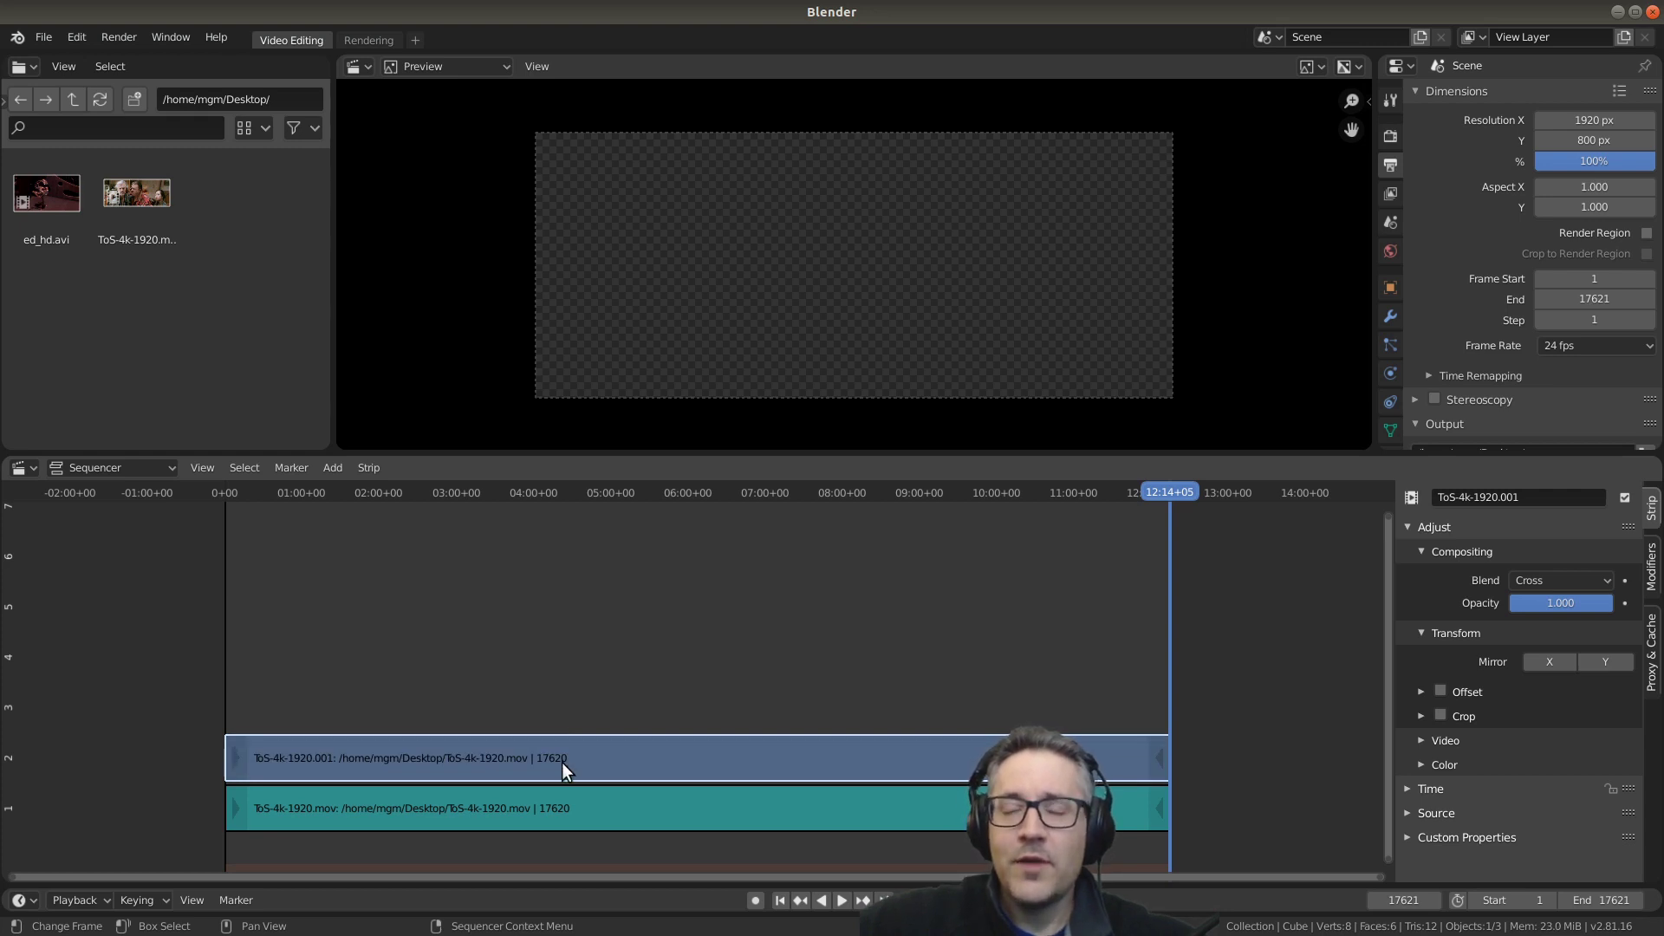
{"action": "key", "text": "alt+a"}
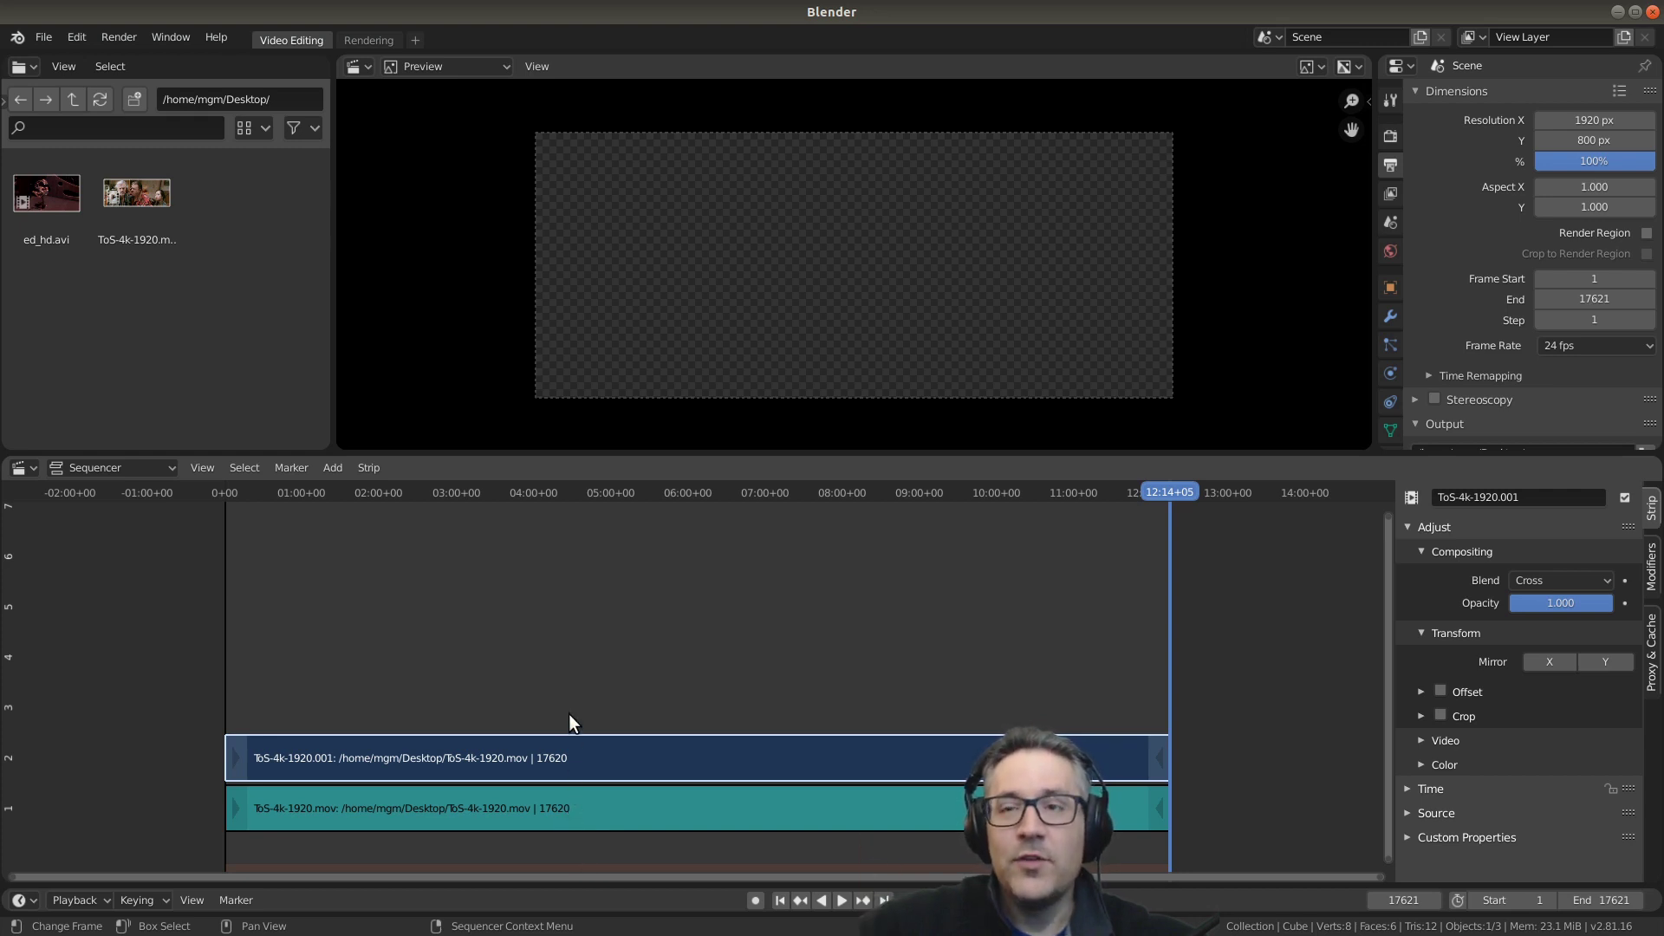
{"action": "left_click", "coordinate": [596, 798], "text": "shift"}
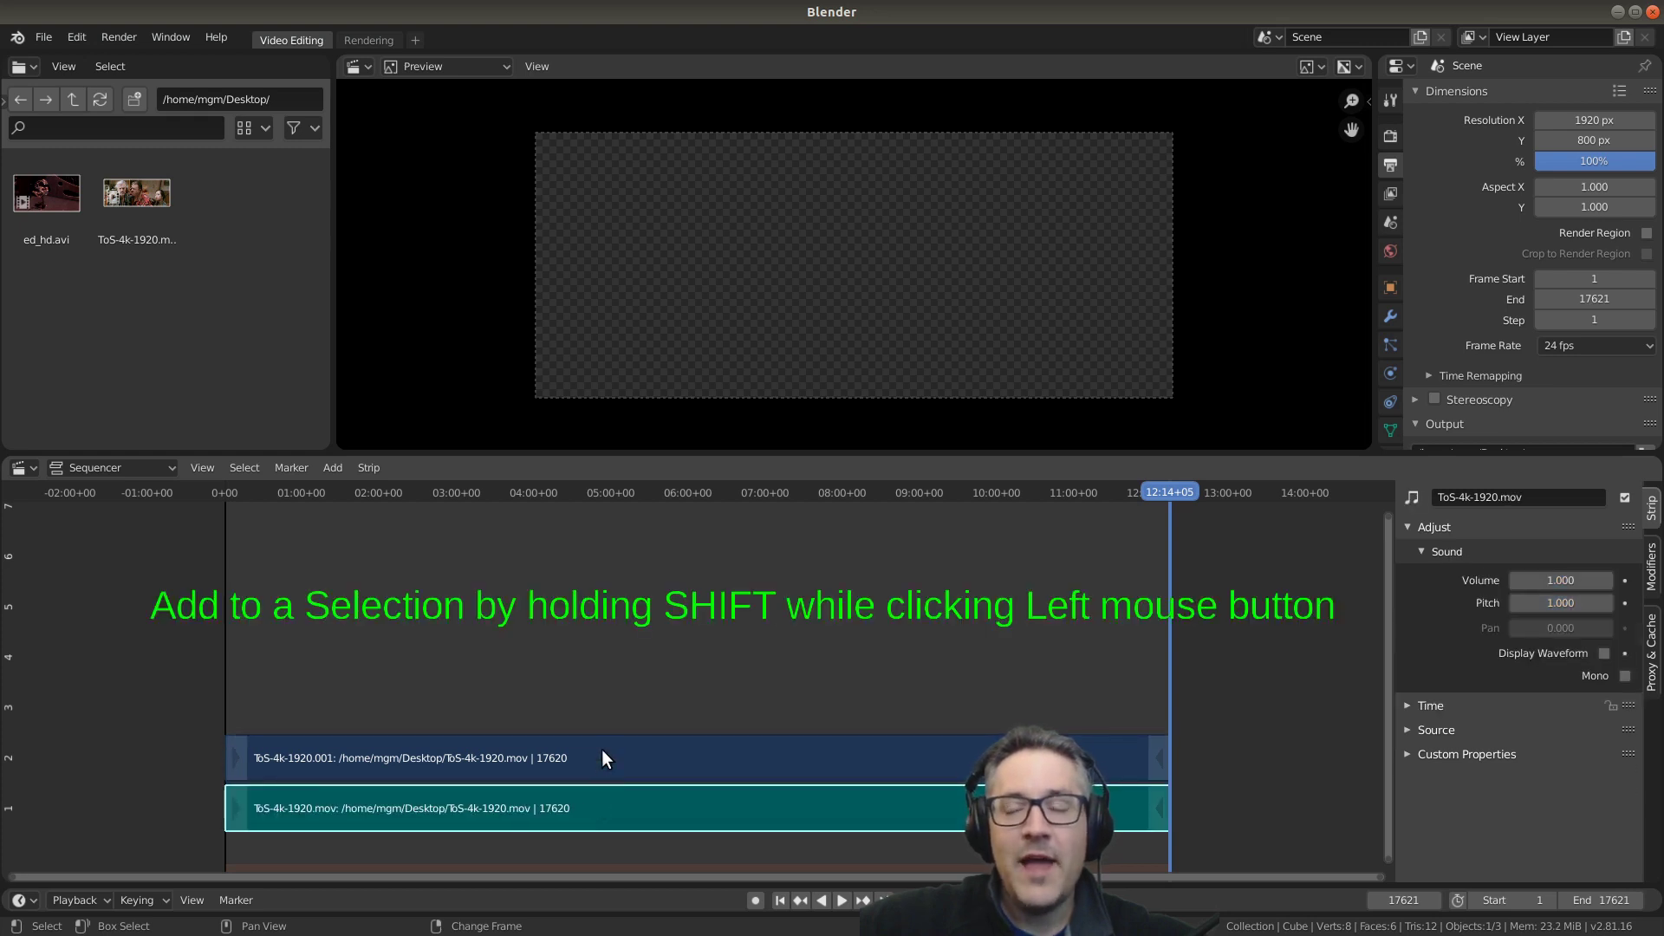
{"action": "key", "text": "a"}
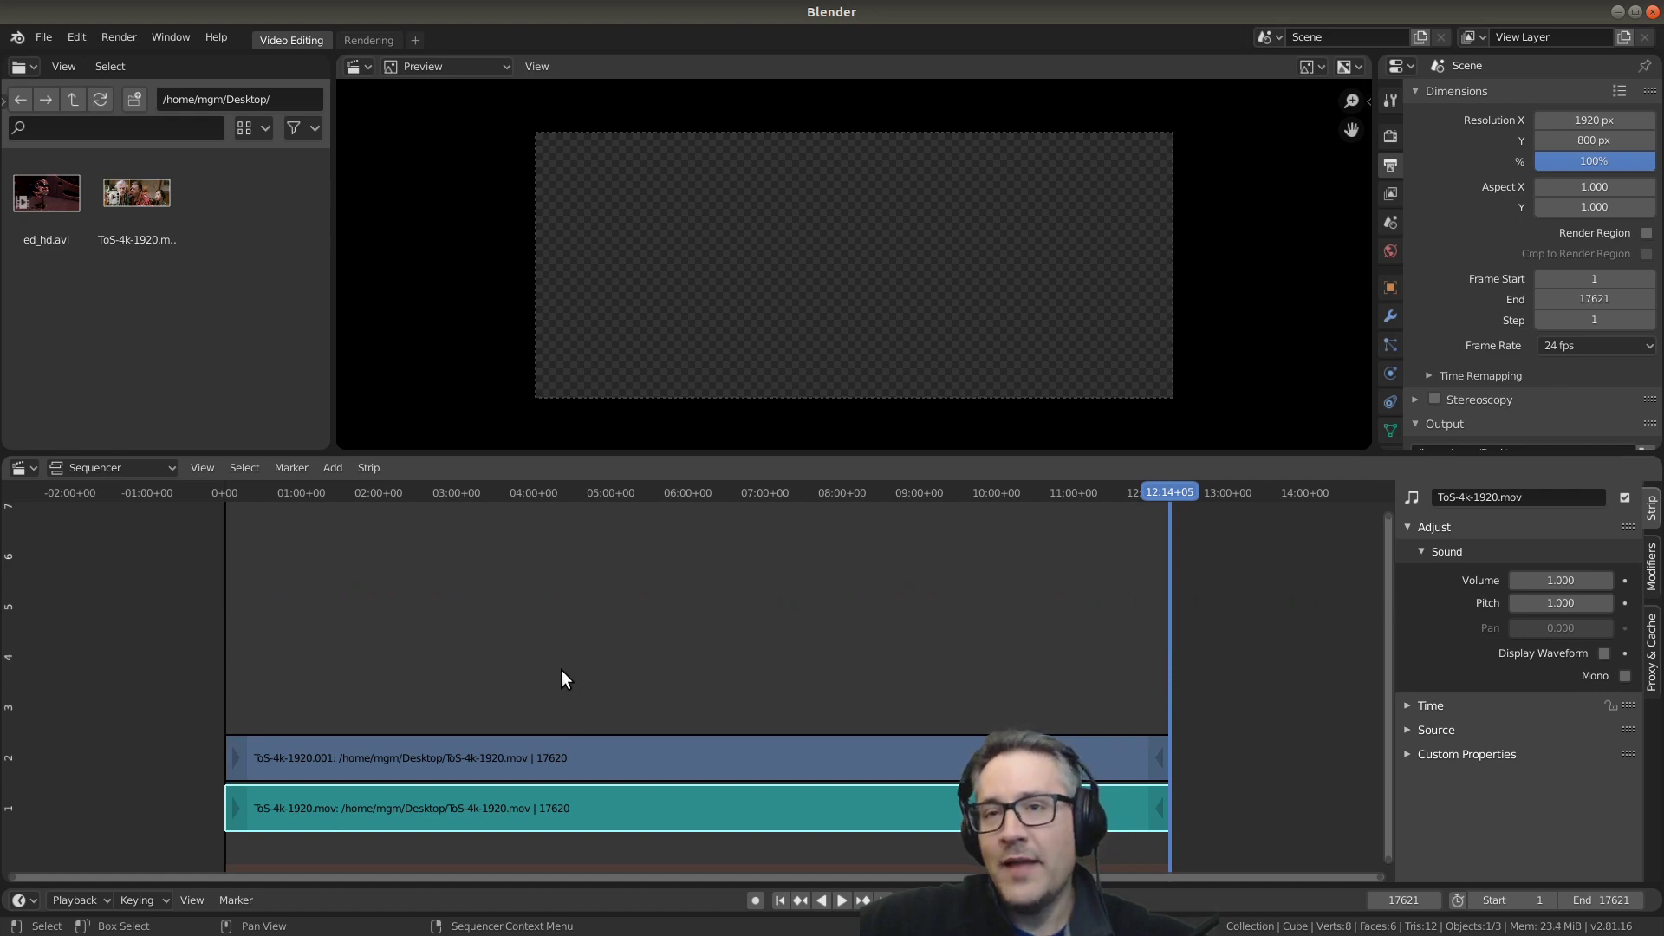
Step: Box-select both strips, then toggle select-all with A, ending with both strips selected
{"action": "key", "text": "b"}
{"action": "left_click_drag", "start_coordinate": [560, 669], "coordinate": [651, 845]}
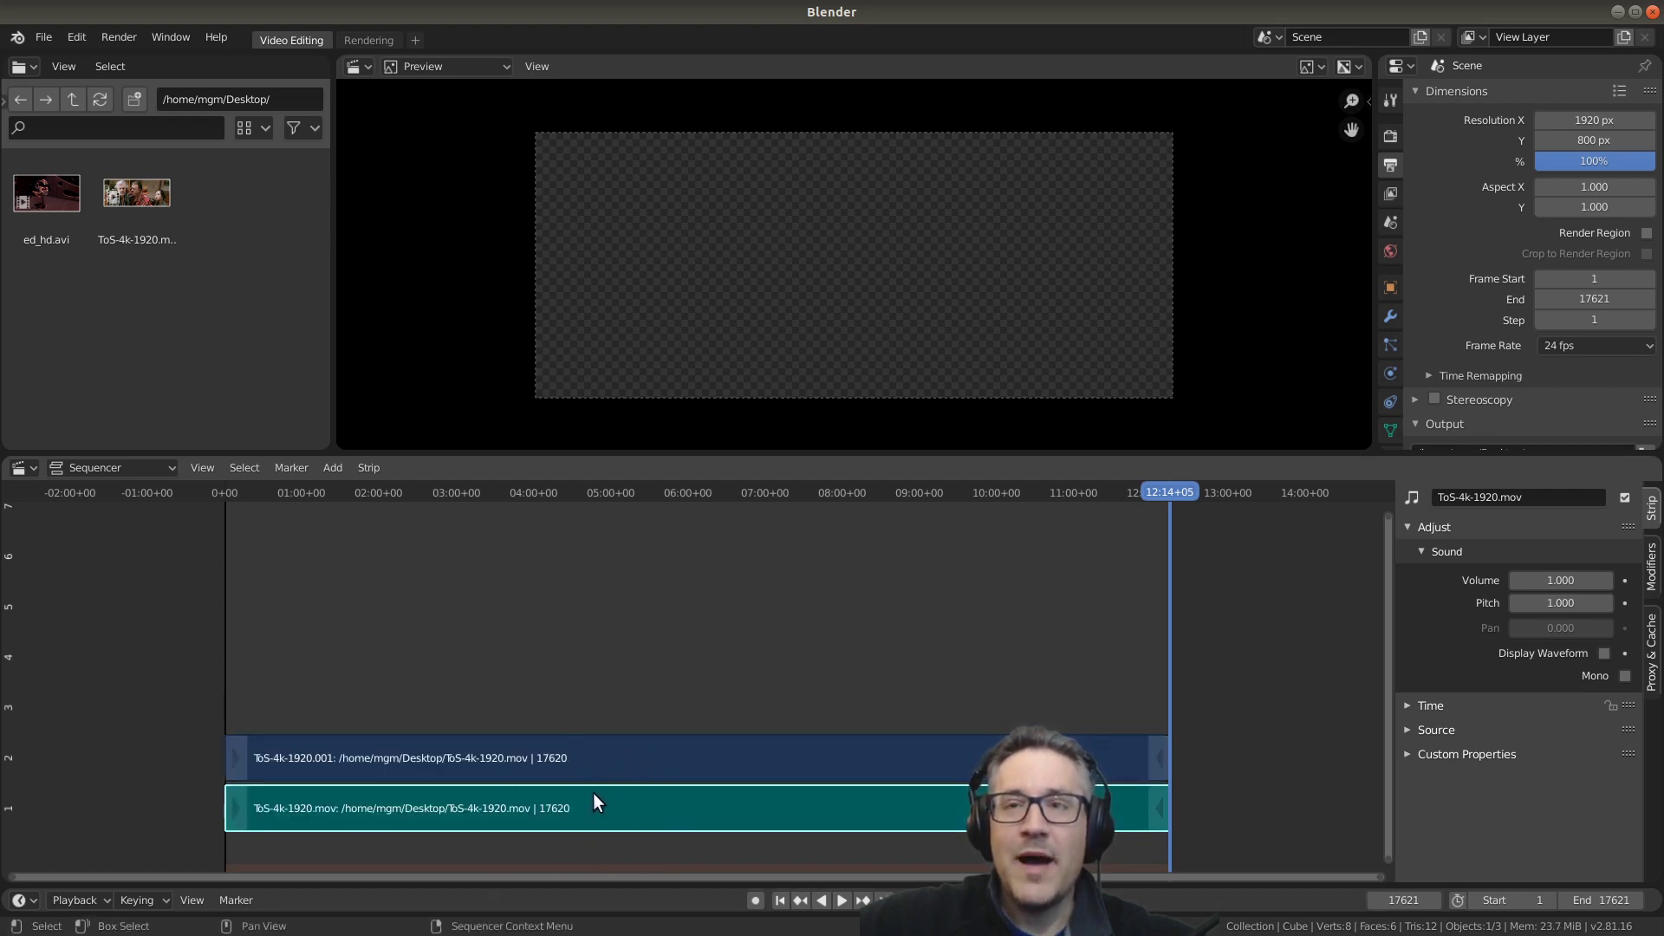
{"action": "key", "text": "a"}
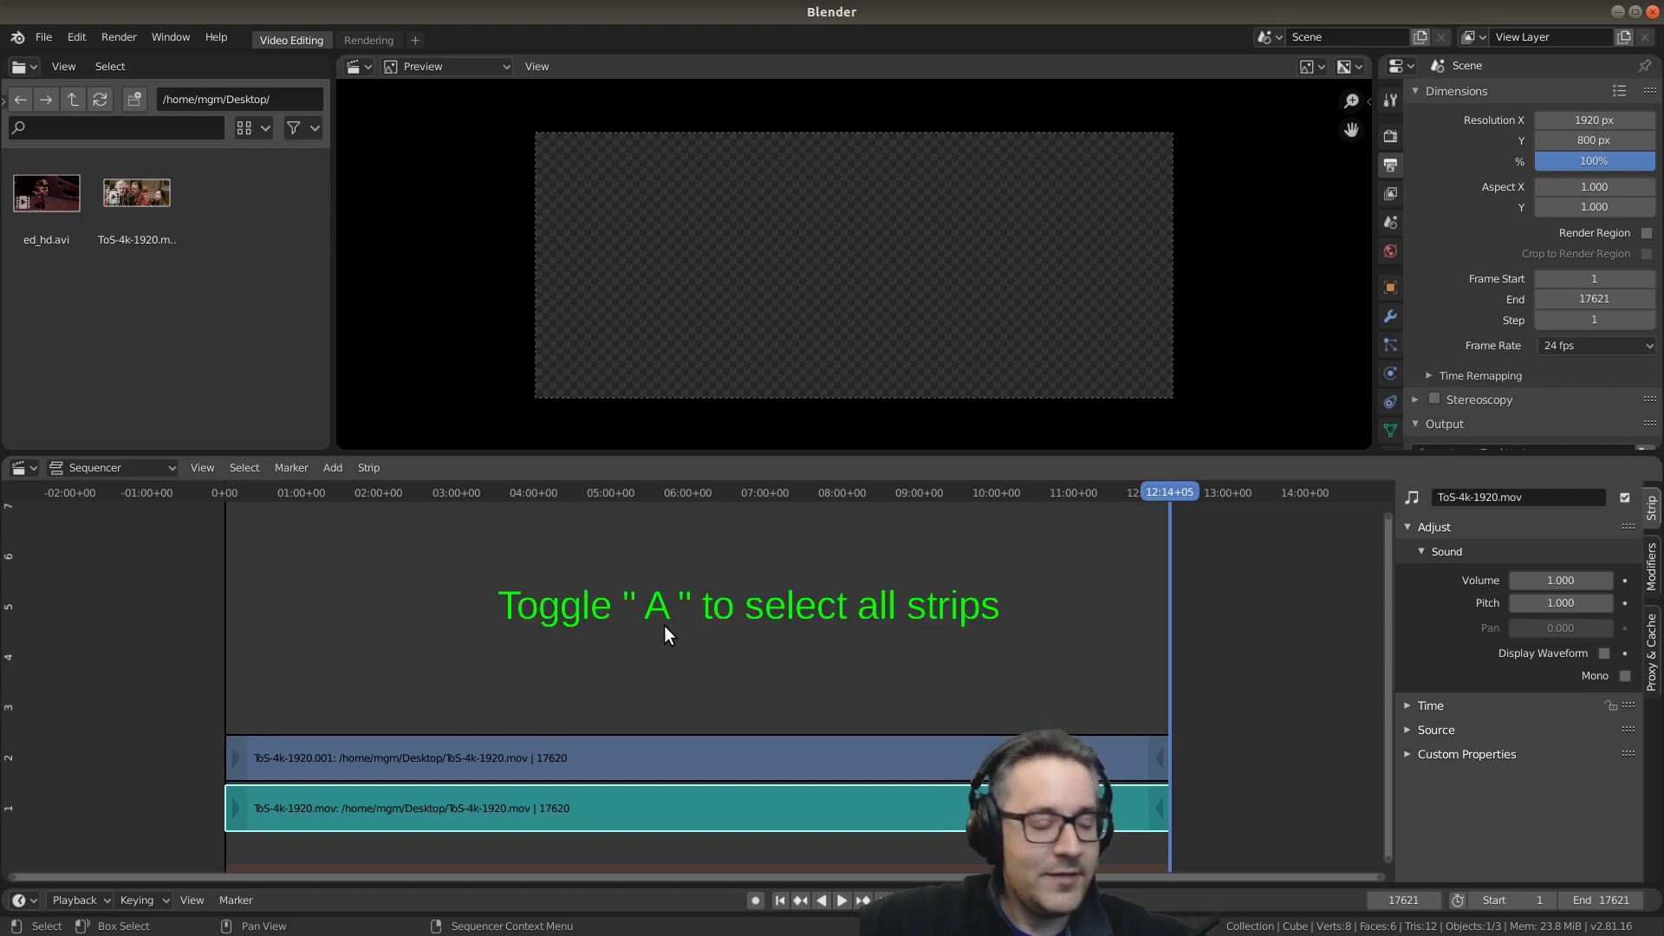
{"action": "key", "text": "a"}
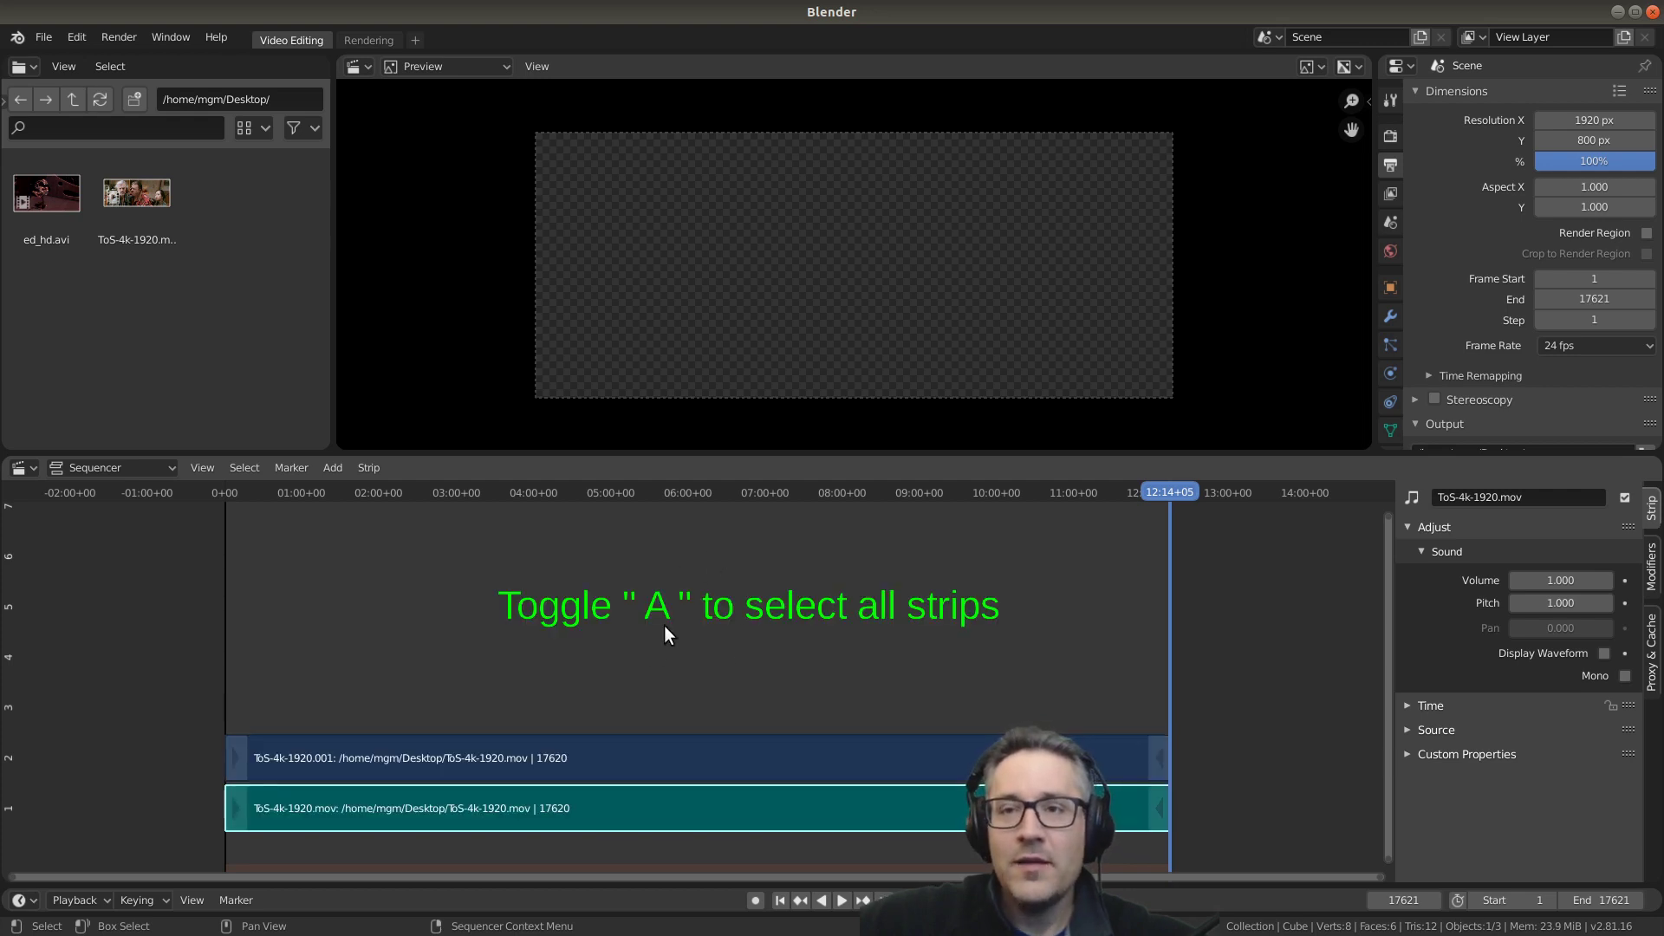
{"action": "key", "text": "a"}
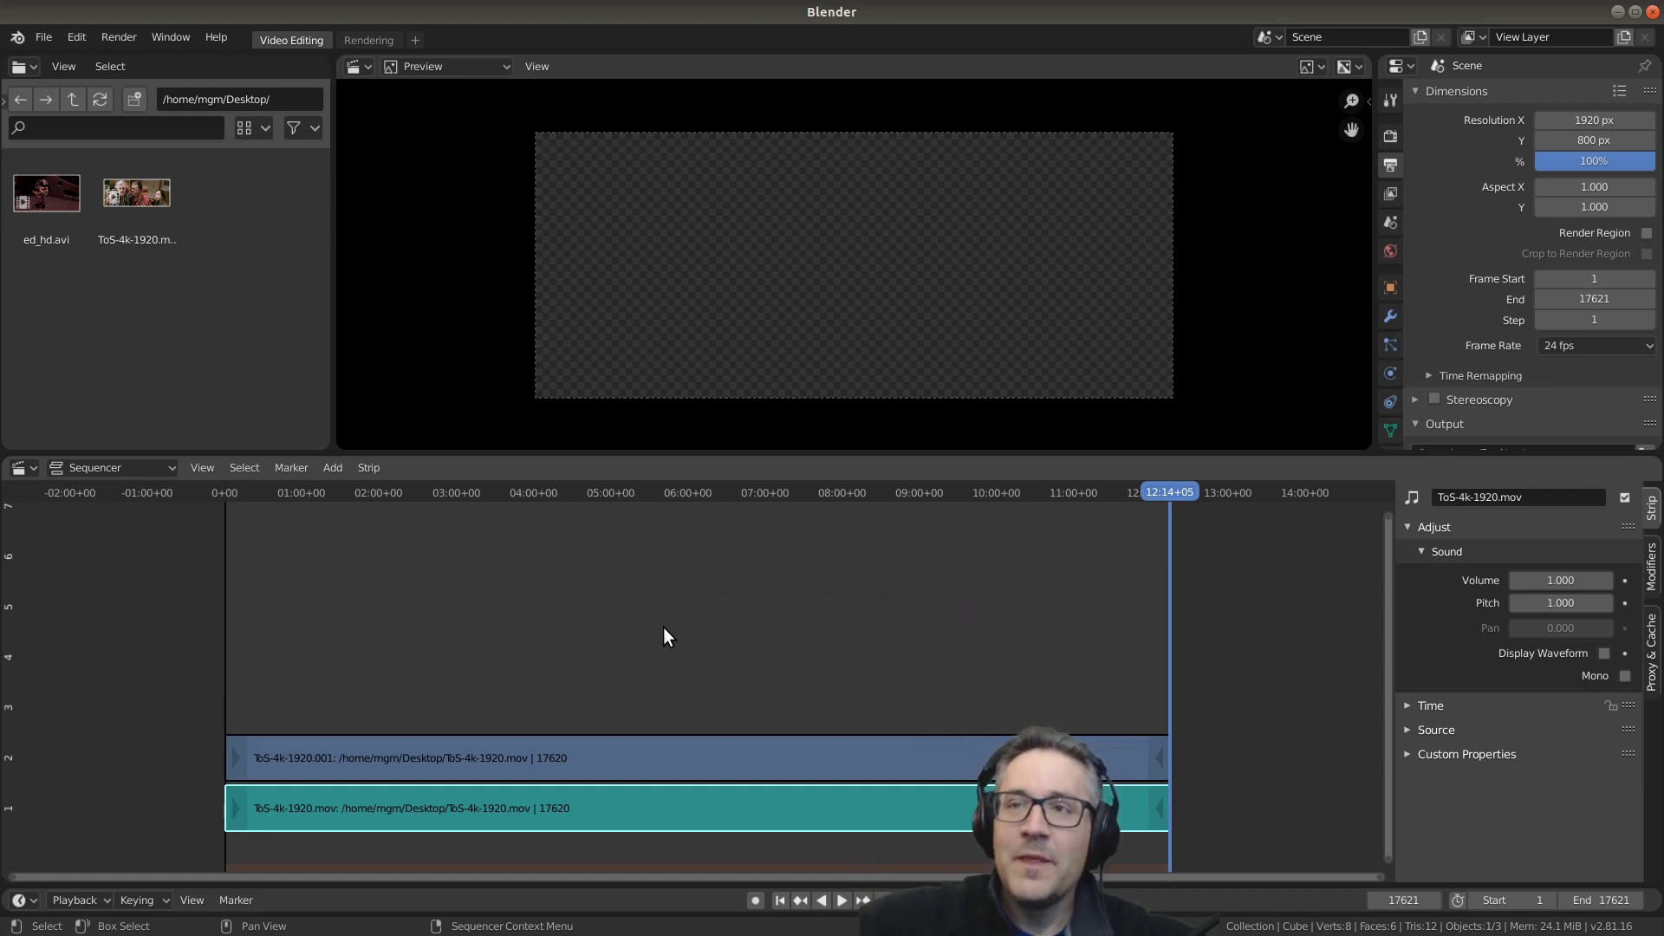
Step: Deselect all strips, place the playhead at 05:05+11 (frame 7331), and view the Strip menu's Cut commands
{"action": "key", "text": "a"}
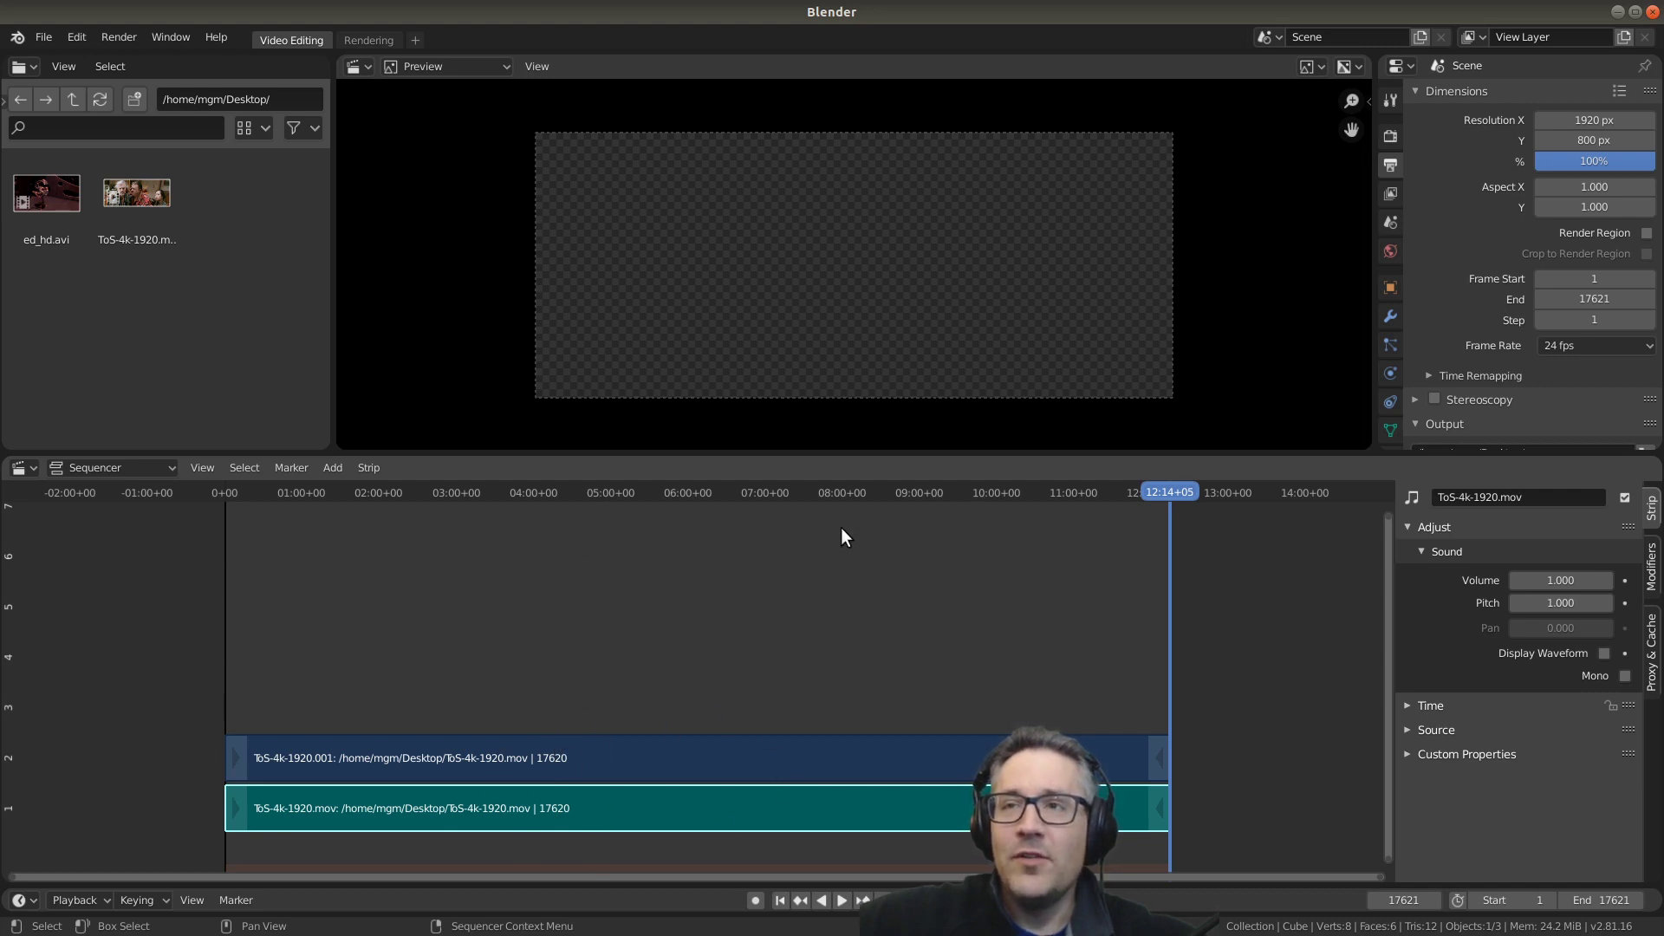
{"action": "left_click", "coordinate": [616, 491]}
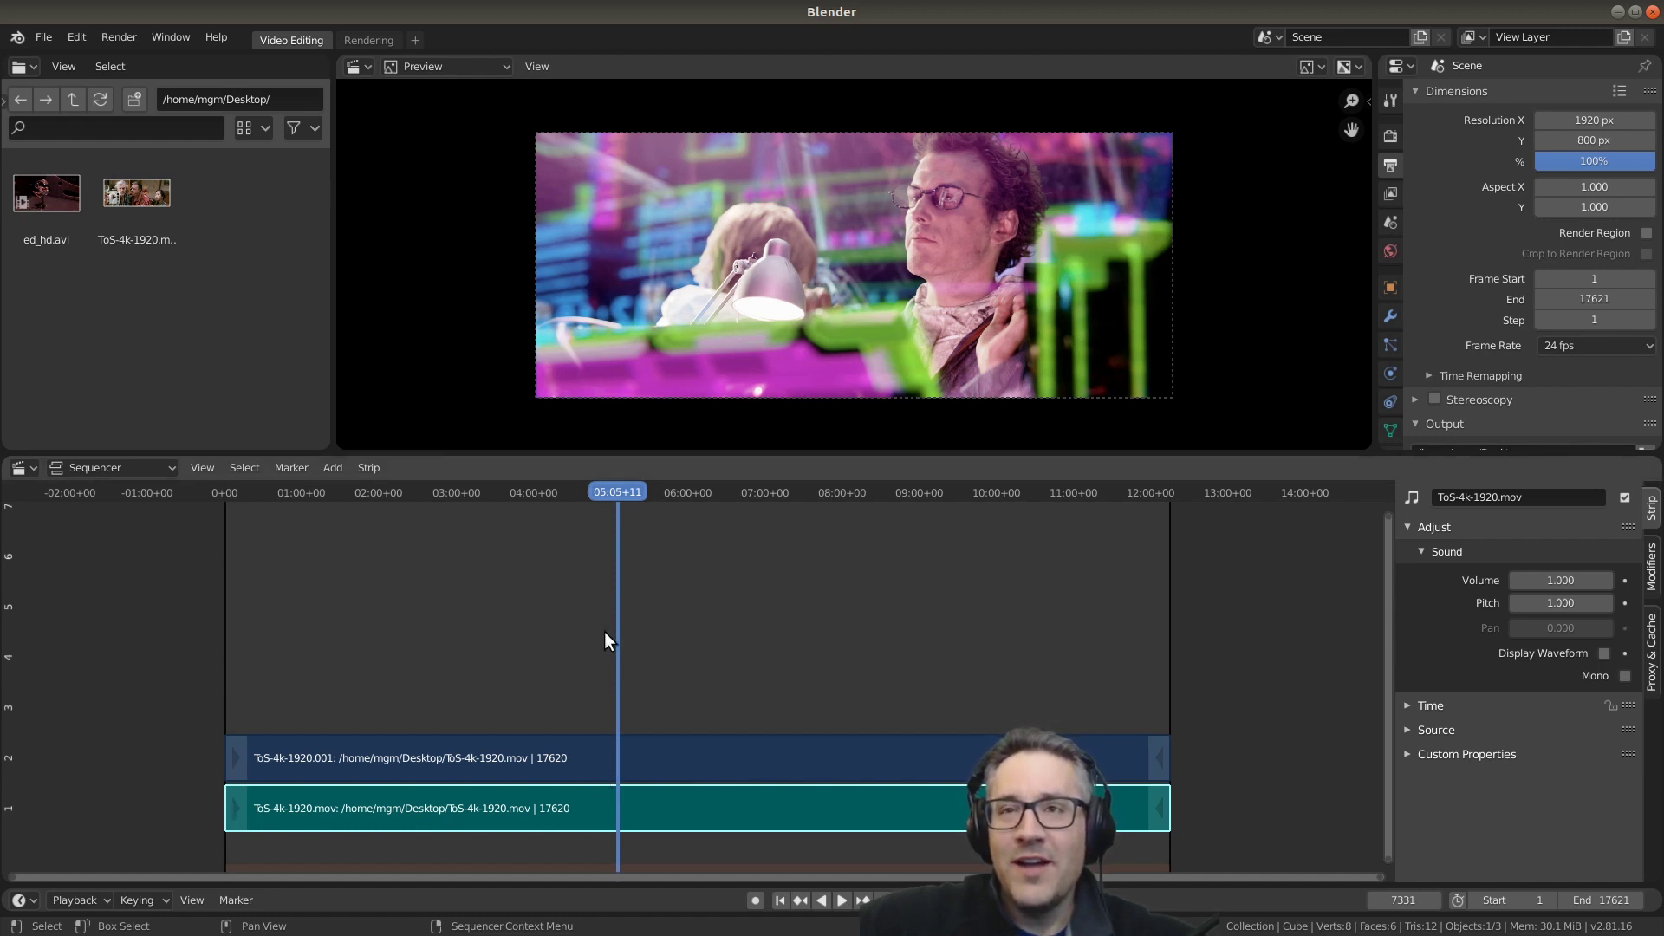
{"action": "left_click", "coordinate": [372, 467]}
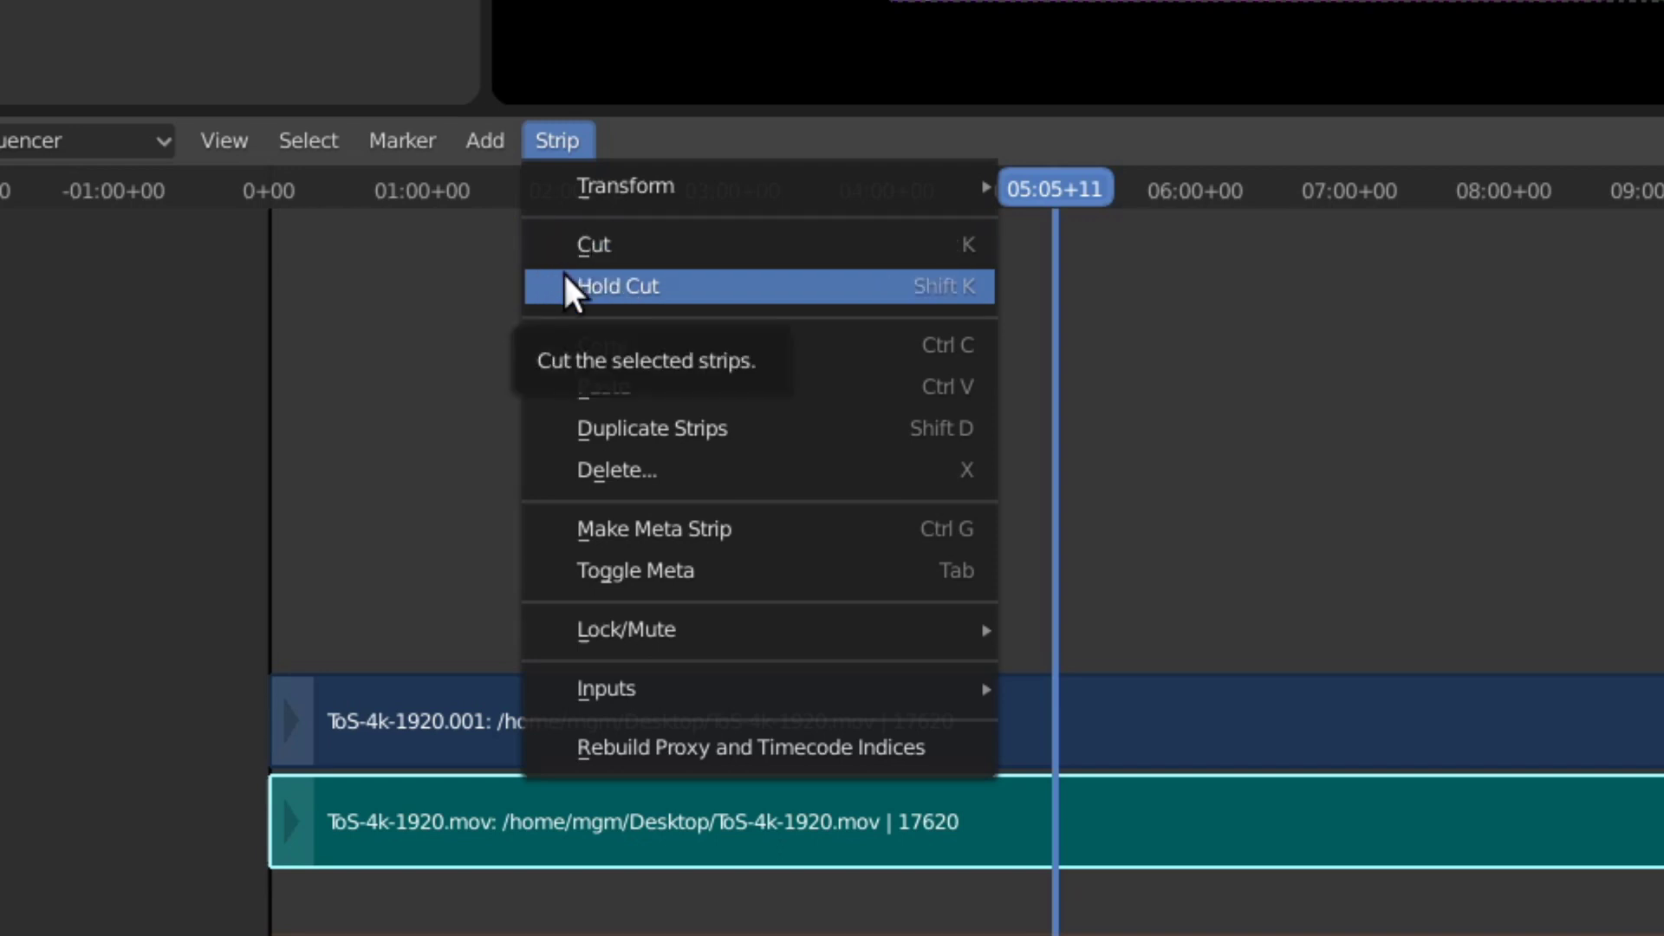
Step: Cut both stacked strips at frame 7331 with K, then grab the left pieces for moving
{"action": "key", "text": "Escape"}
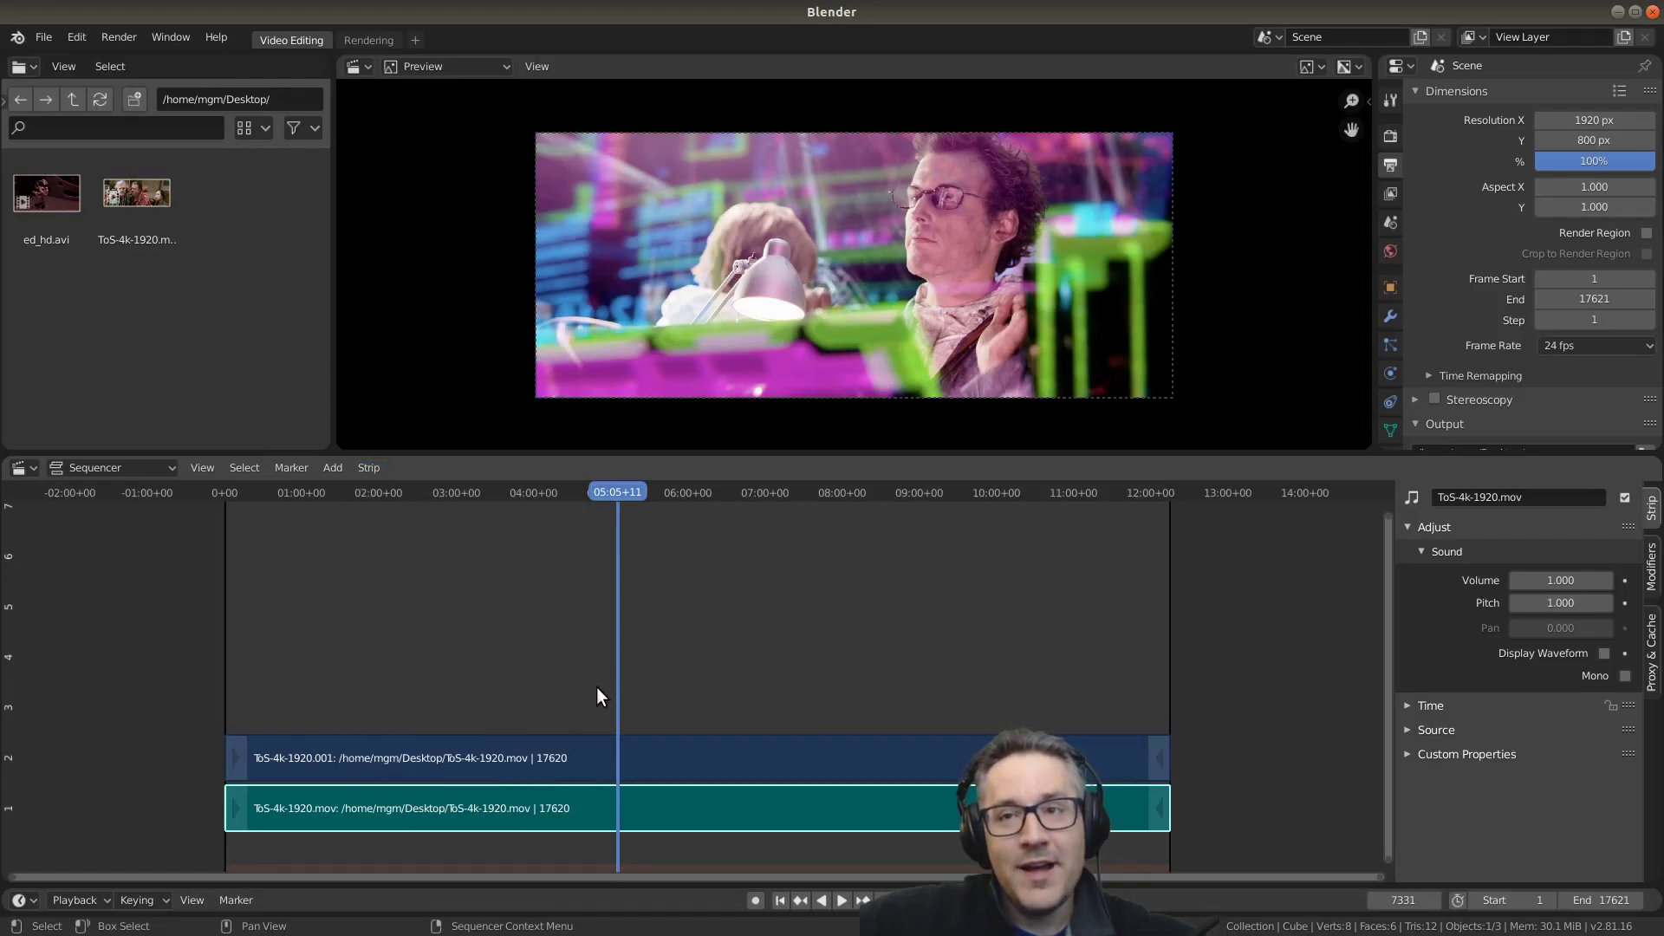
{"action": "right_click", "coordinate": [576, 678]}
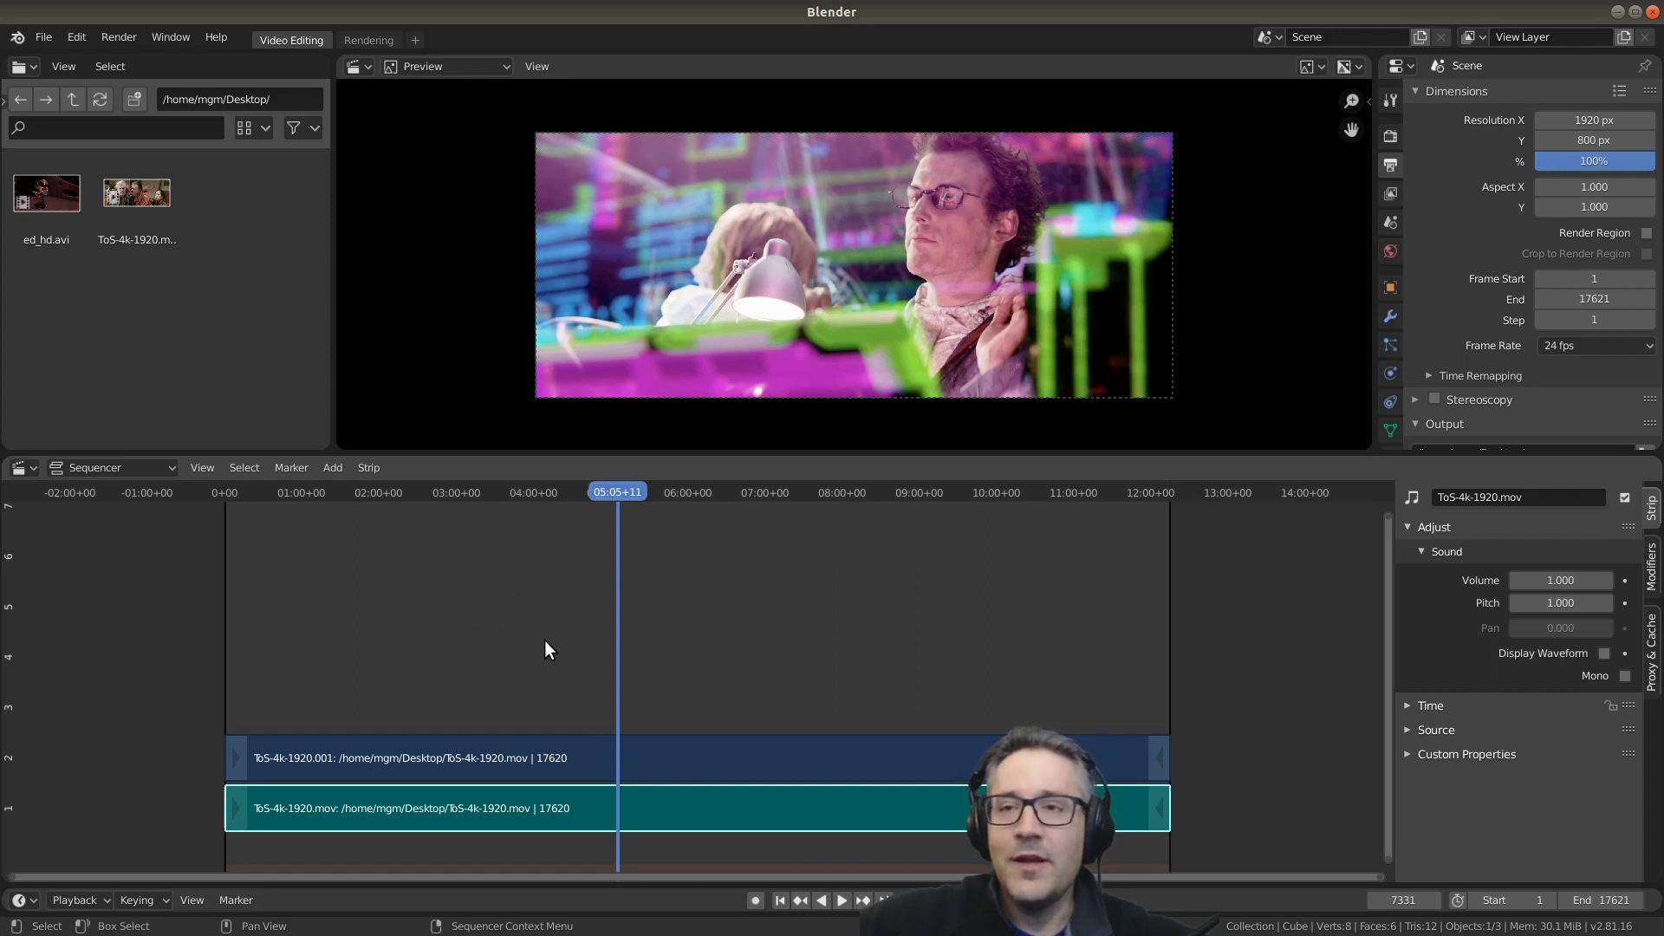
{"action": "key", "text": "k"}
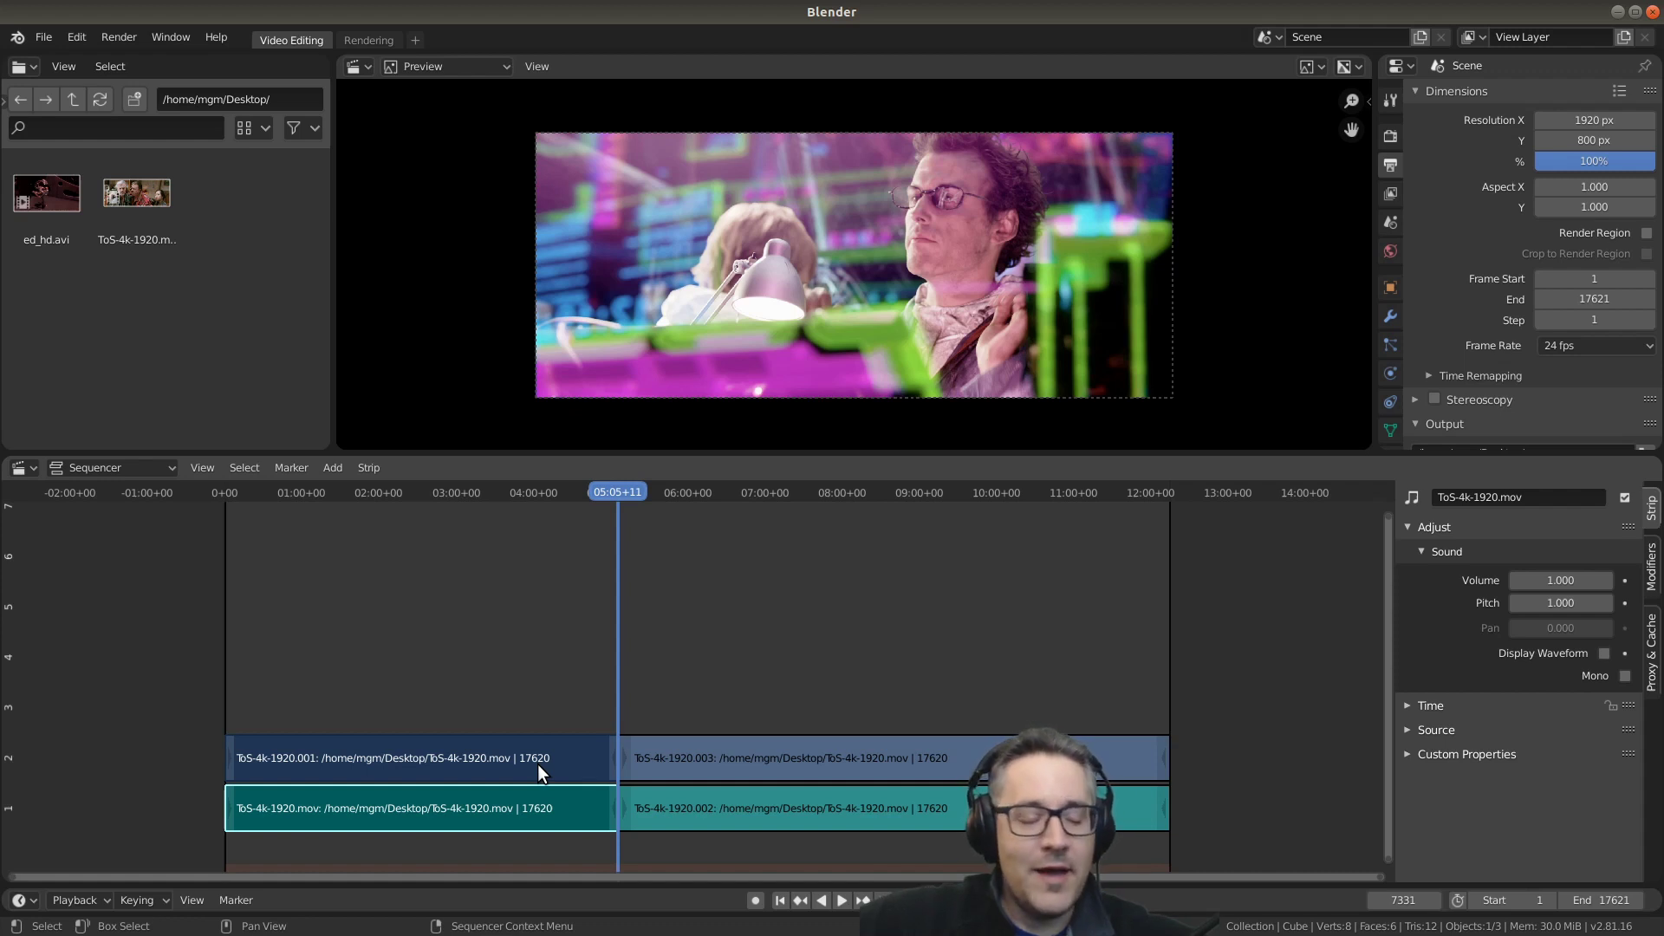
{"action": "left_click", "coordinate": [442, 756], "text": "shift"}
{"action": "key", "text": "g"}
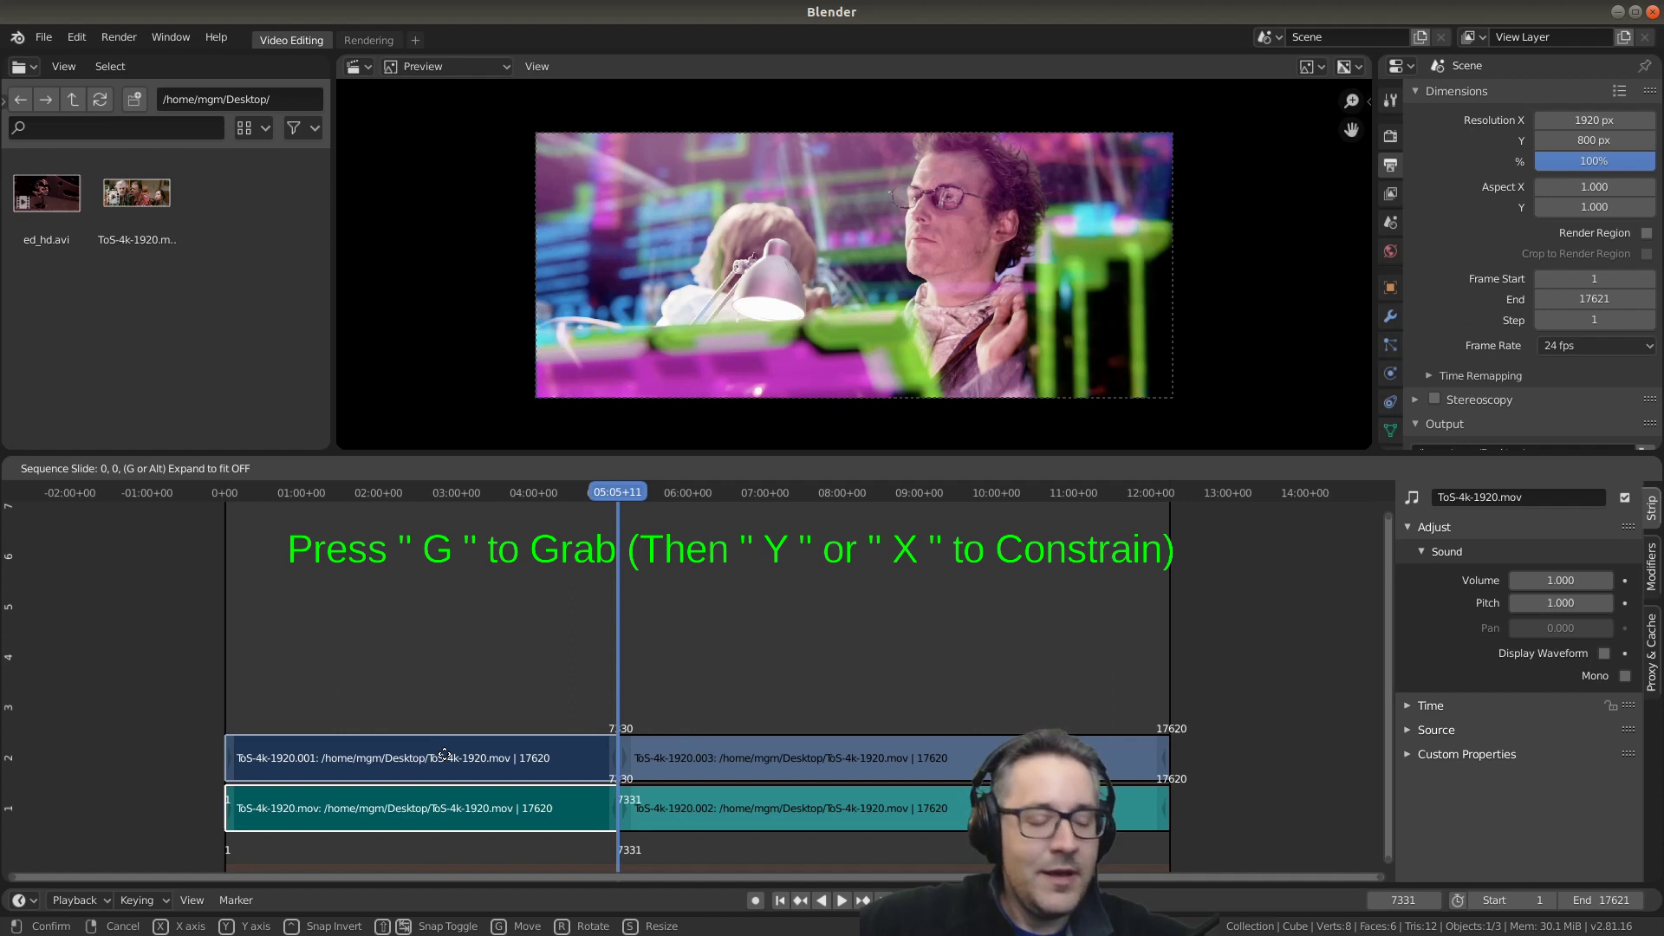
Step: Move the left pieces up to channels 4 and 5, then cancel a time-only shift
{"action": "key", "text": "y"}
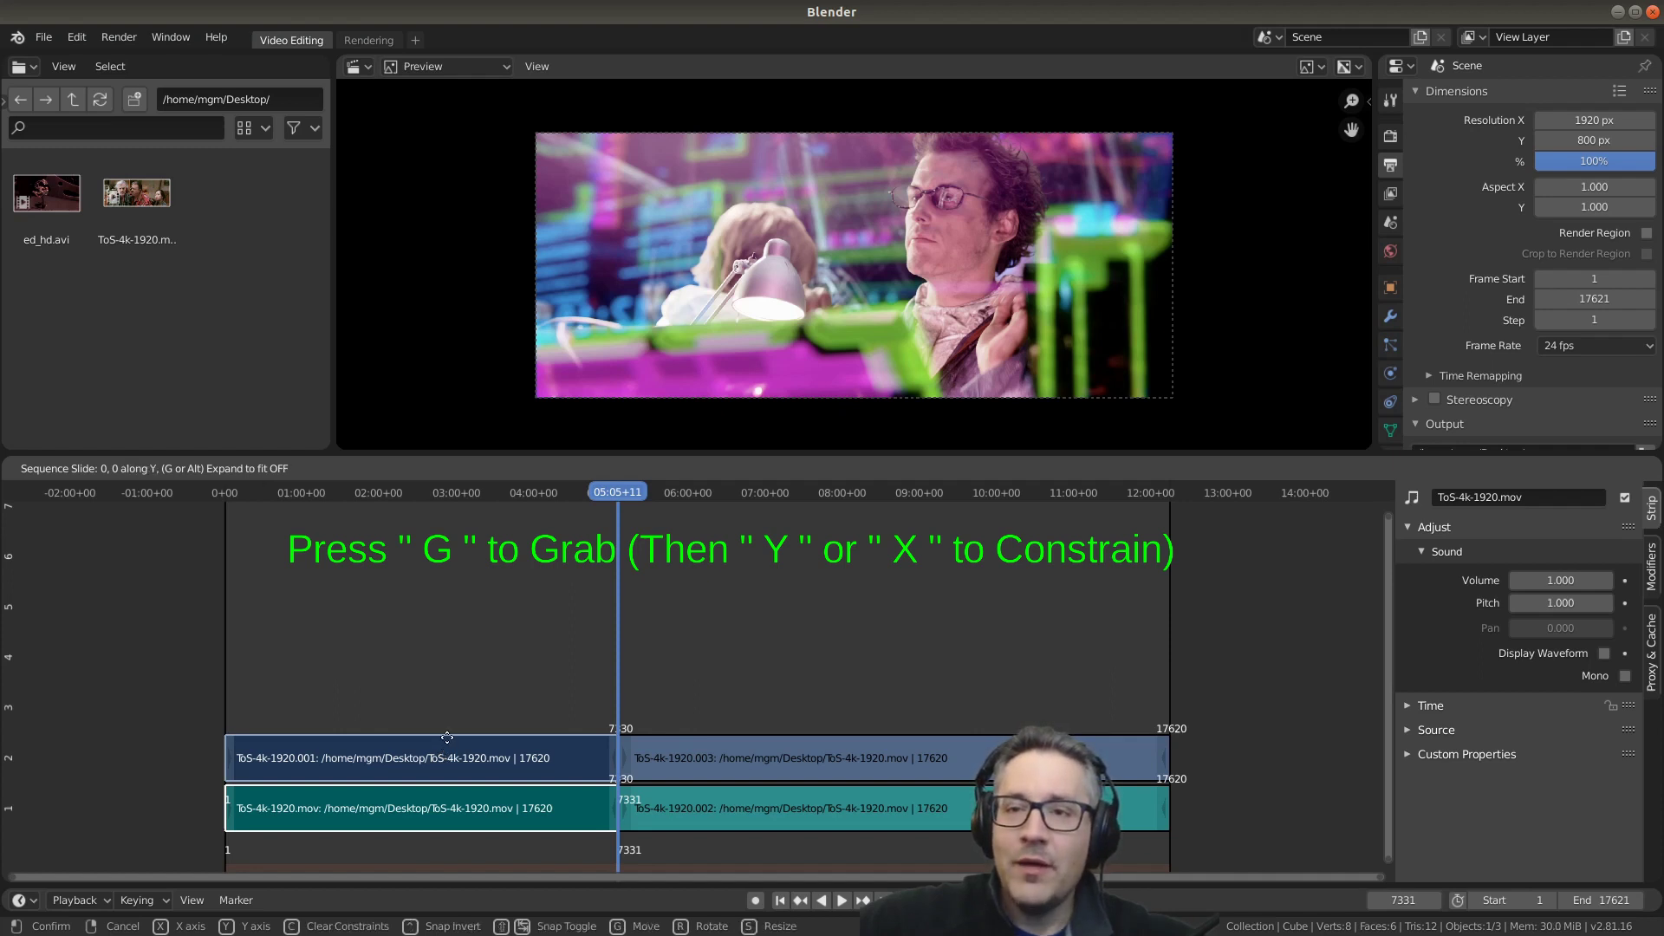
{"action": "mouse_move", "coordinate": [298, 649]}
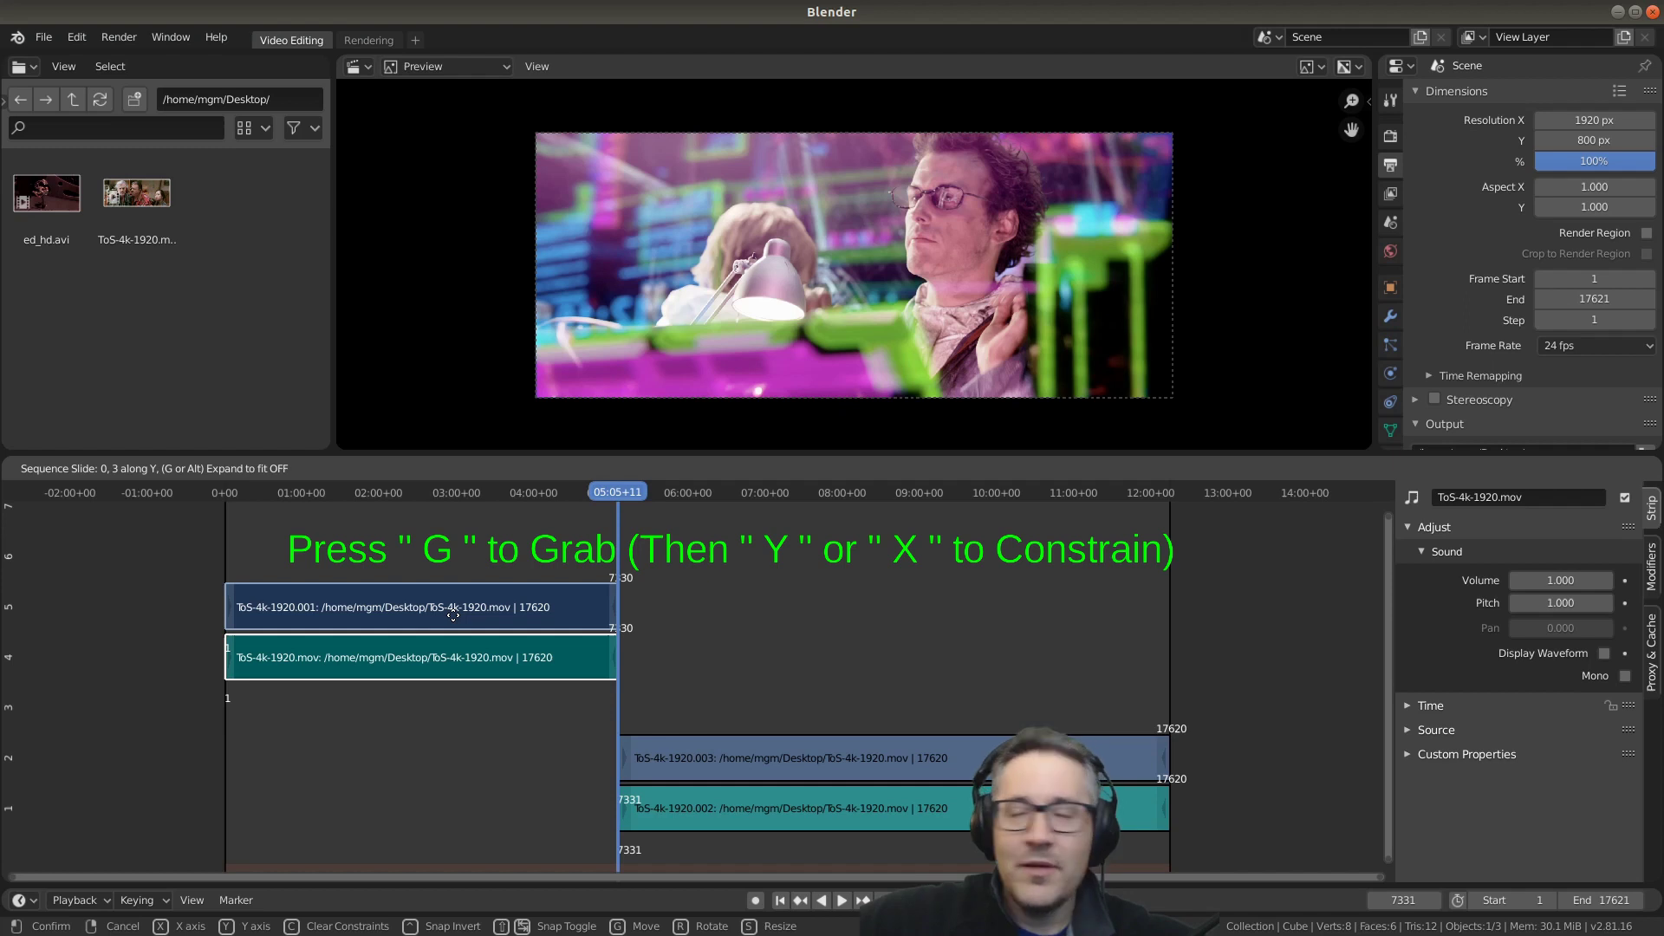
{"action": "left_click", "coordinate": [451, 613]}
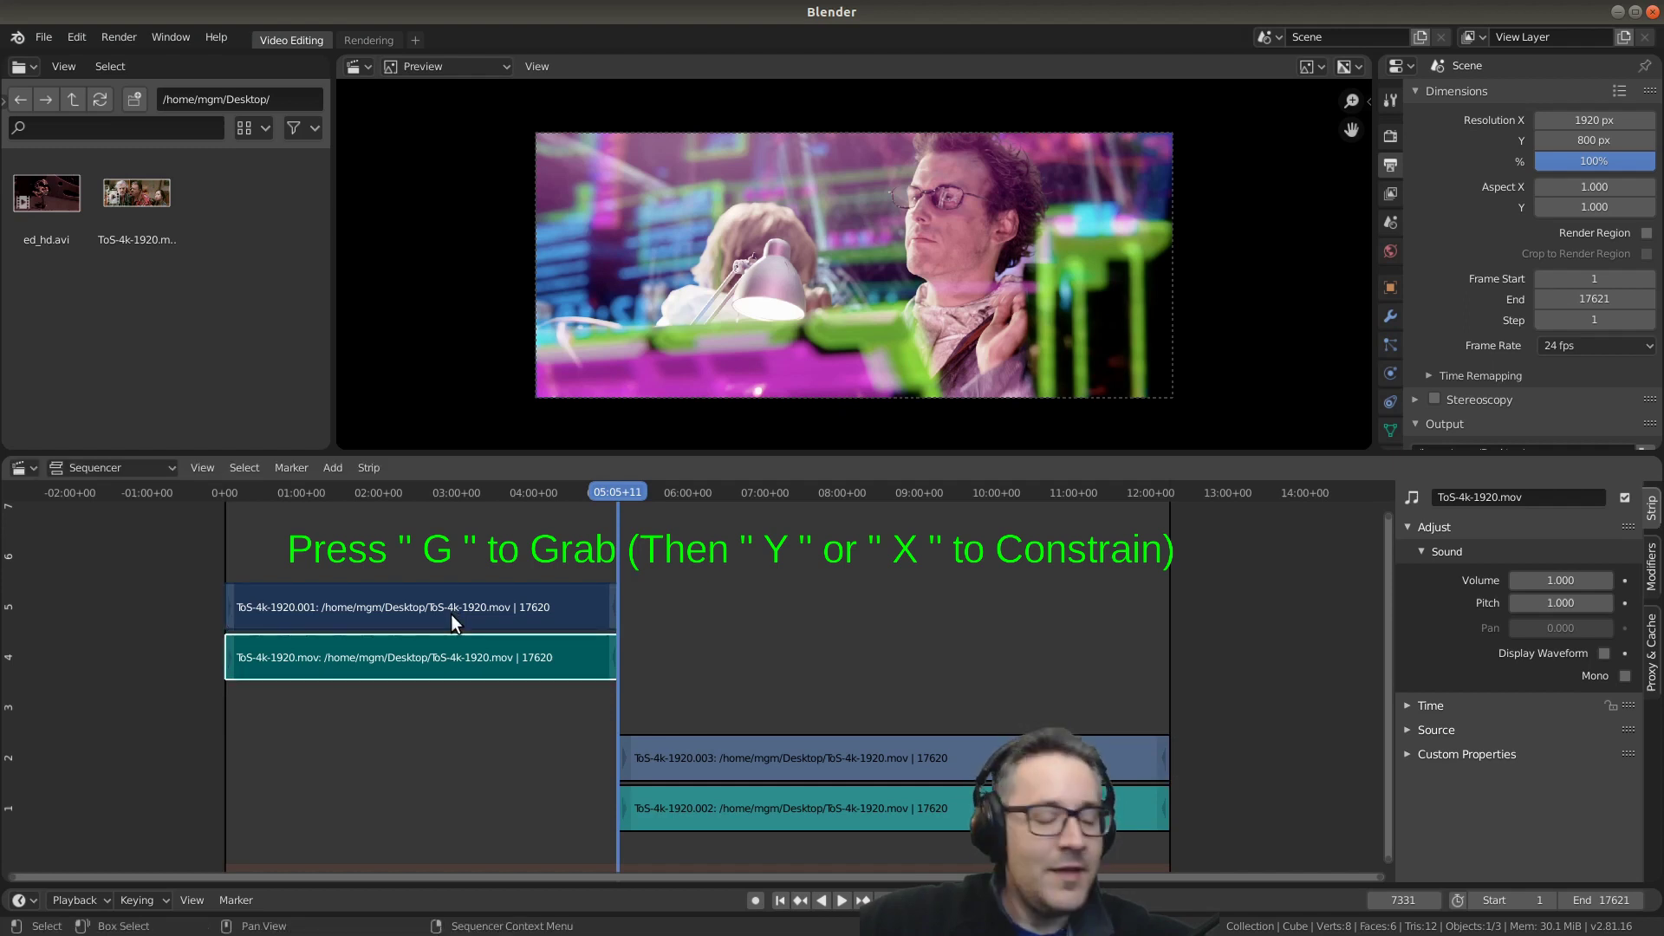
{"action": "key", "text": "g"}
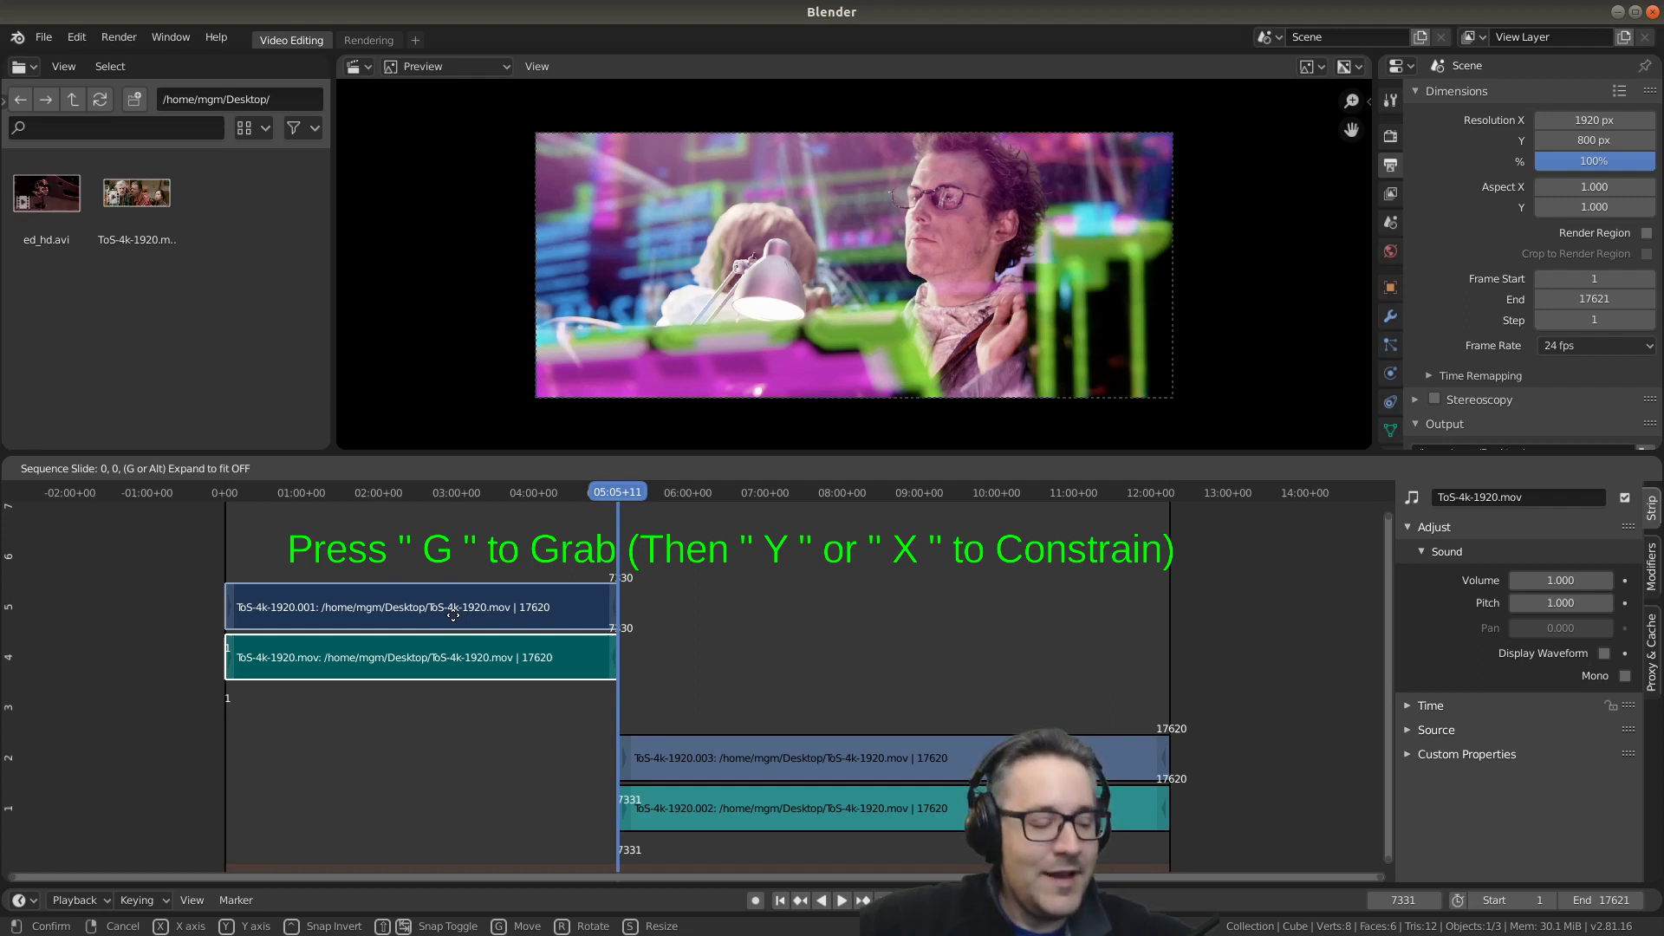
{"action": "key", "text": "x"}
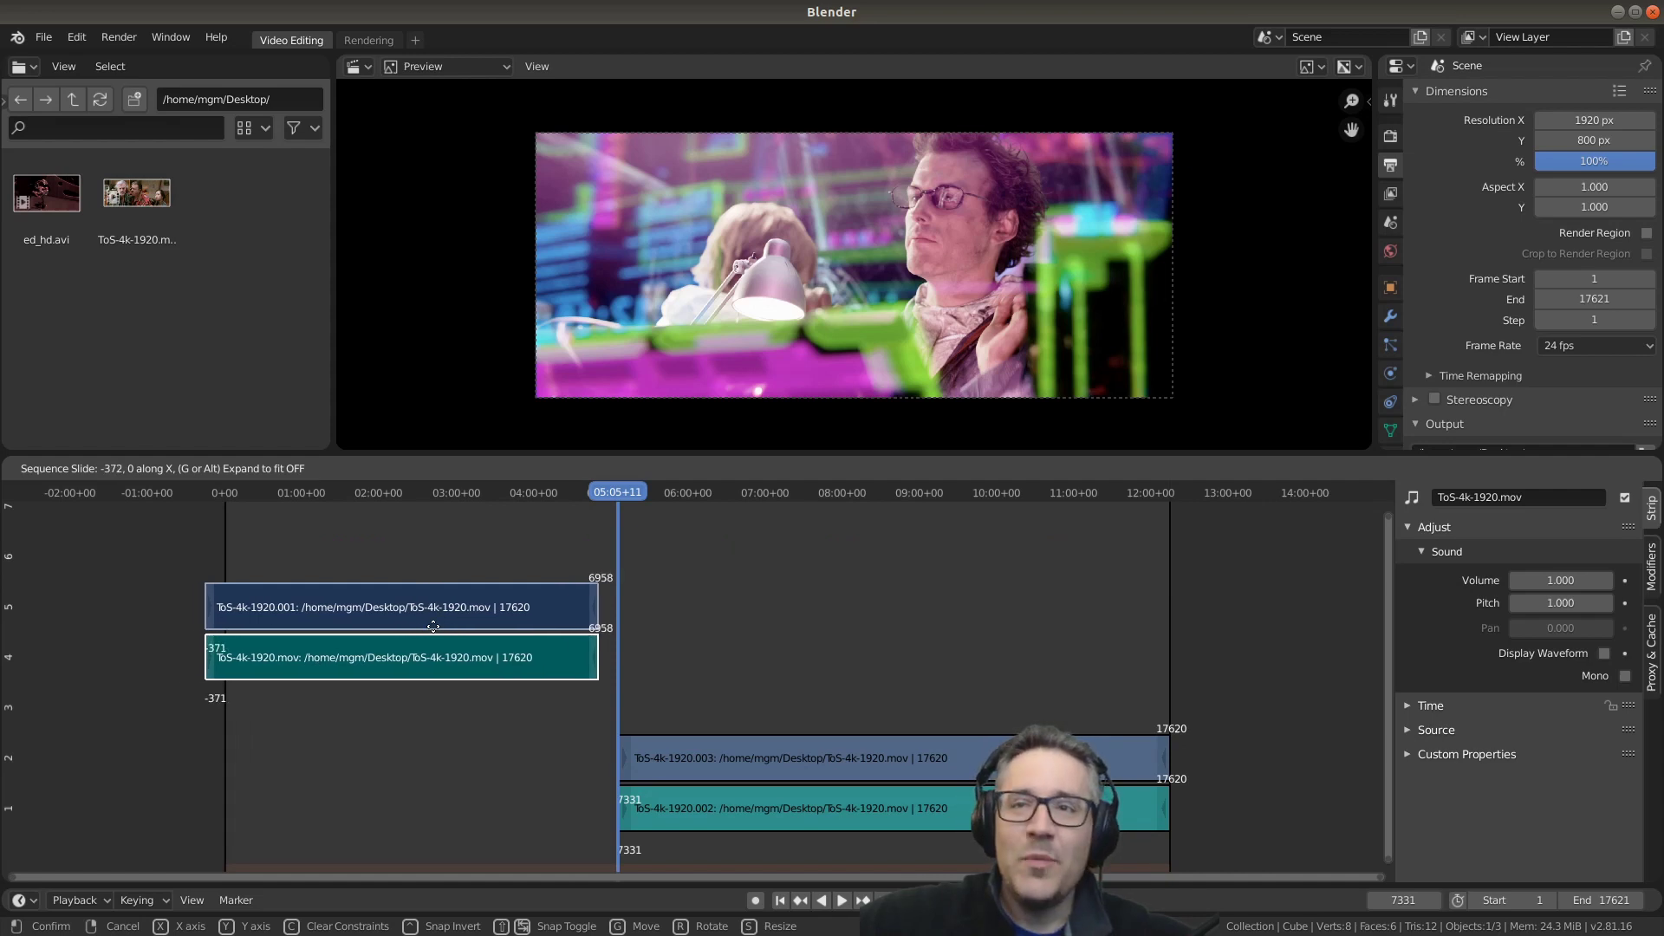
{"action": "right_click", "coordinate": [433, 625]}
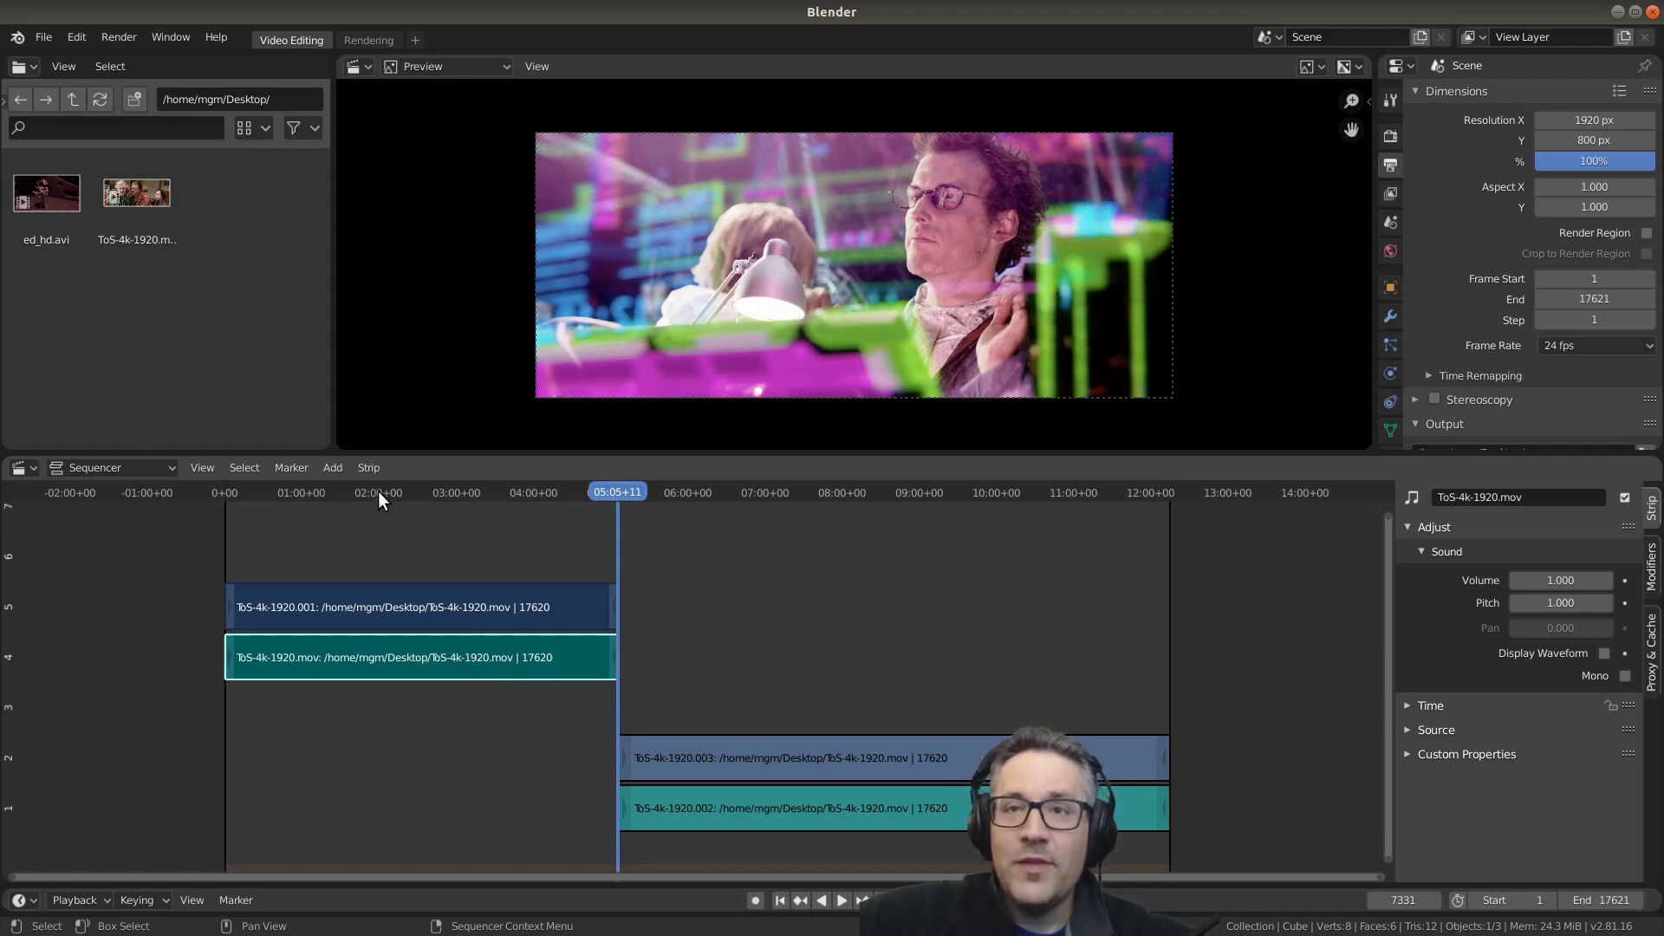
{"action": "left_click", "coordinate": [366, 471]}
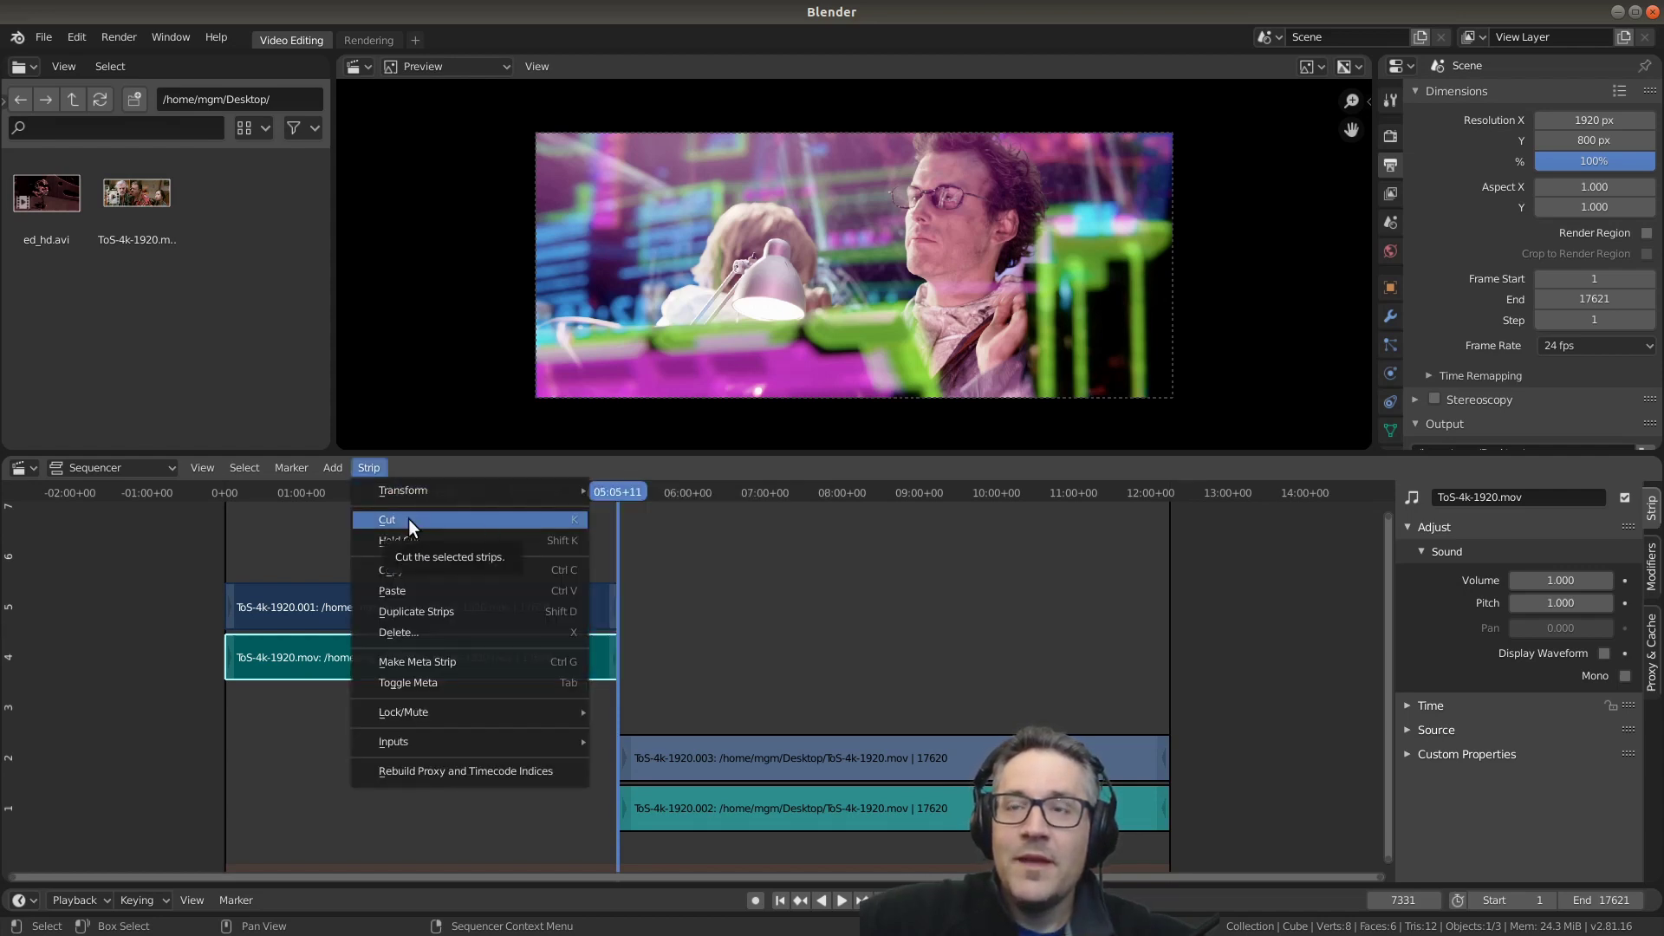
{"action": "right_click", "coordinate": [720, 615]}
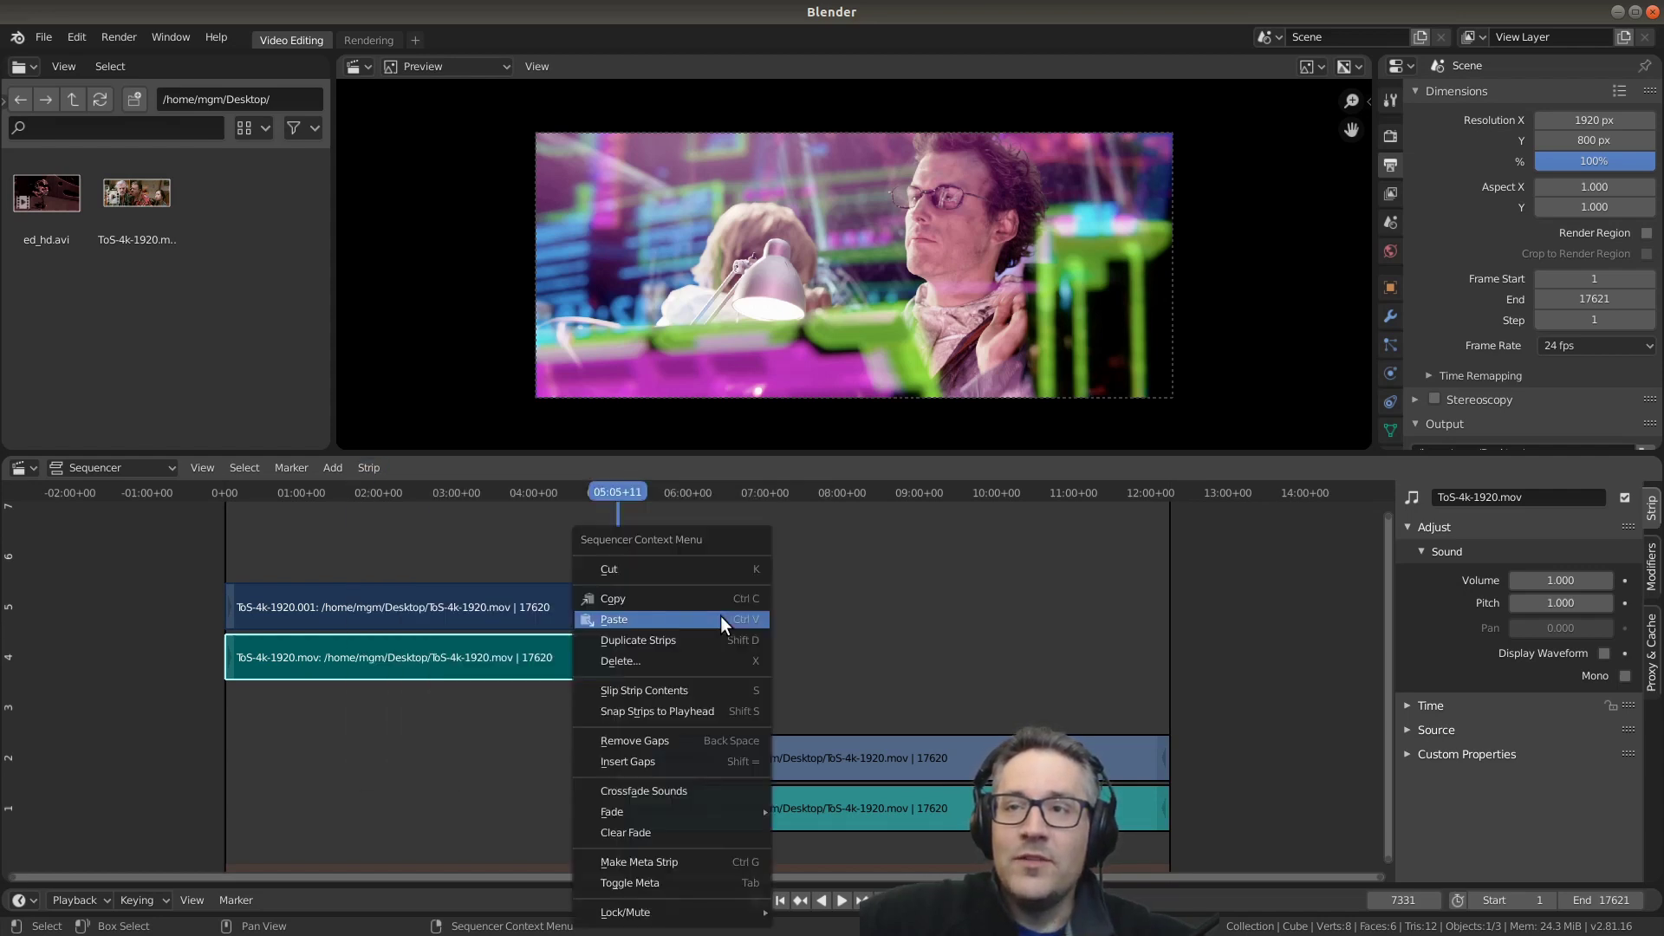
{"action": "left_click", "coordinate": [682, 567]}
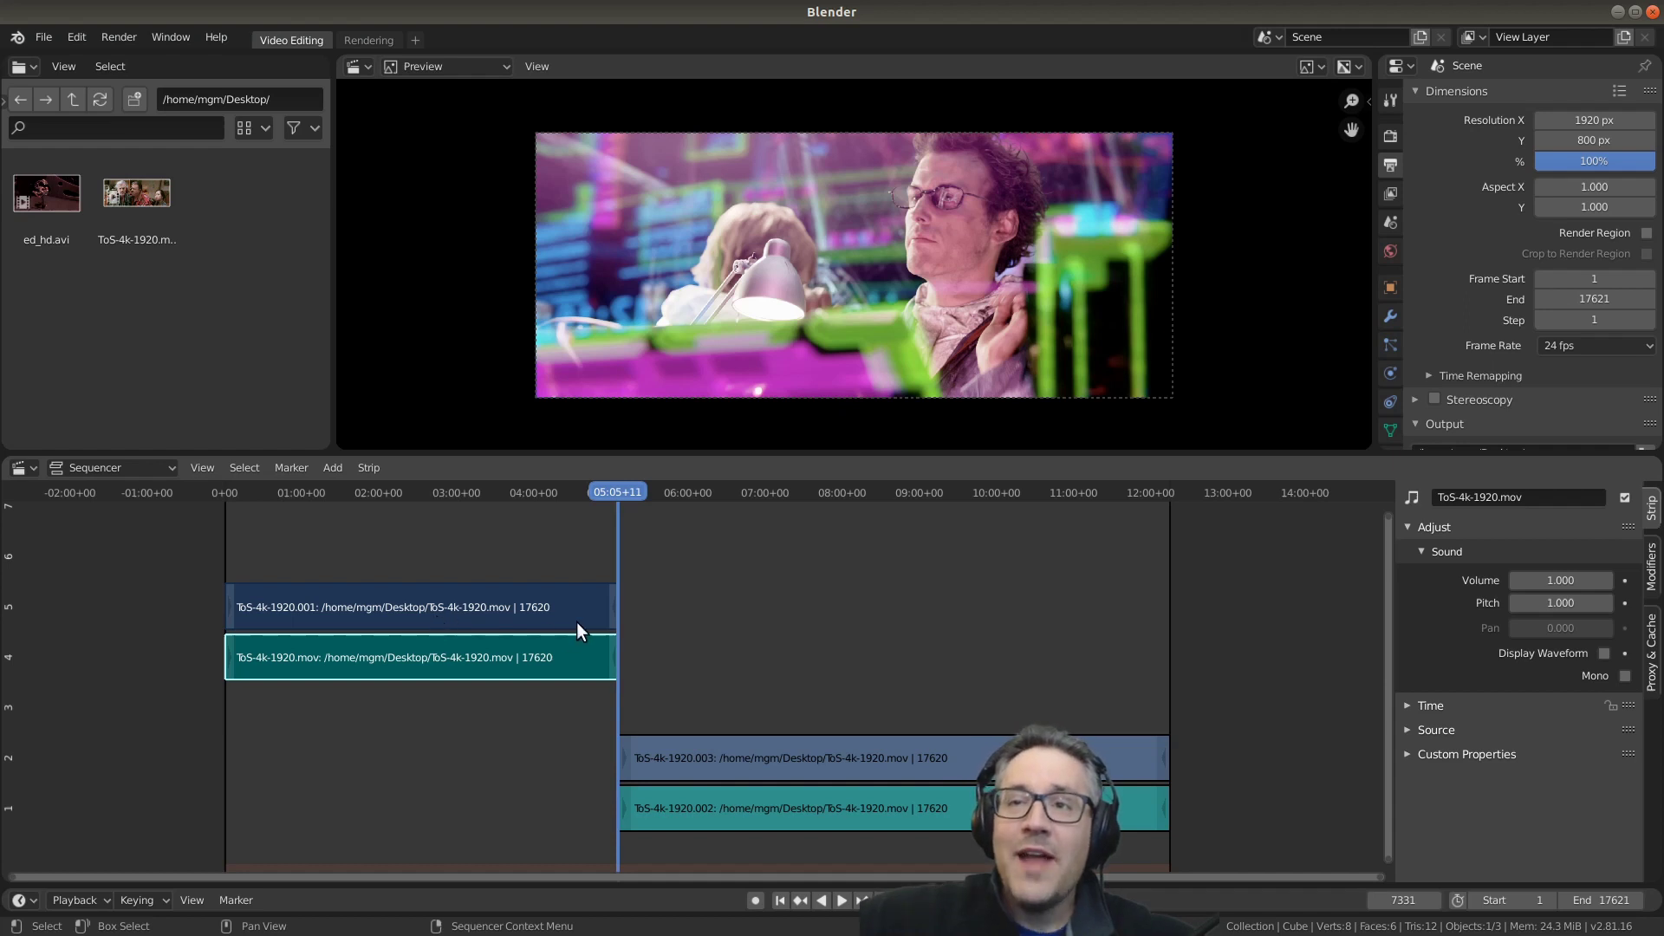
Step: Erase the second-half video and sound strips on channels 1 and 2
{"action": "left_click", "coordinate": [880, 762]}
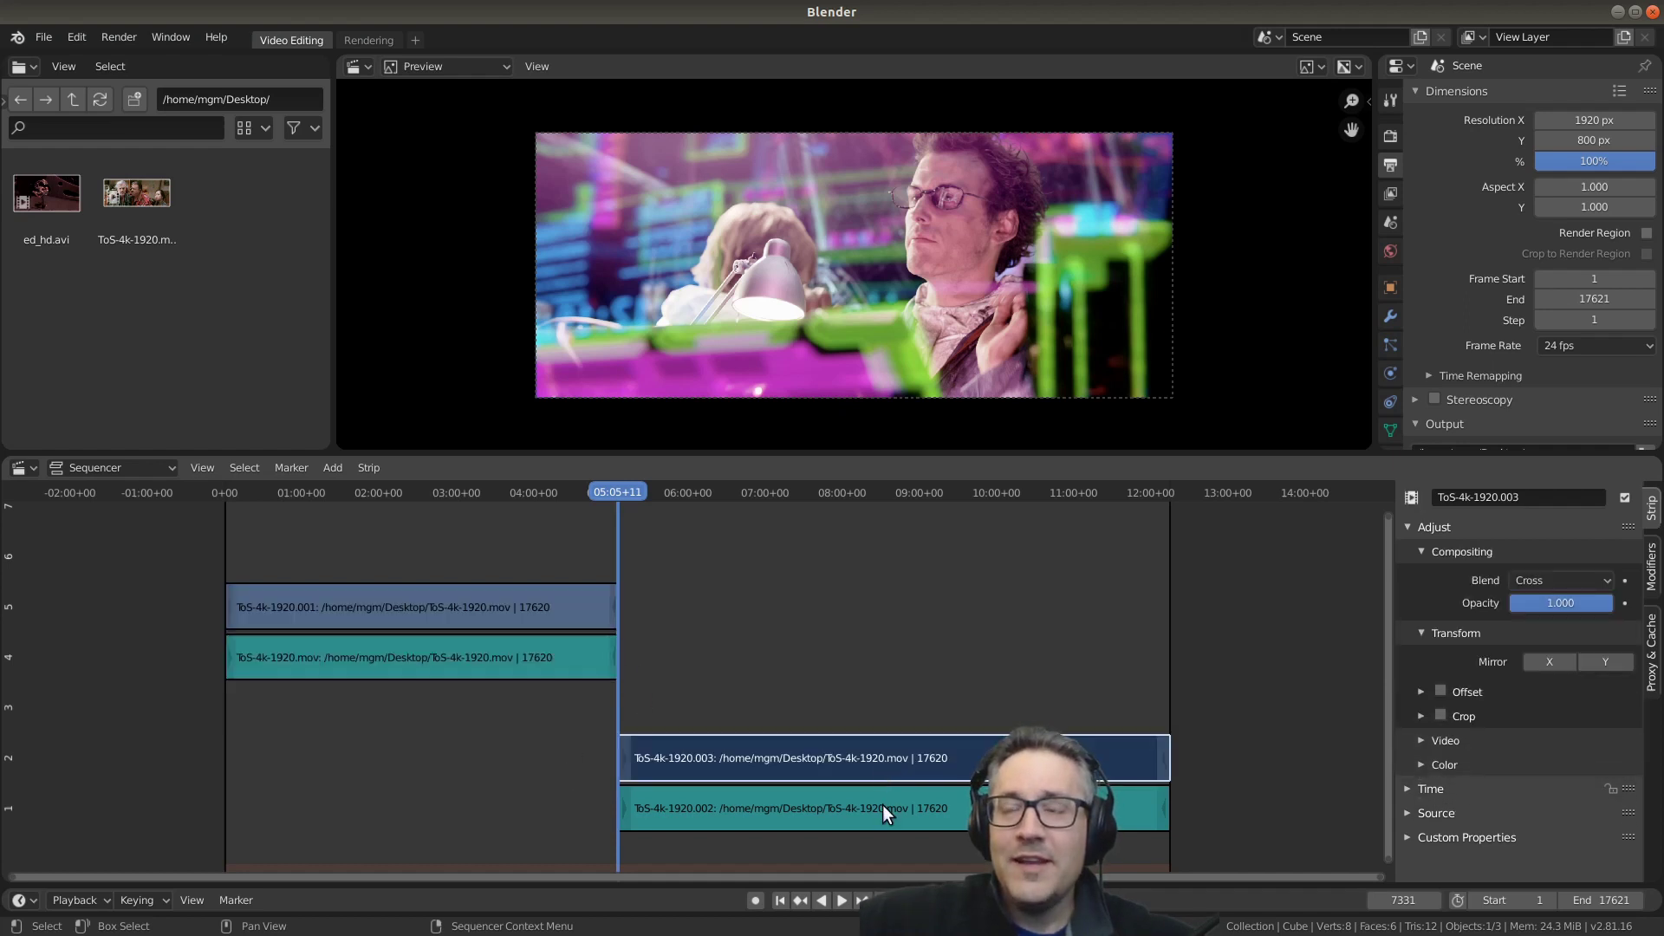
{"action": "left_click", "coordinate": [882, 806]}
{"action": "key", "text": "x"}
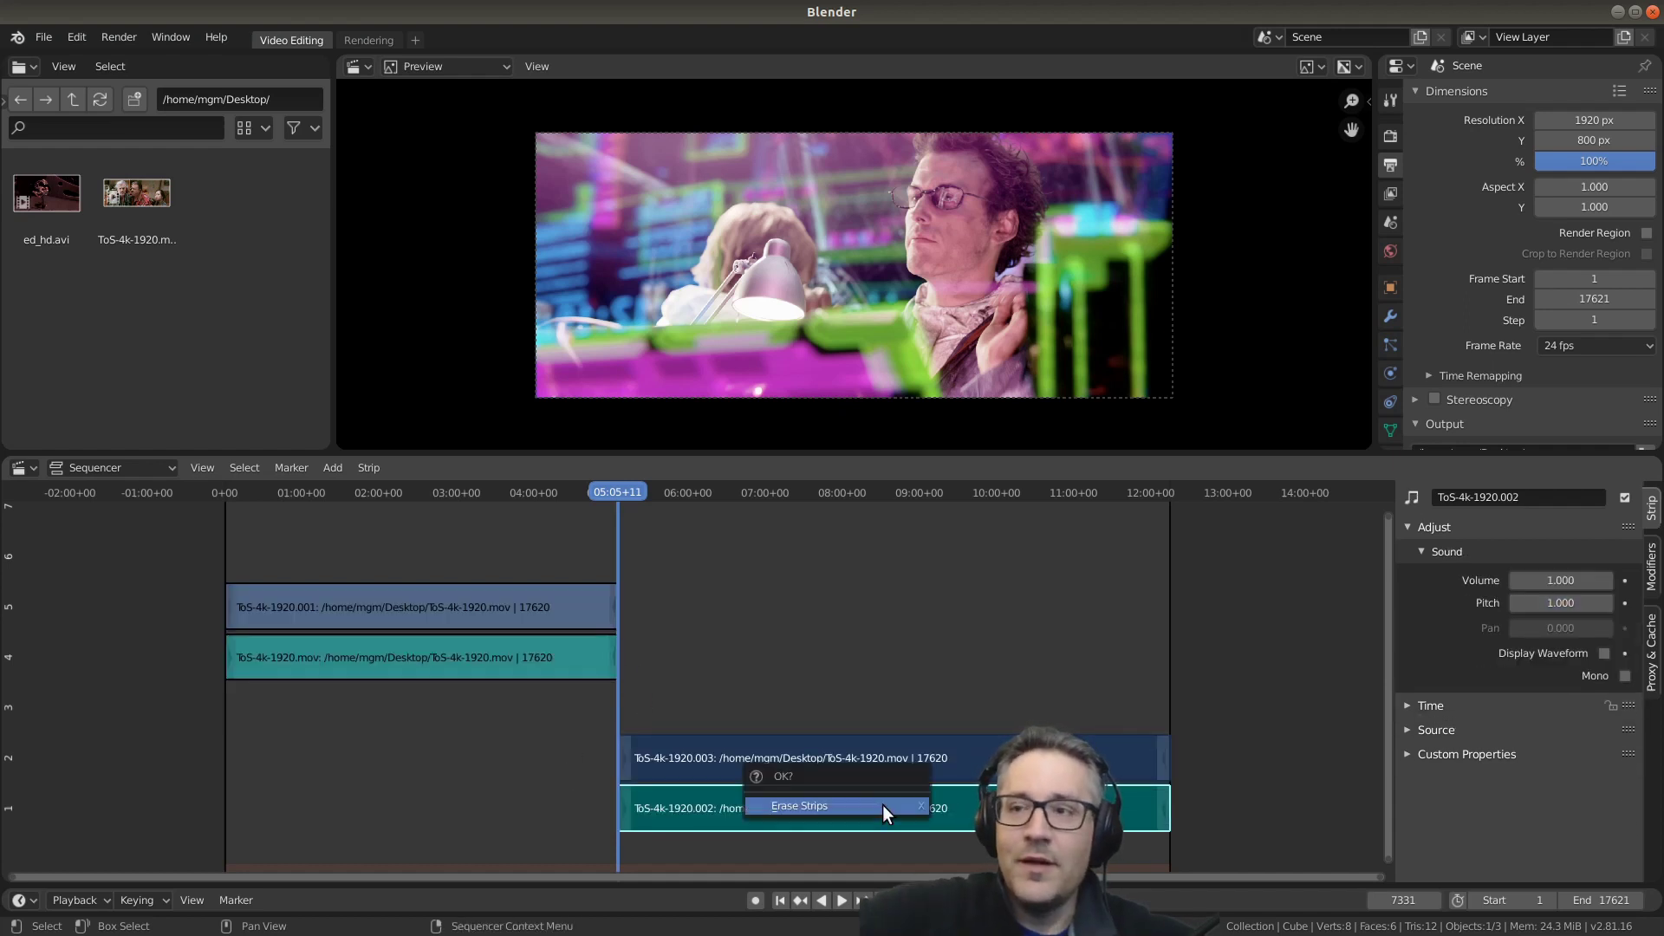
{"action": "left_click", "coordinate": [882, 804]}
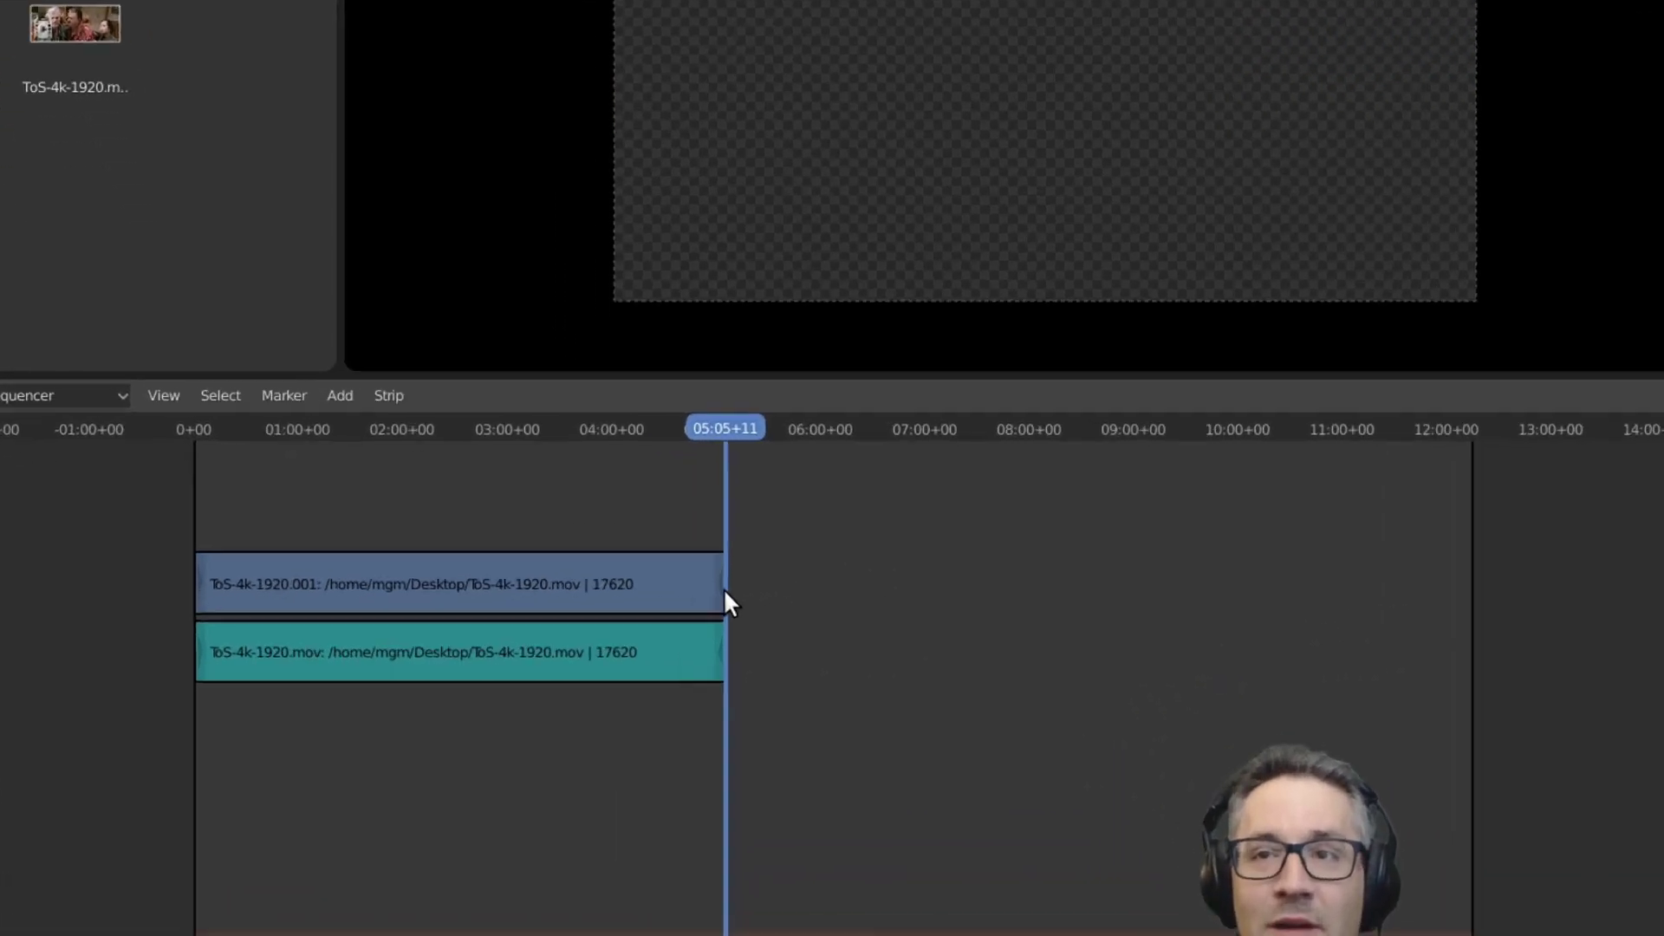
Step: Extend both remaining strips' right ends to frame 17568 and place the playhead at 08:40+10
{"action": "left_click", "coordinate": [613, 619]}
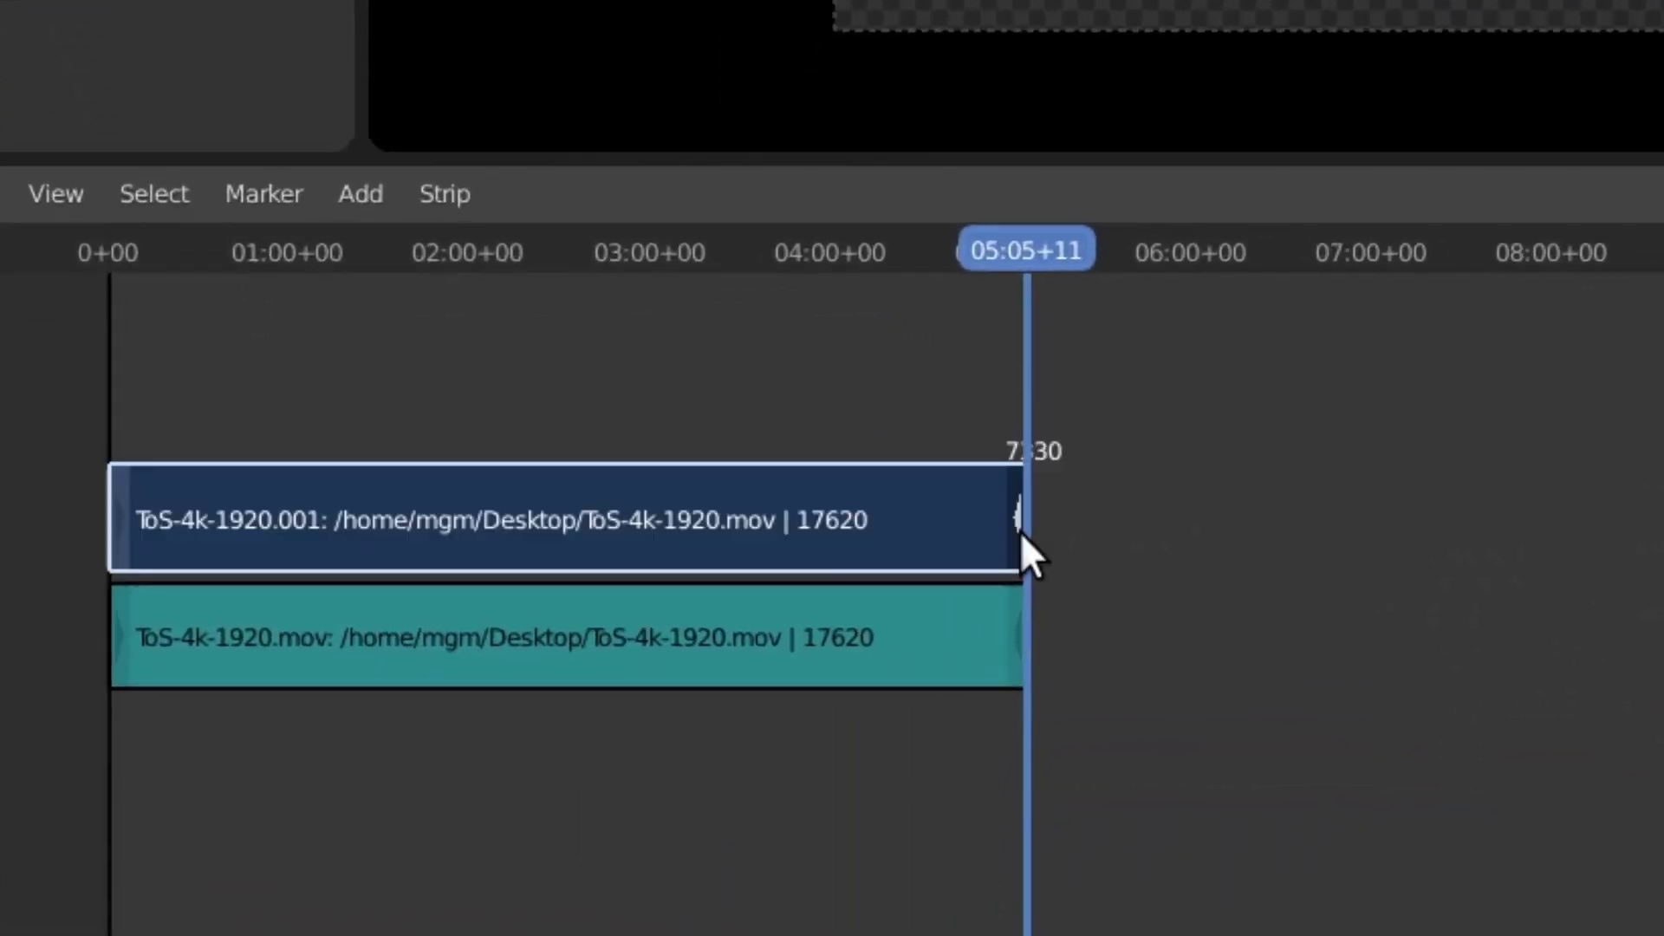
{"action": "left_click", "coordinate": [1126, 681]}
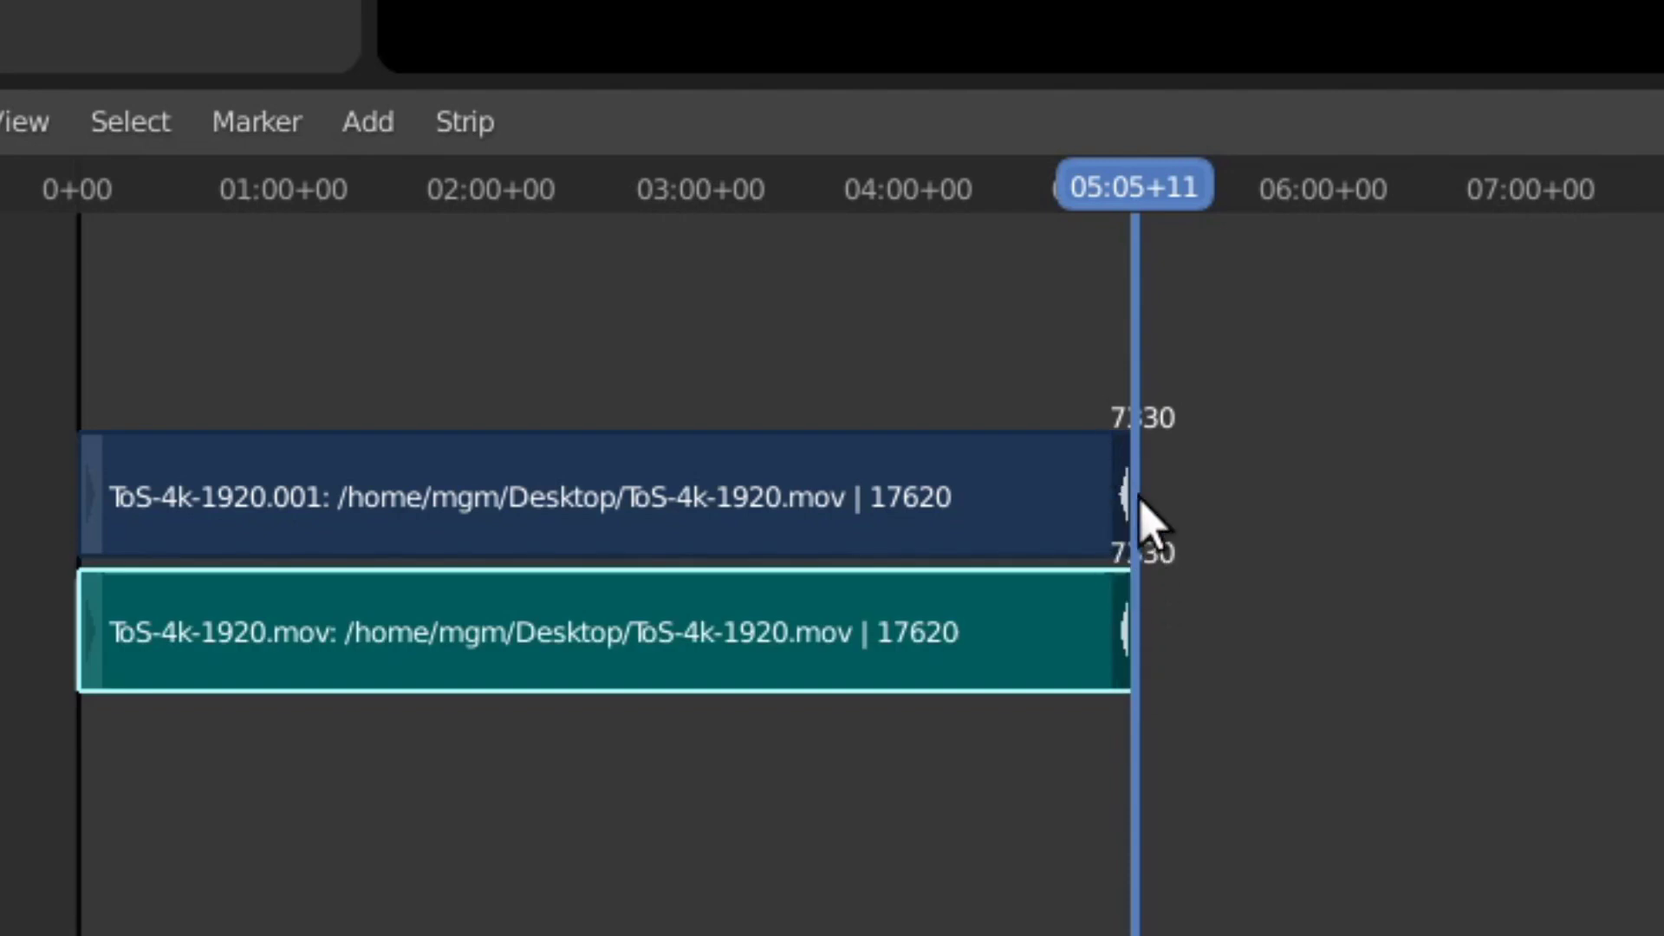
{"action": "left_click", "coordinate": [1079, 512]}
{"action": "key", "text": "a"}
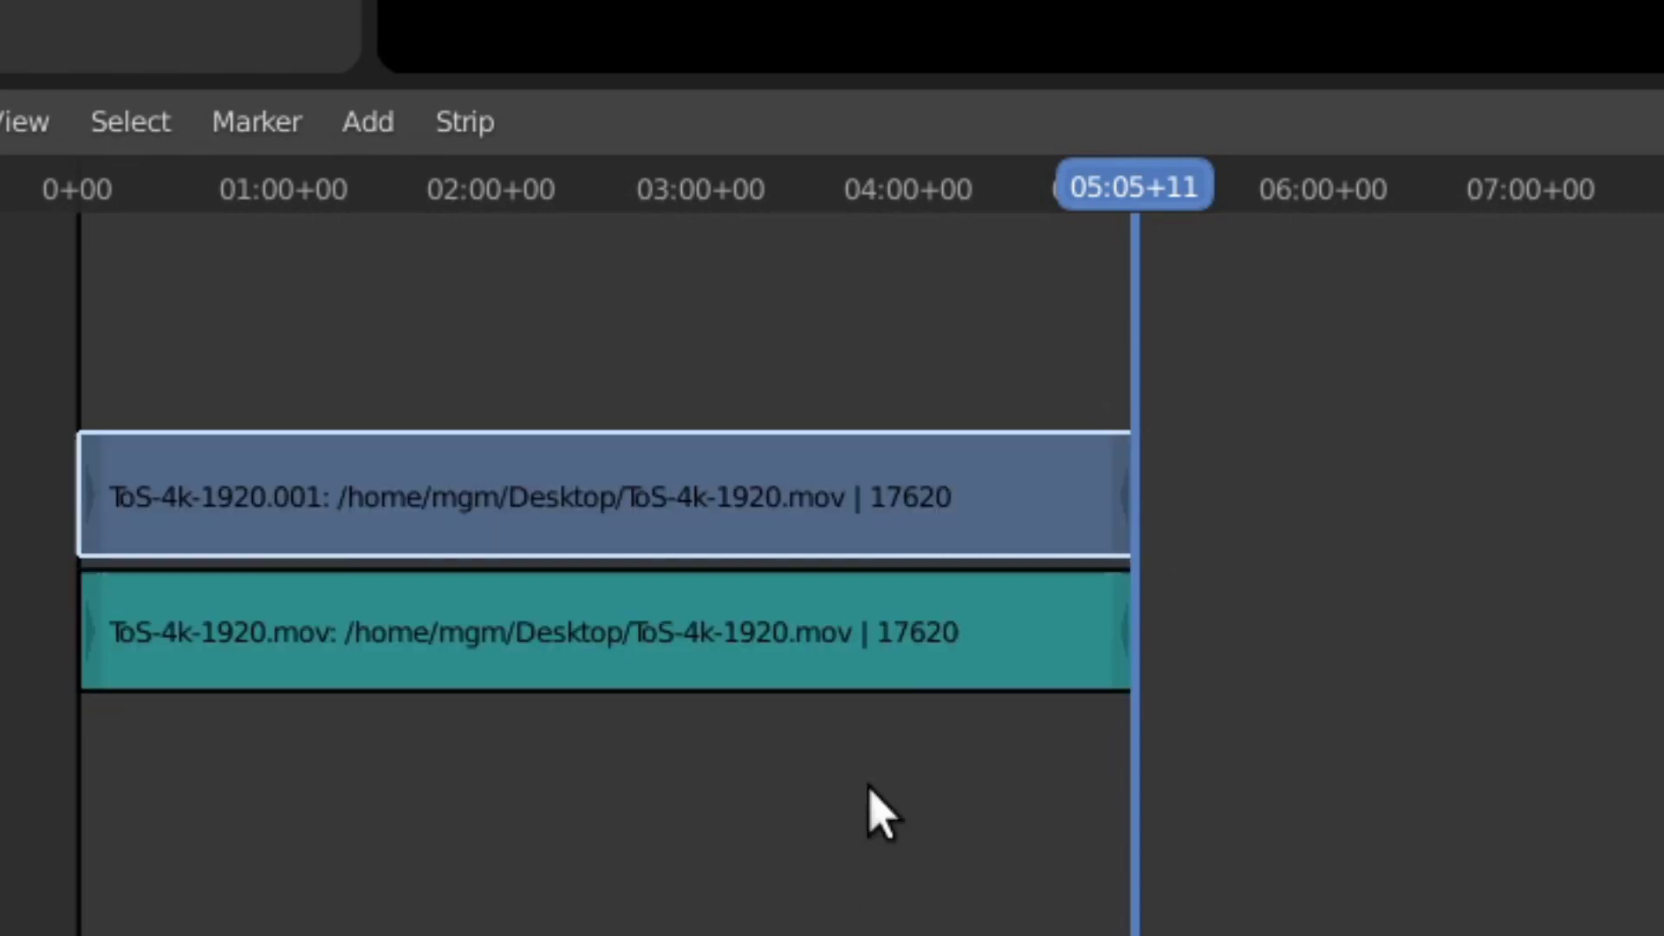
{"action": "key", "text": "alt+a"}
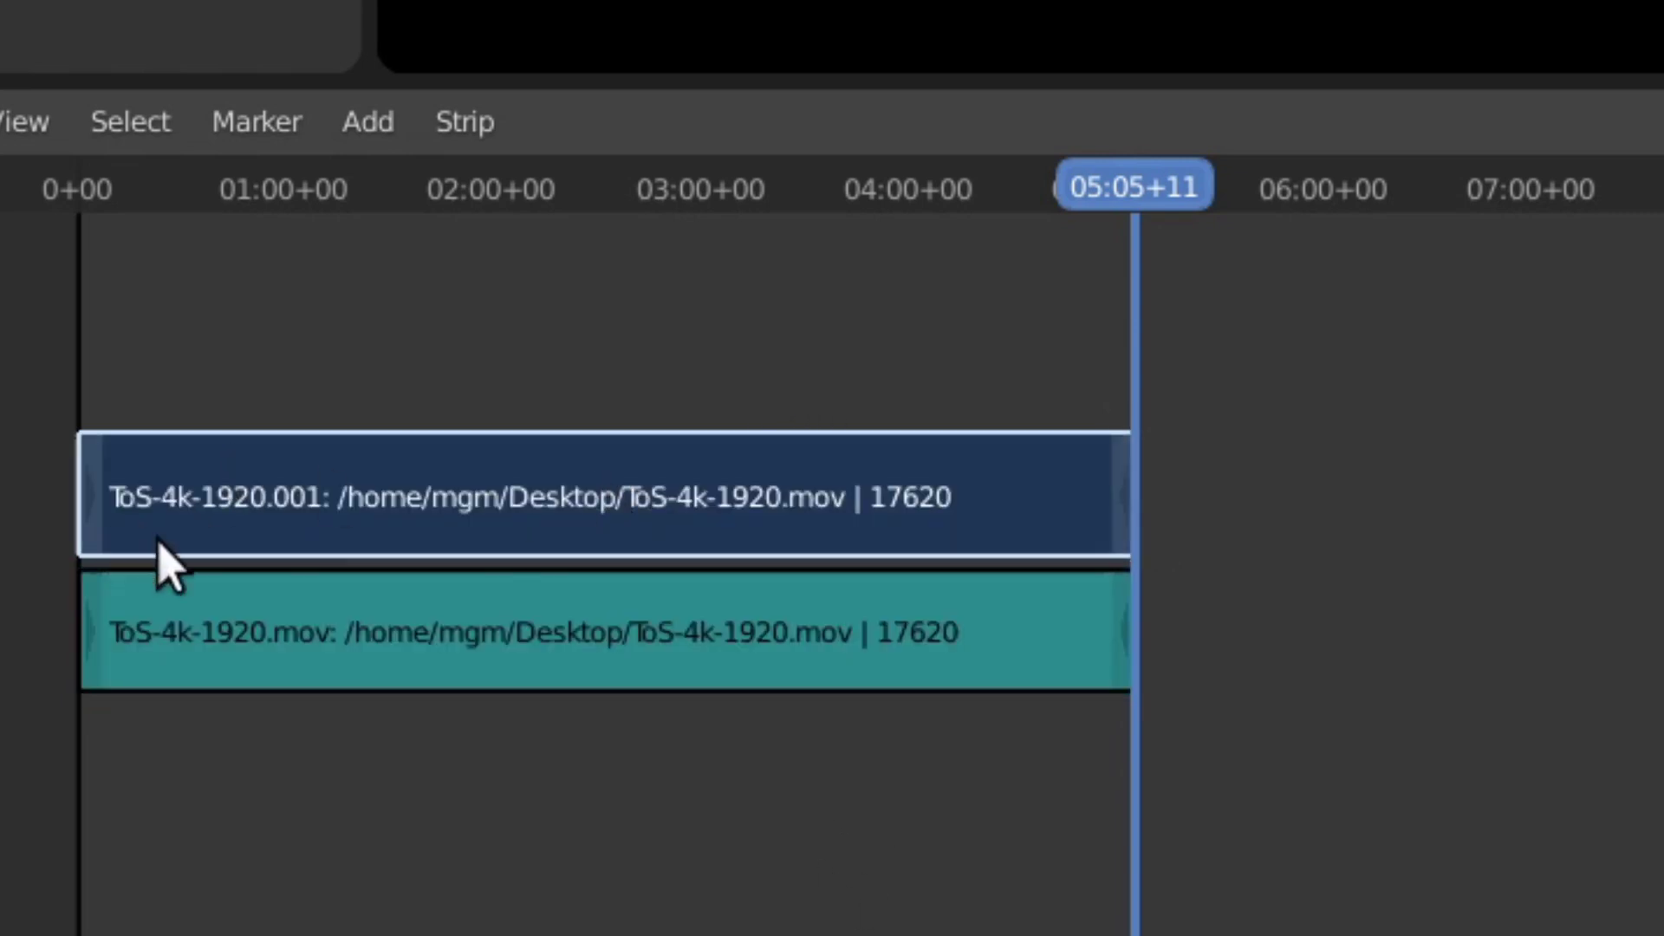
{"action": "left_click", "coordinate": [846, 639]}
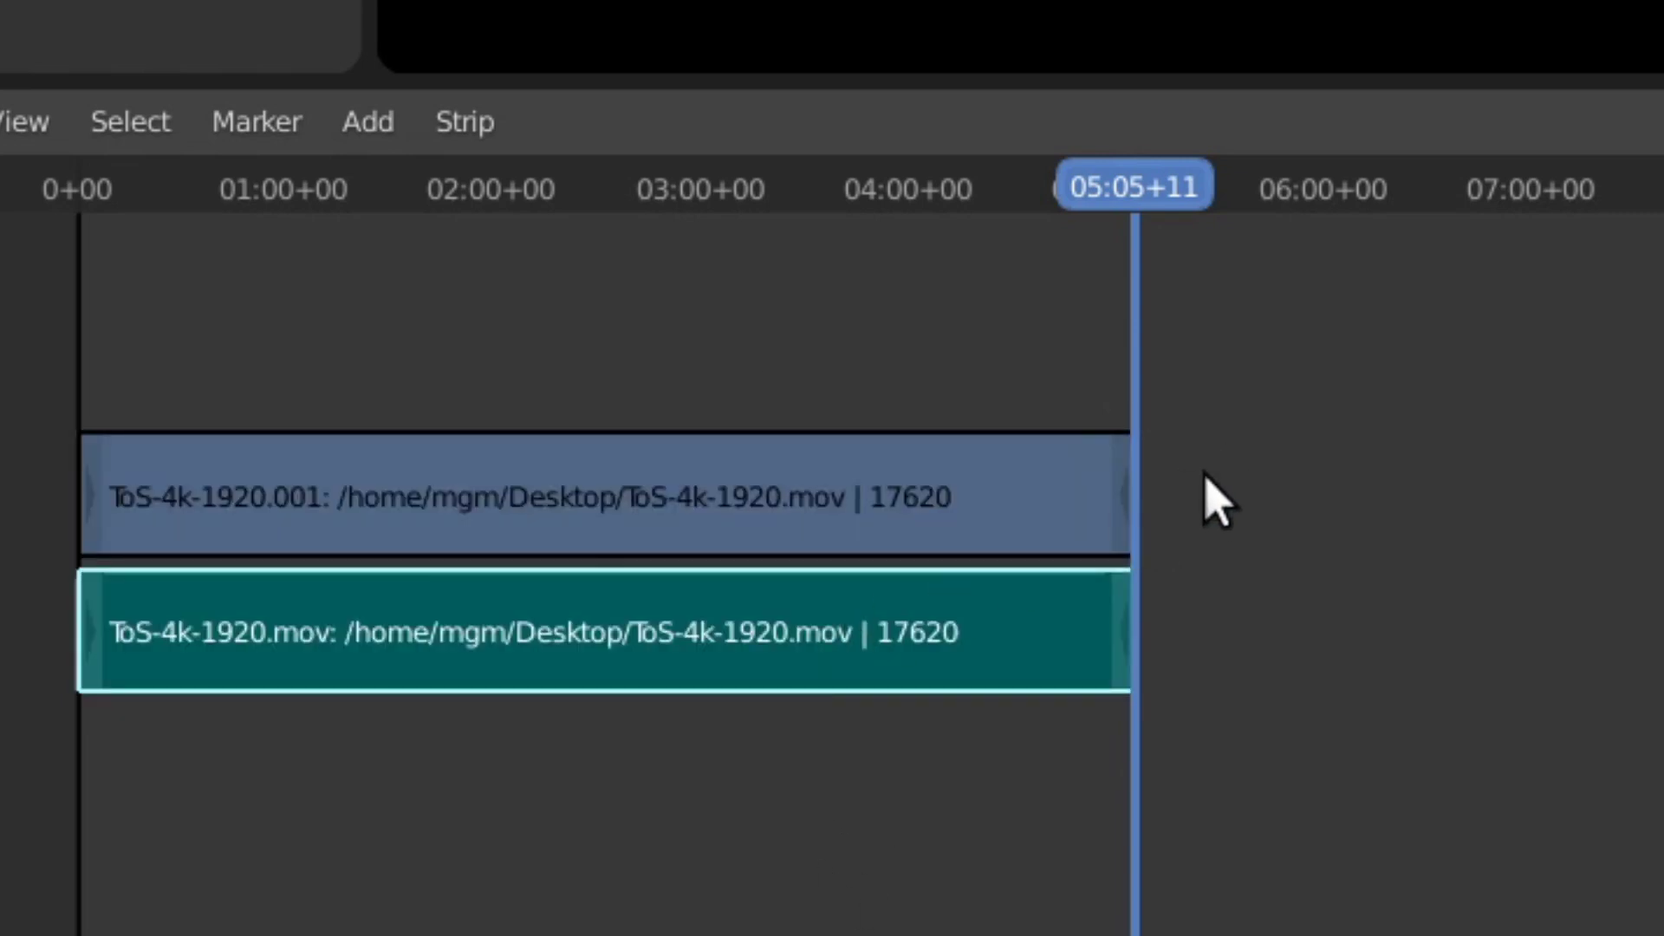
{"action": "left_click", "coordinate": [1118, 667]}
{"action": "left_click", "coordinate": [1127, 669]}
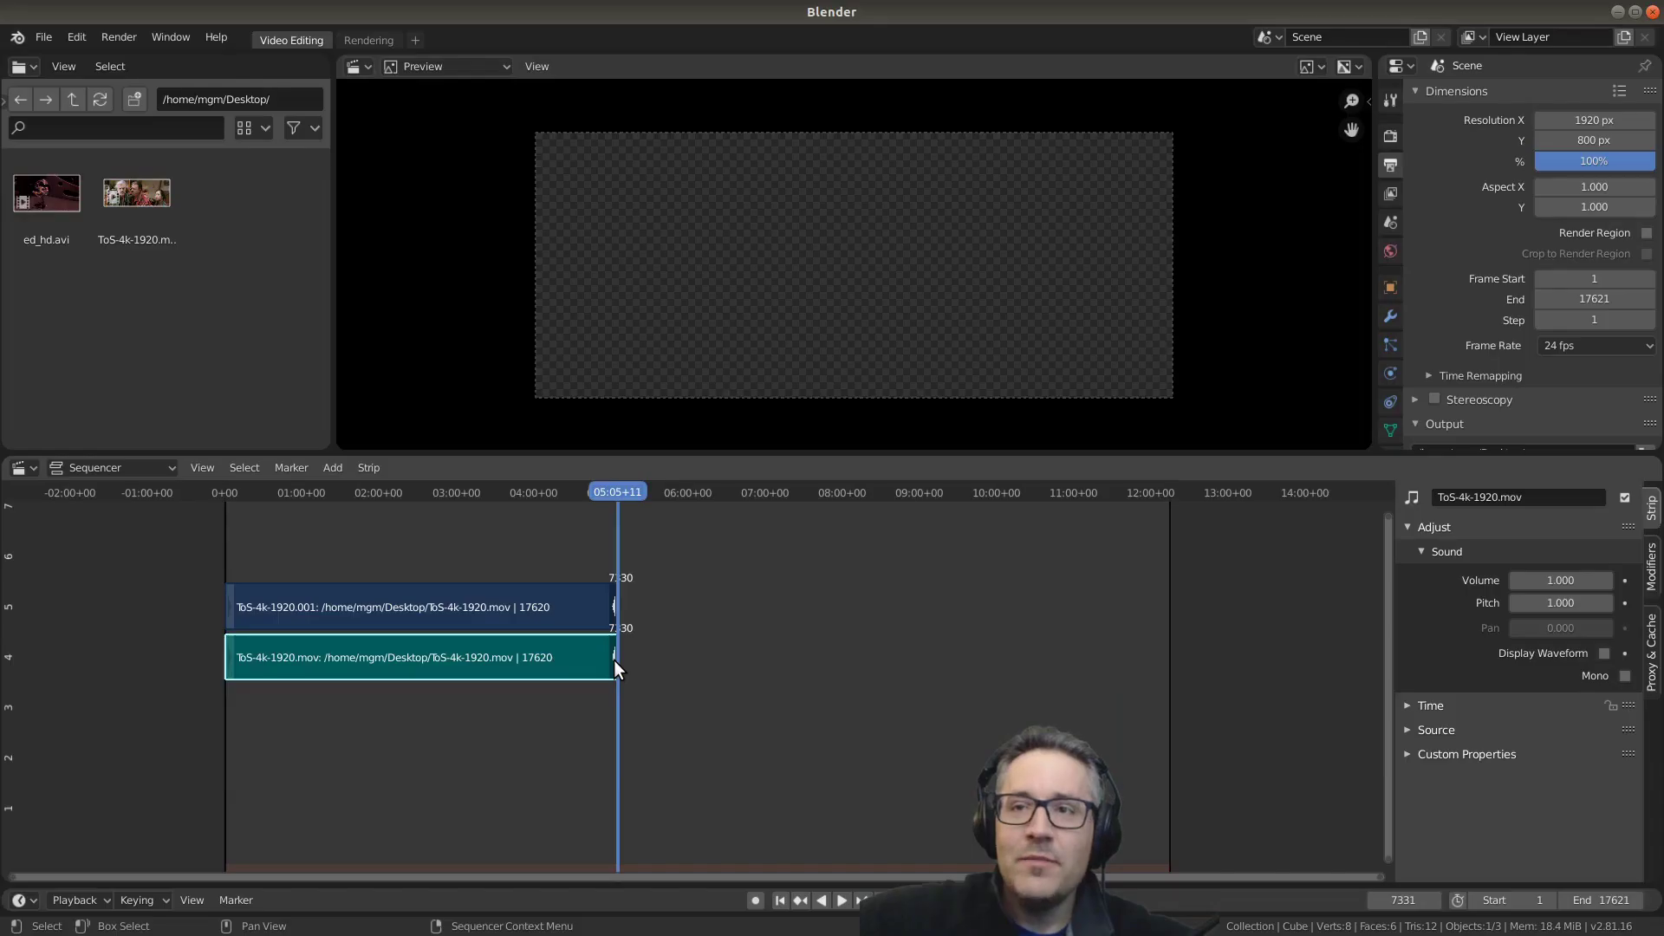
{"action": "key", "text": "g"}
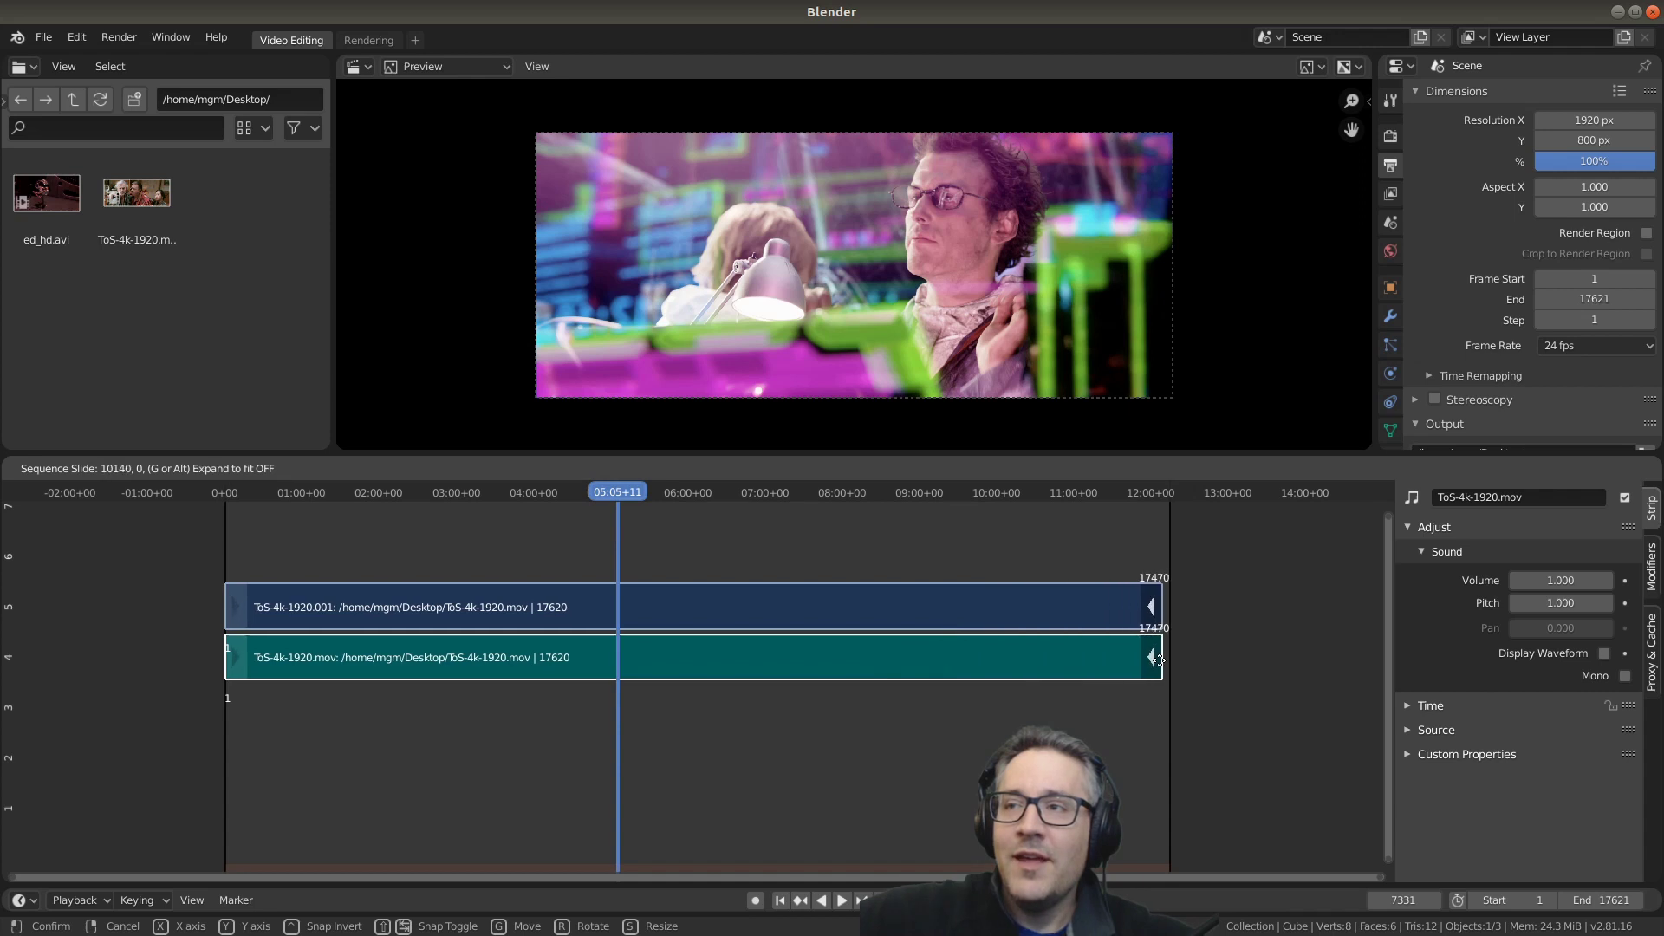
{"action": "left_click", "coordinate": [1164, 664]}
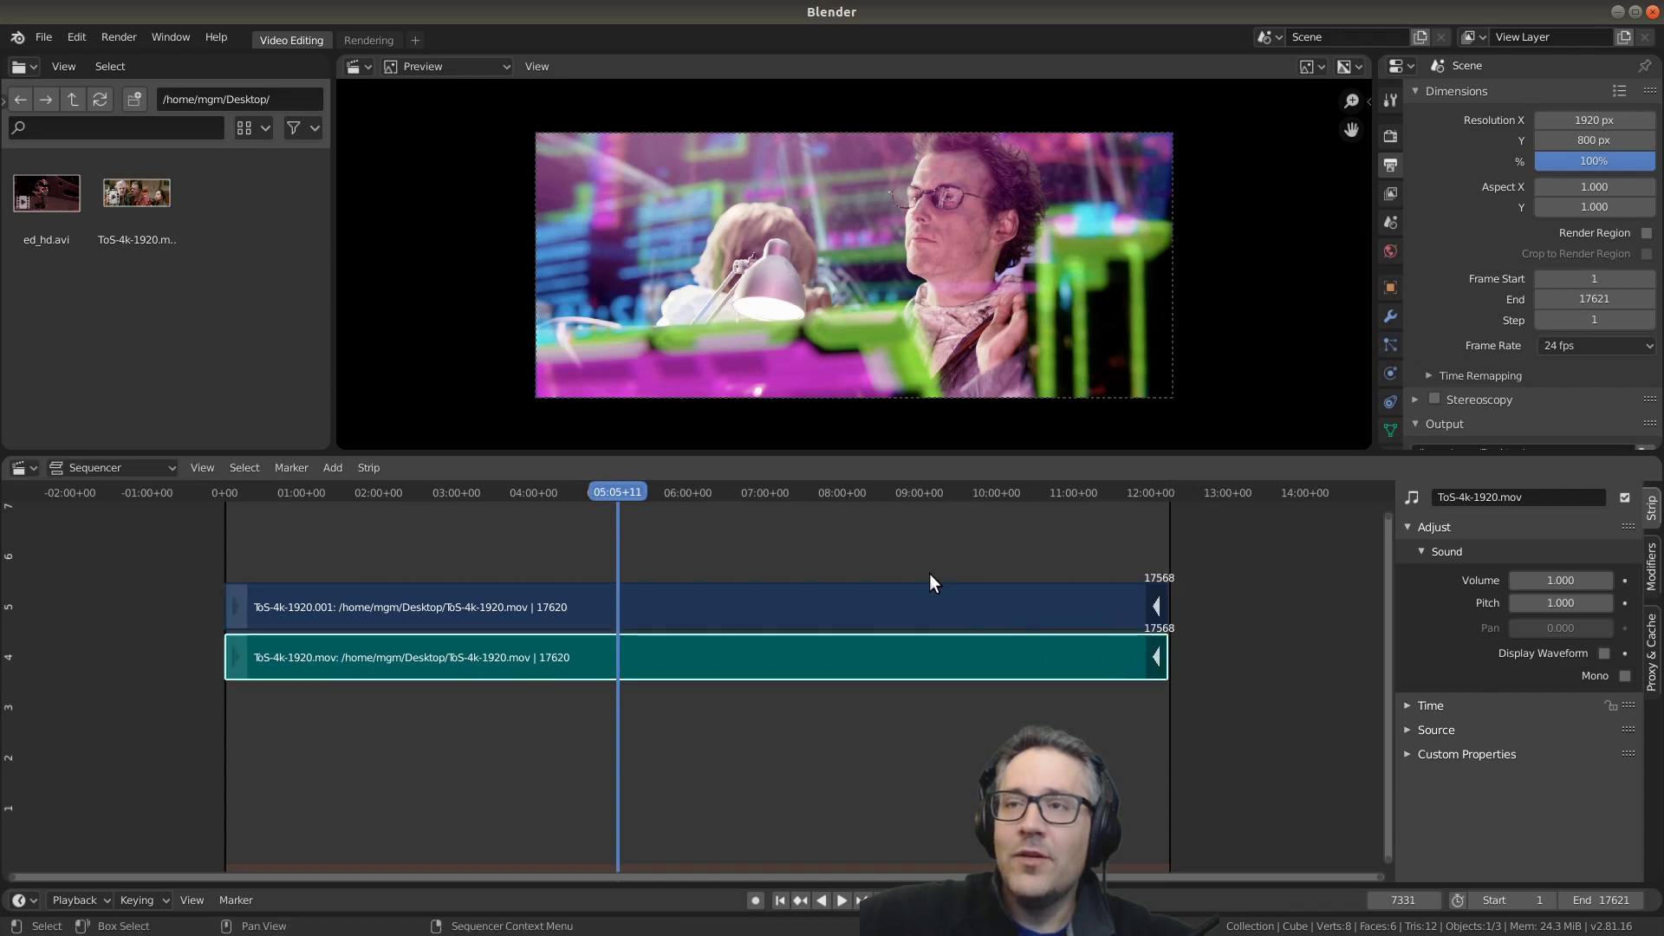
{"action": "left_click", "coordinate": [893, 497]}
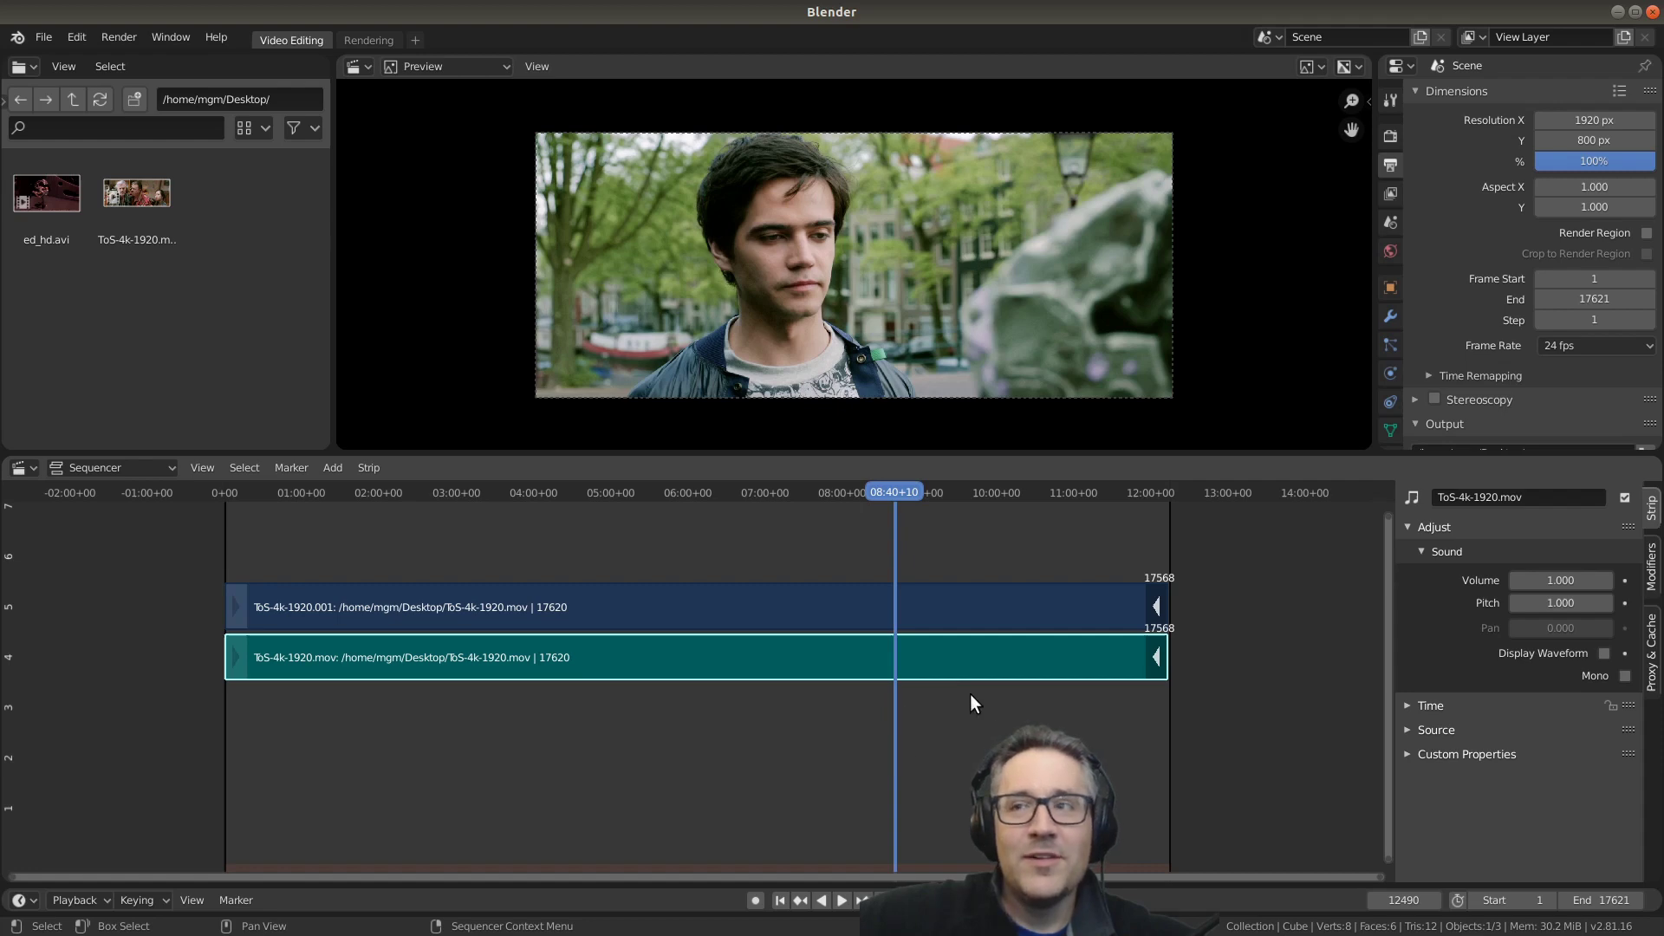
Step: Hold-cut both strips at 05:11+13 (frame 7476) and erase the right-hand pieces
{"action": "left_click", "coordinate": [625, 494]}
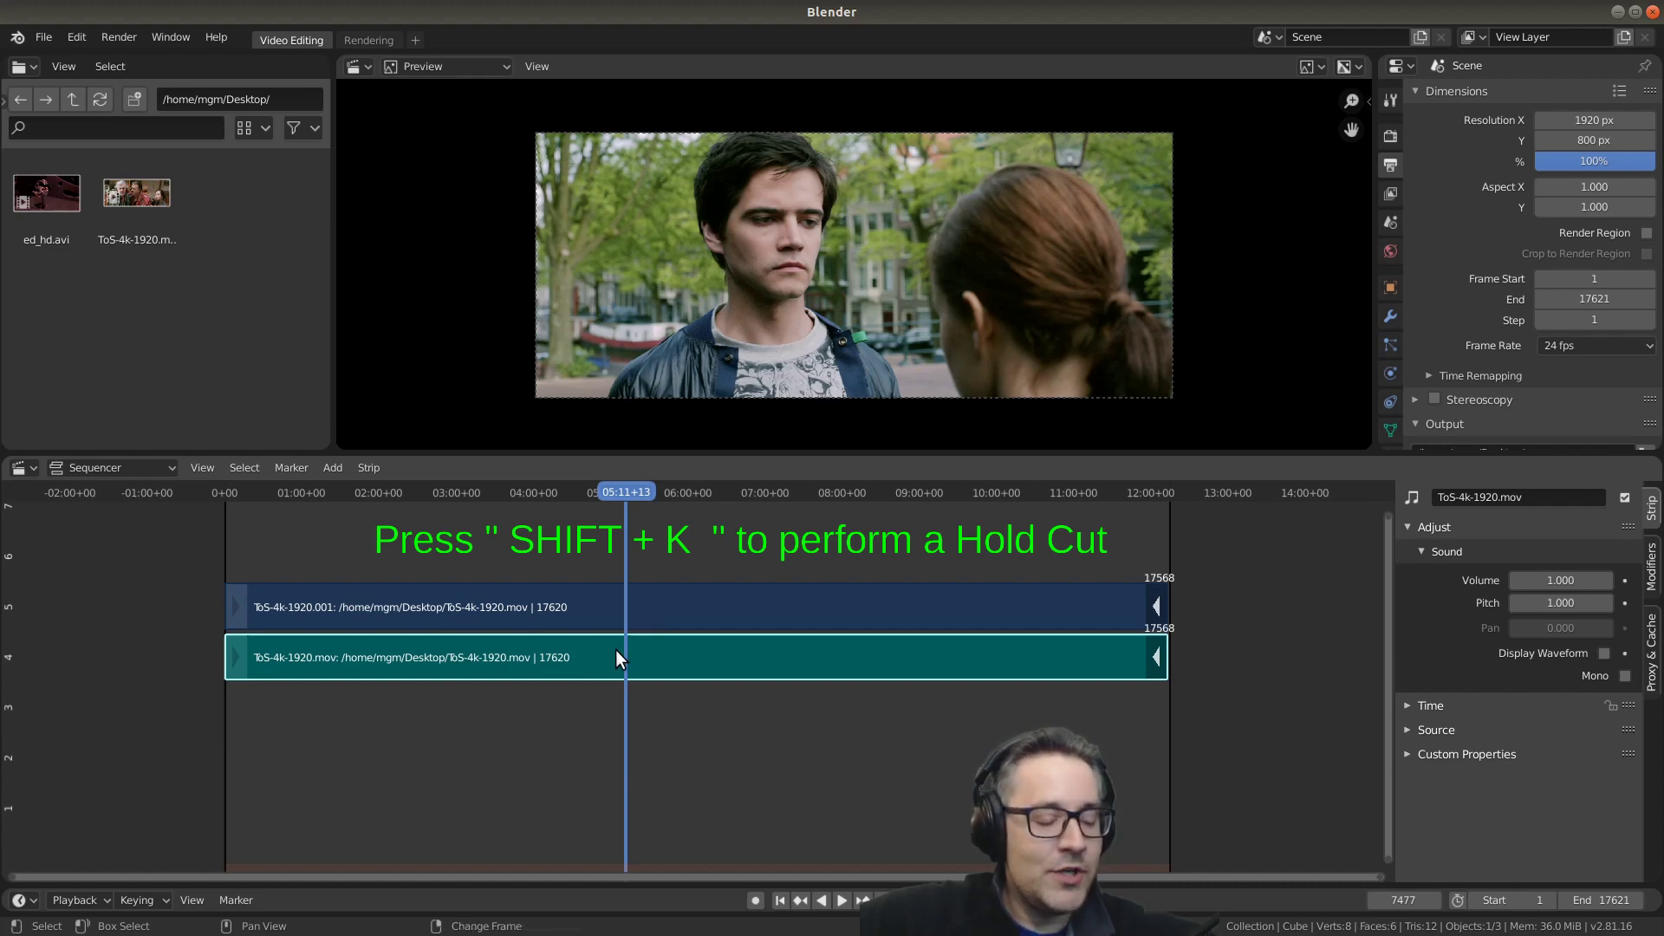
{"action": "key", "text": "shift+k"}
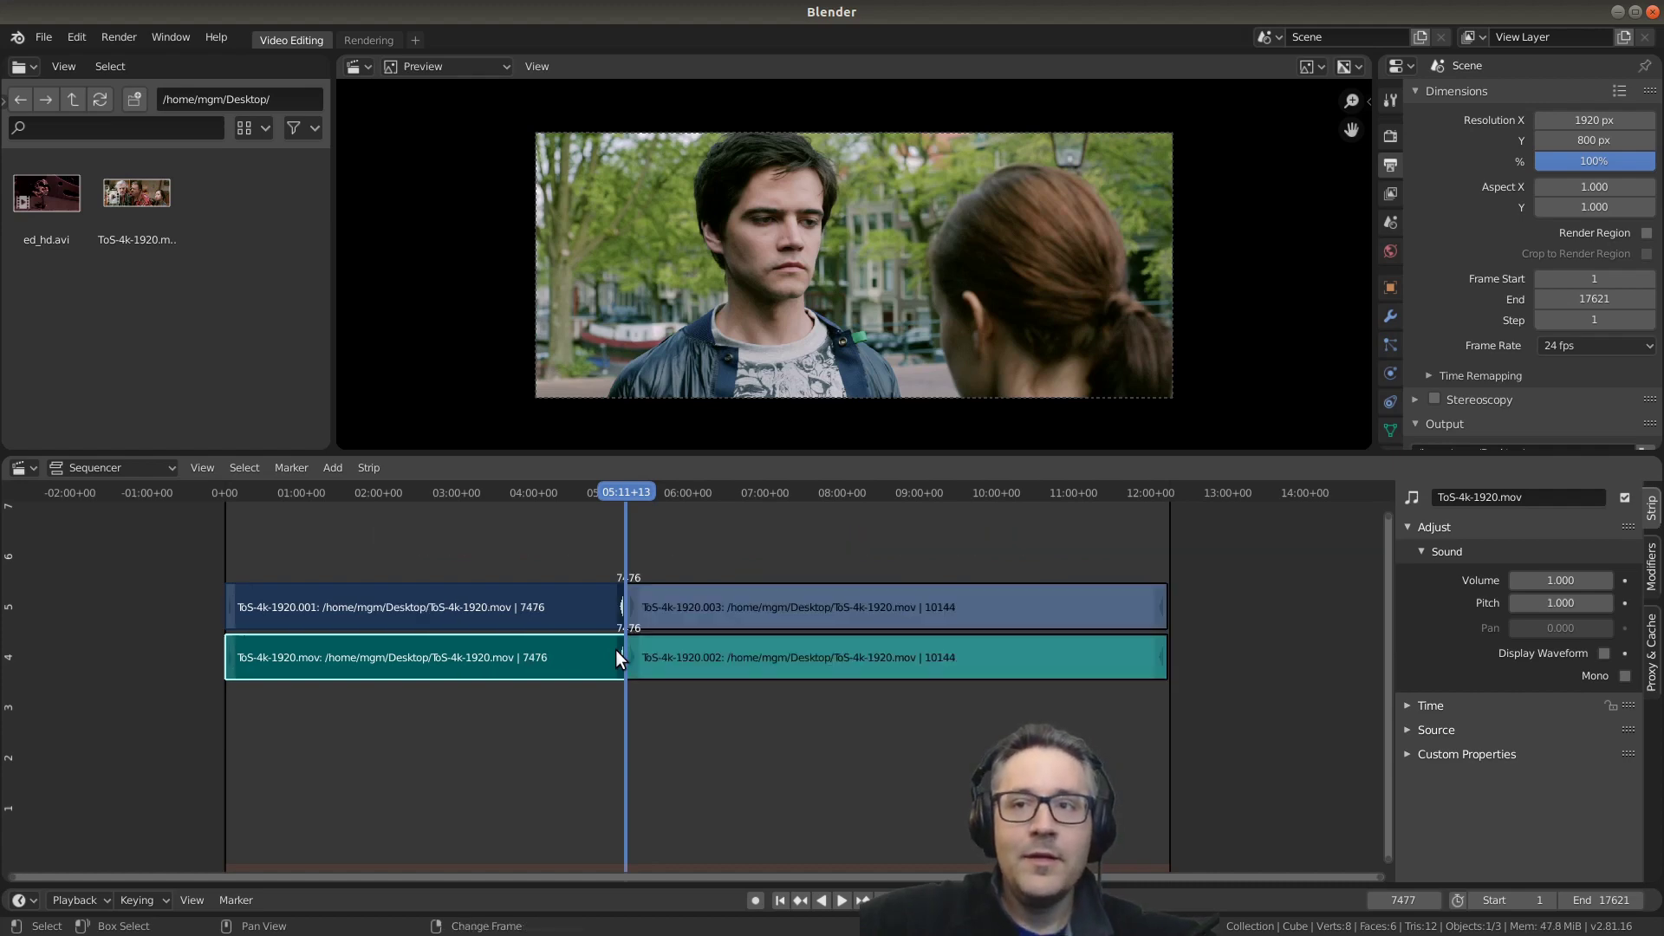
{"action": "left_click", "coordinate": [752, 613]}
{"action": "left_click", "coordinate": [765, 646], "text": "shift"}
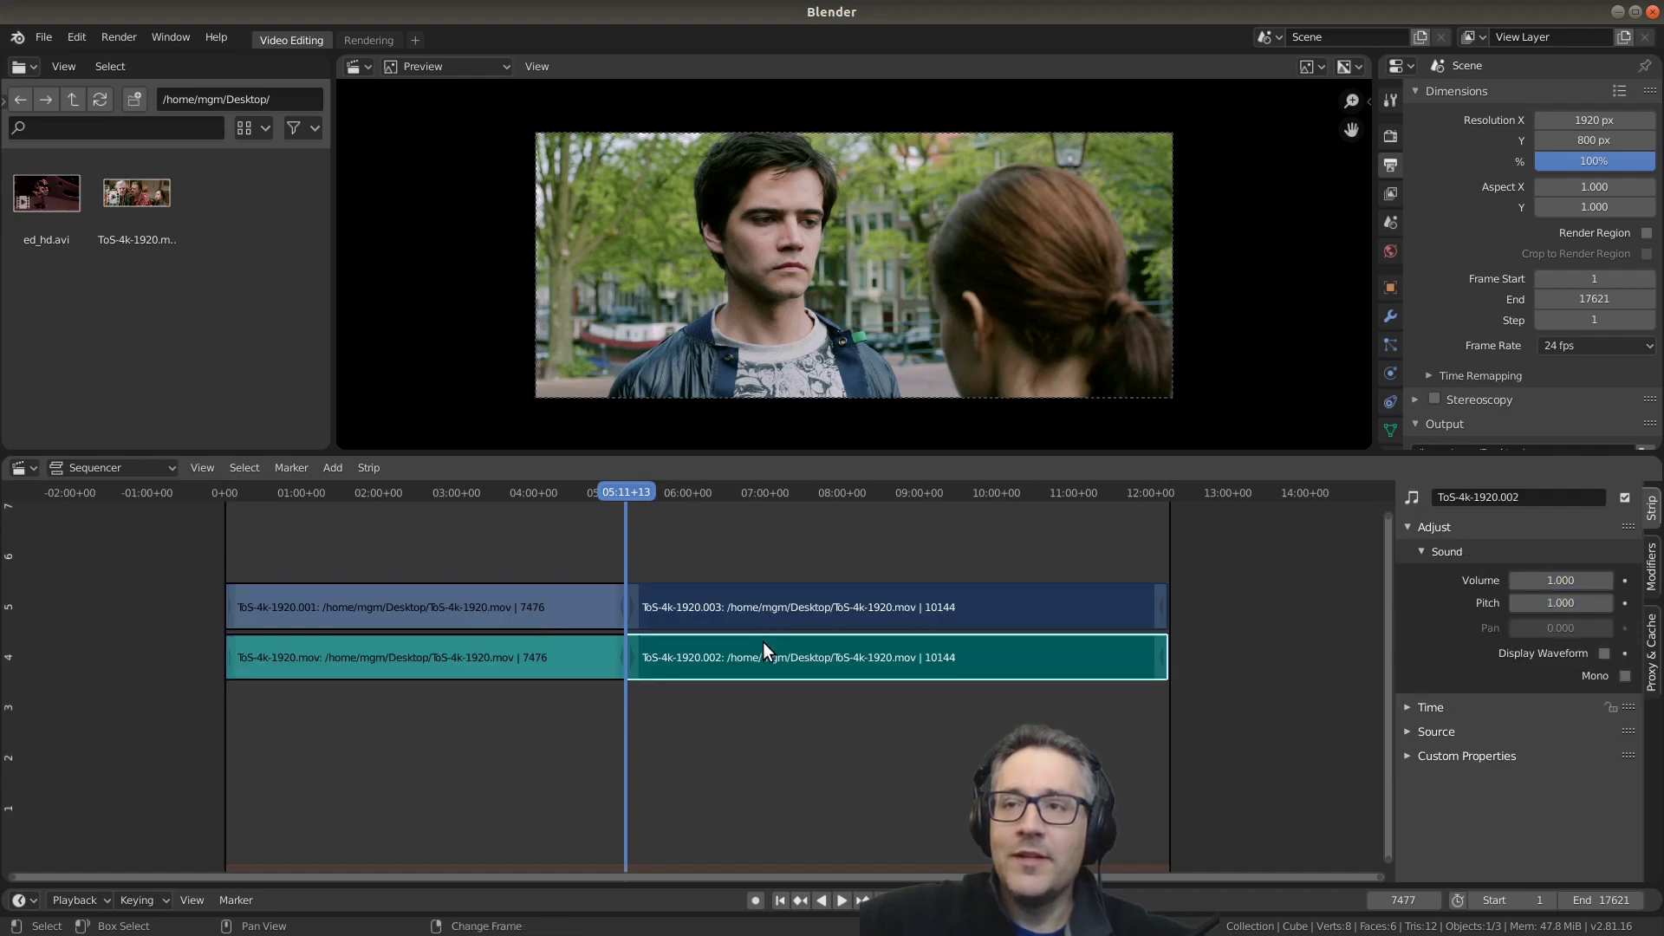
{"action": "key", "text": "x"}
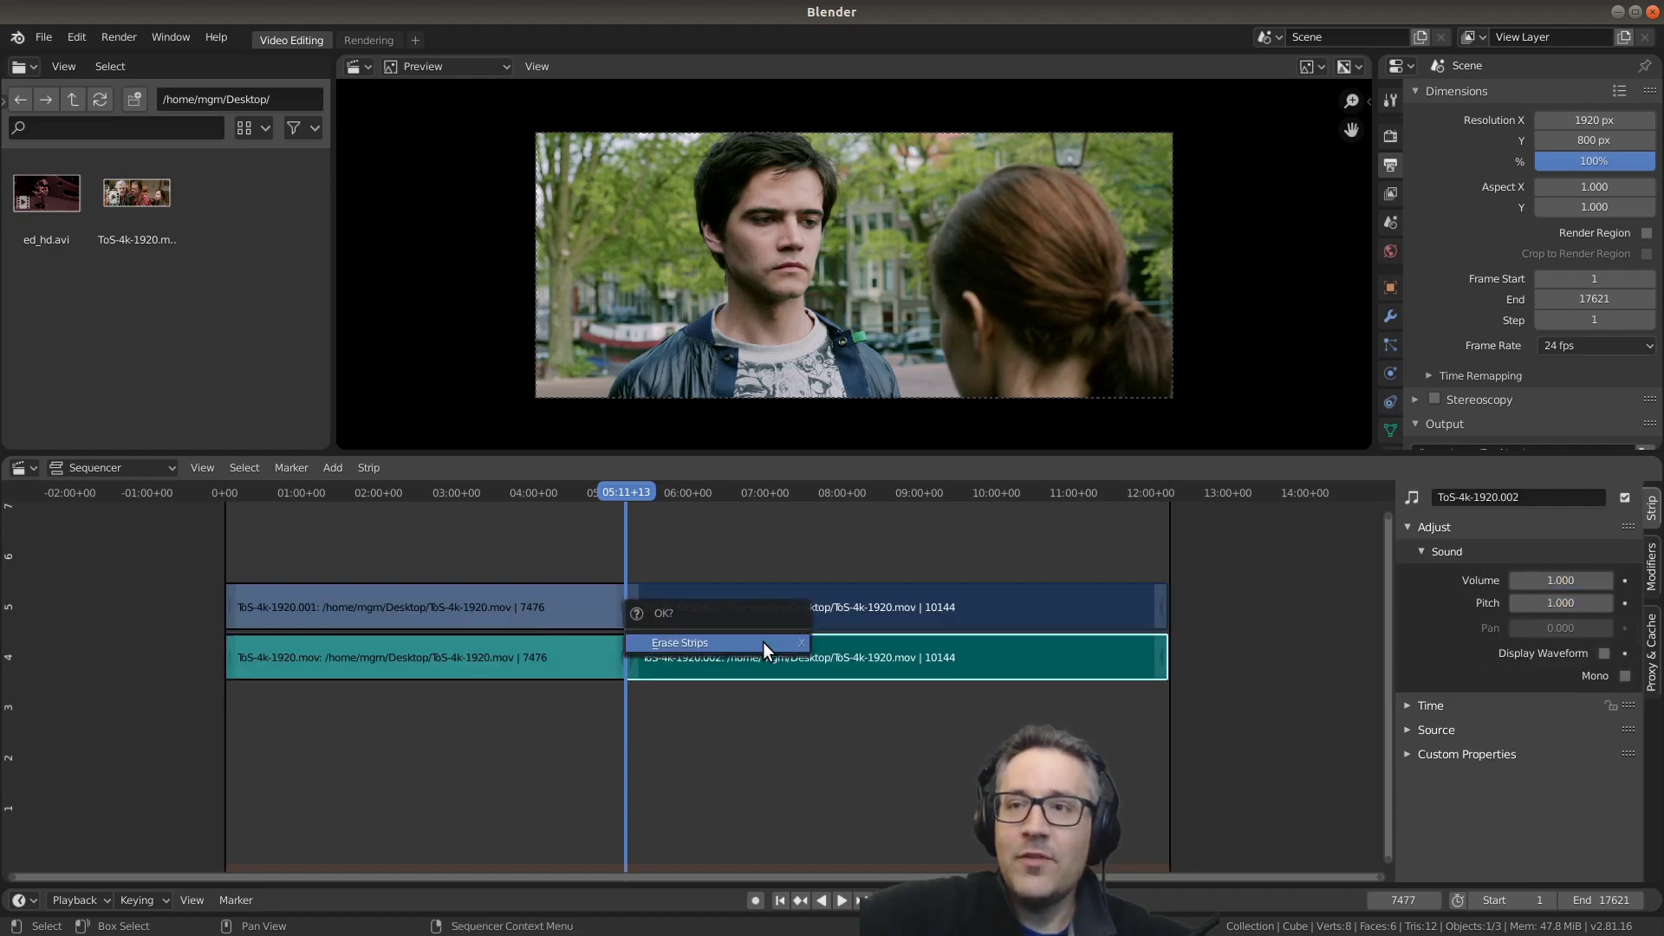
{"action": "left_click", "coordinate": [763, 641]}
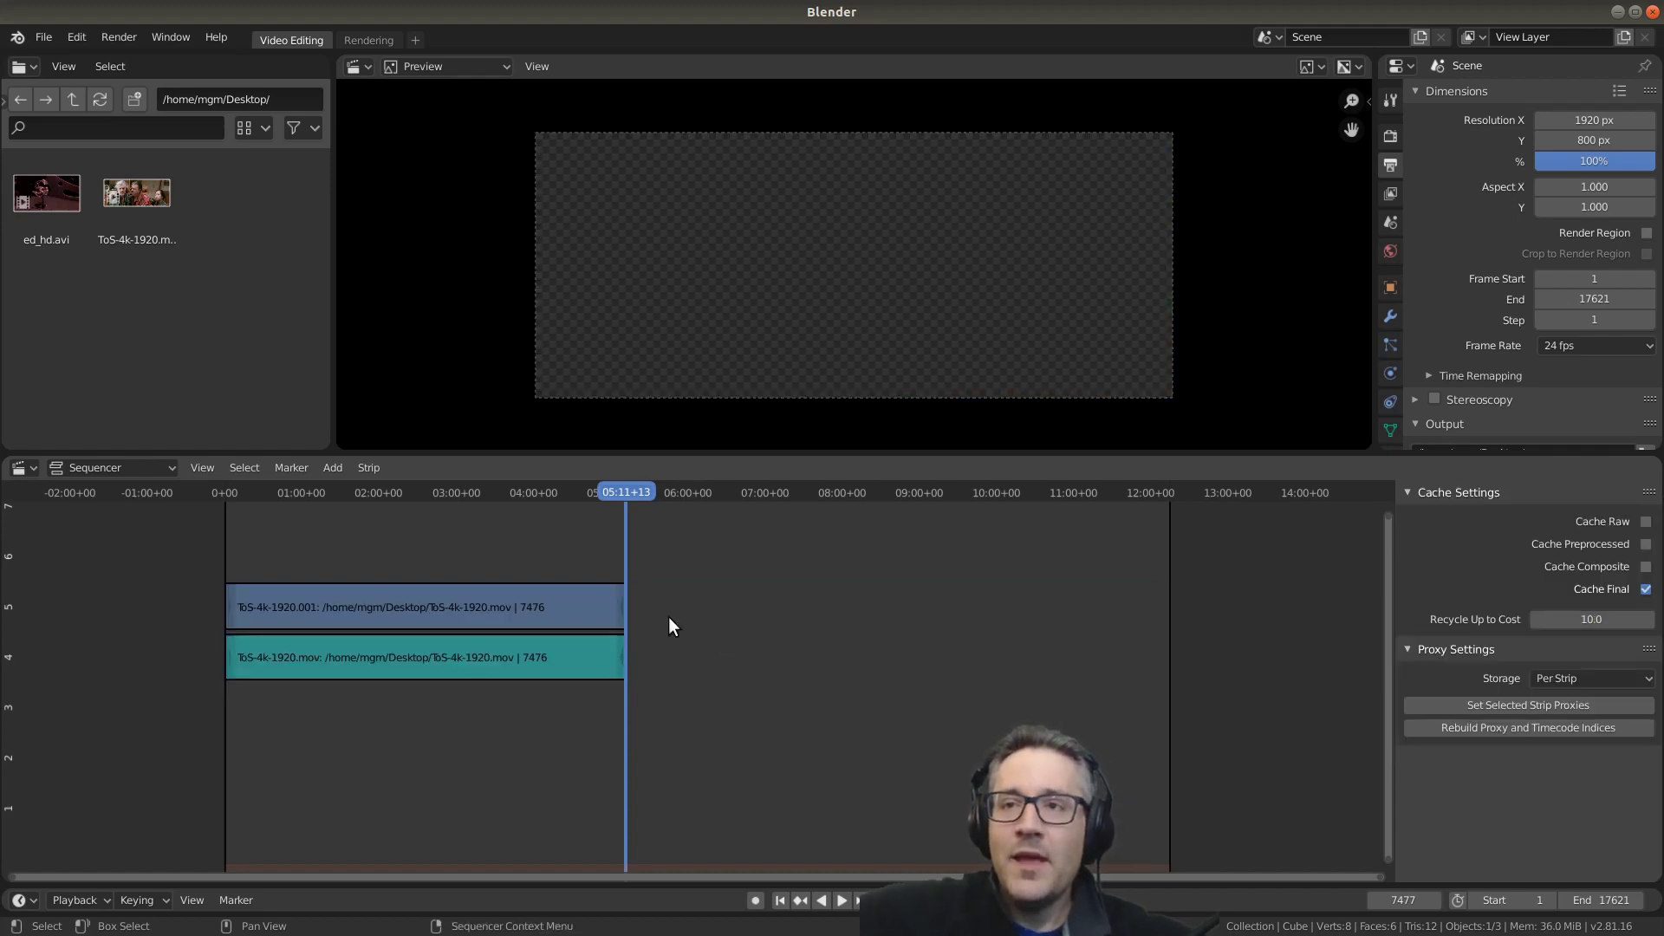
{"action": "left_click", "coordinate": [622, 610]}
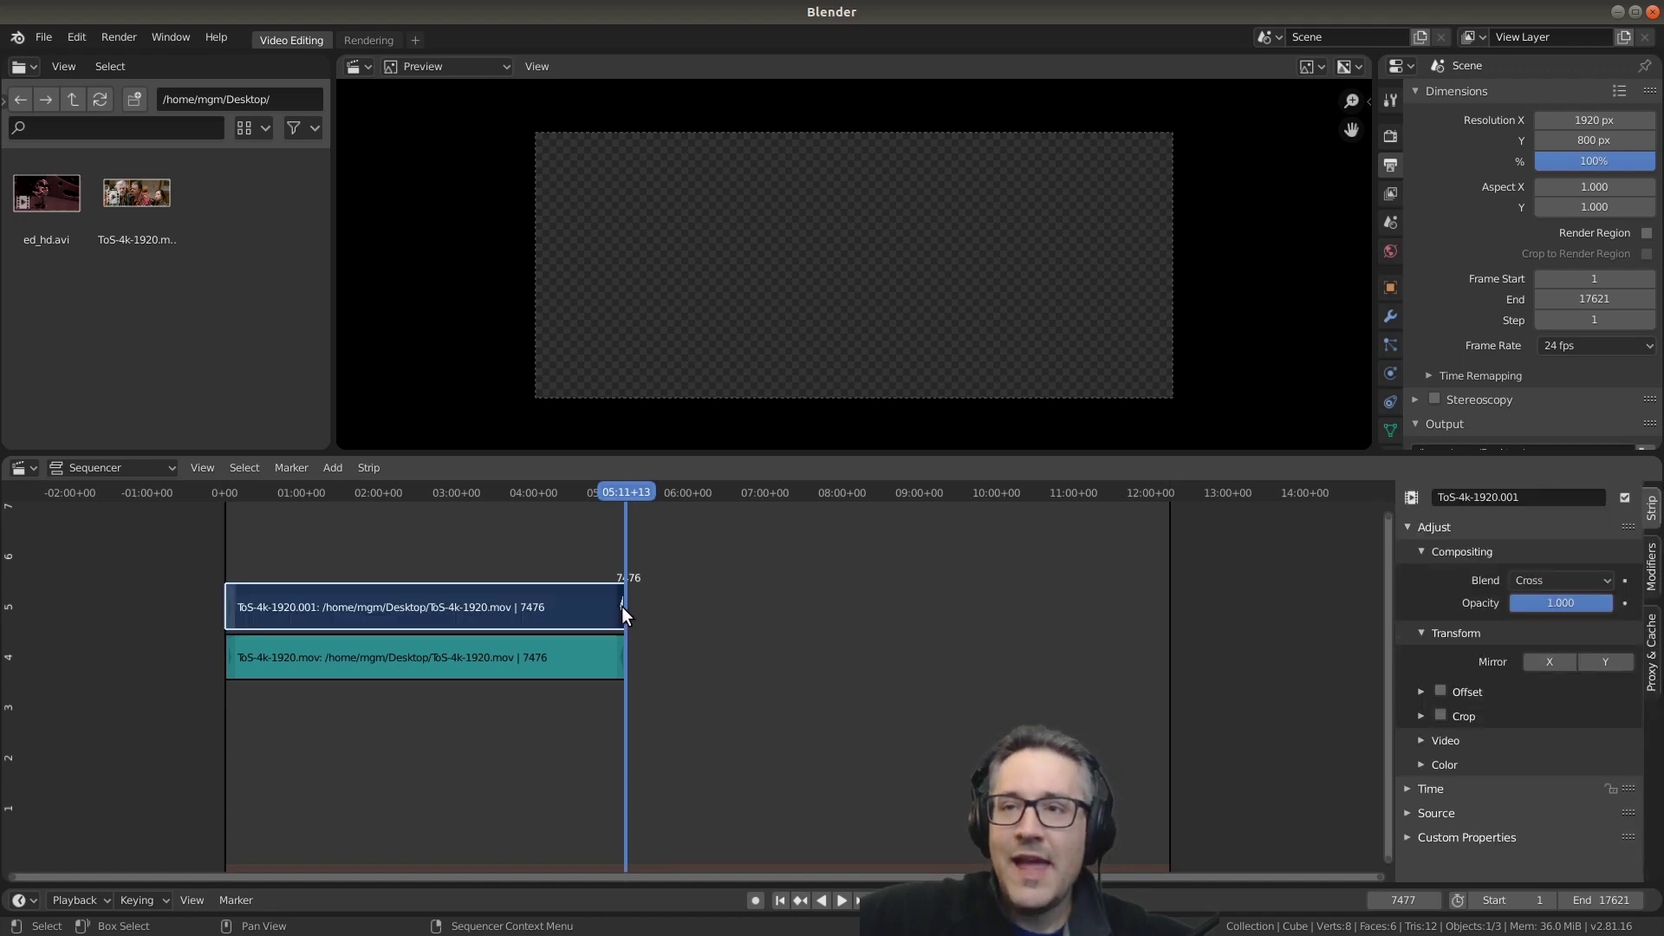
{"action": "left_click_drag", "start_coordinate": [621, 605], "coordinate": [1165, 631]}
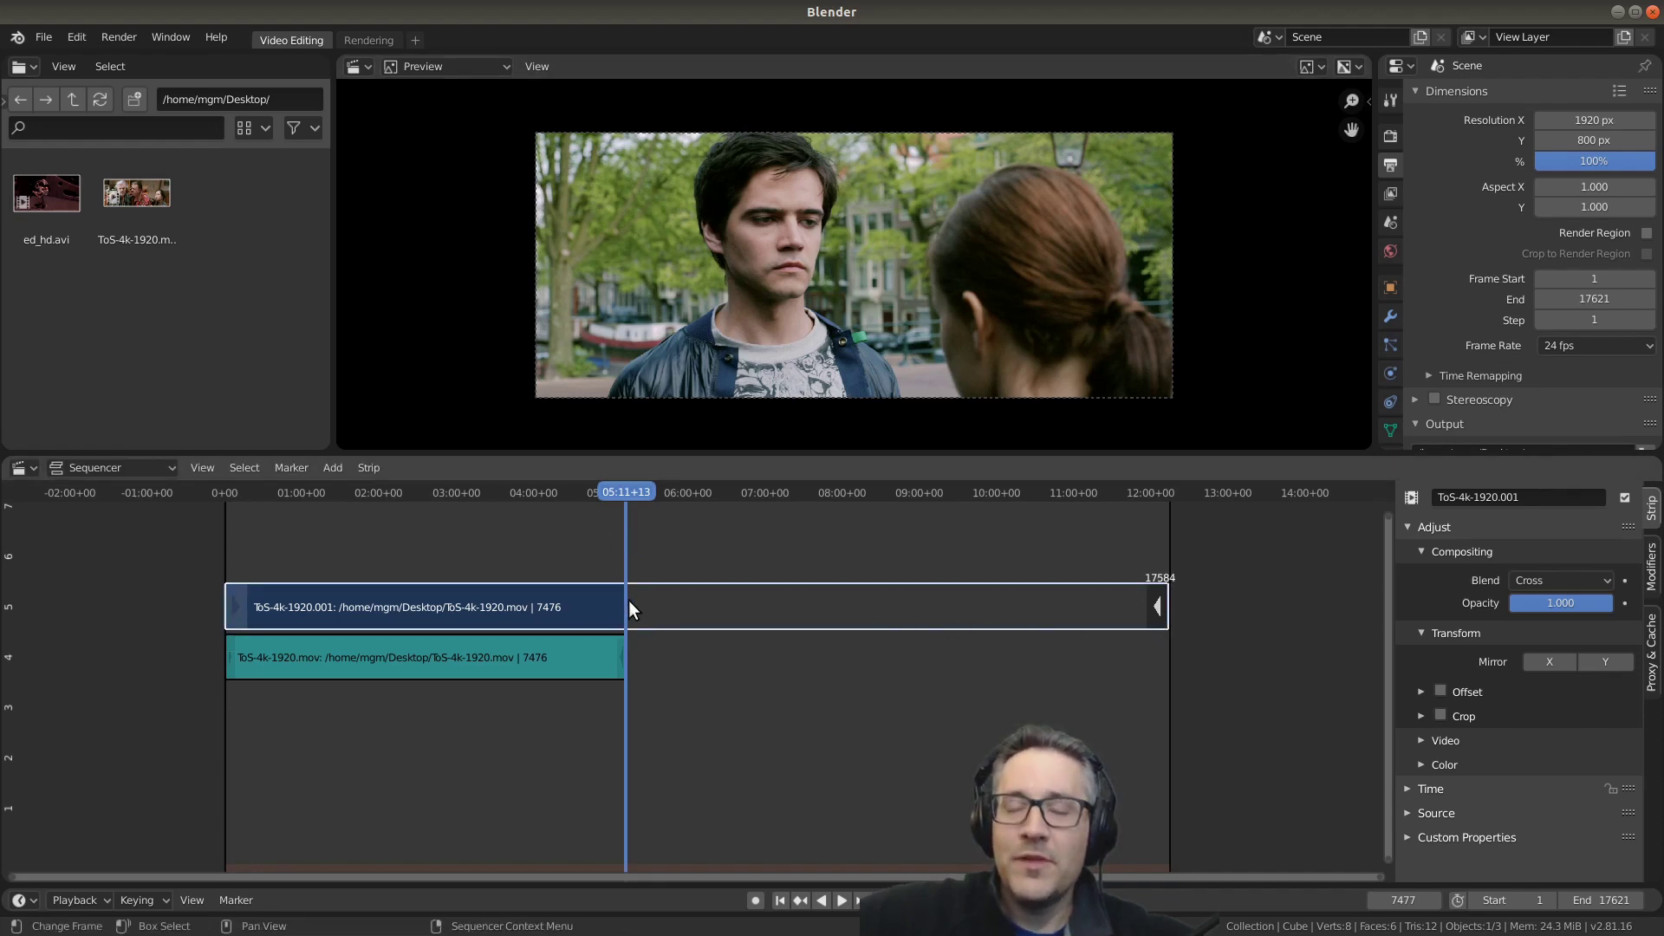
{"action": "left_click", "coordinate": [641, 563]}
{"action": "key", "text": "space"}
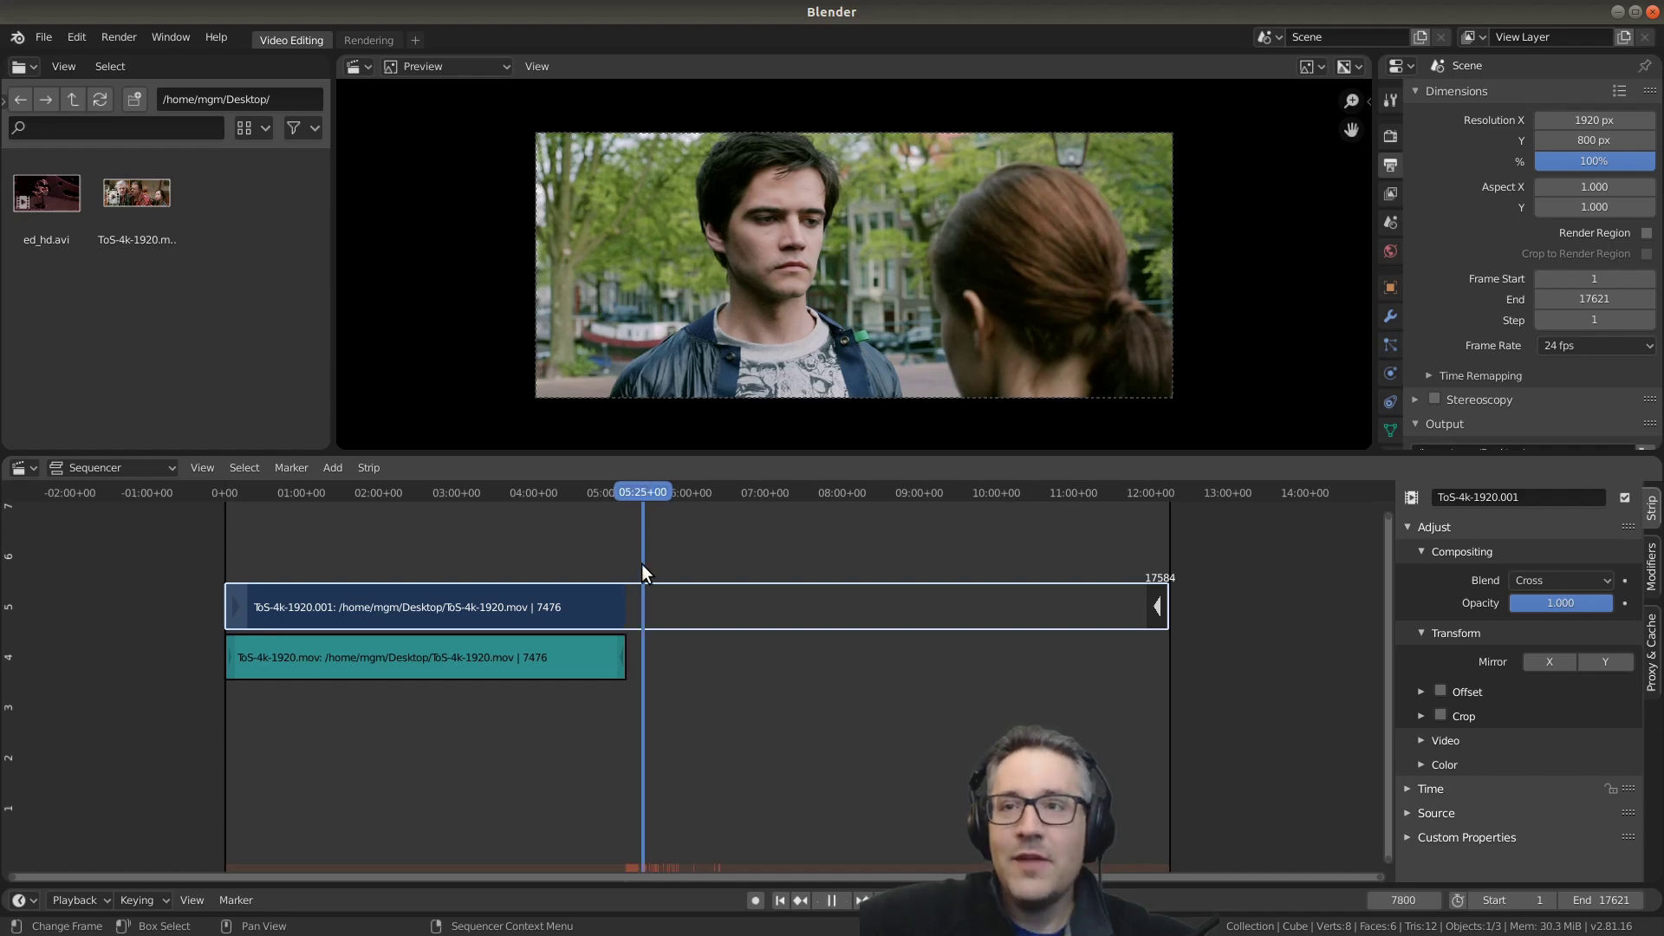
{"action": "left_click_drag", "start_coordinate": [641, 564], "coordinate": [855, 591]}
{"action": "key", "text": "space"}
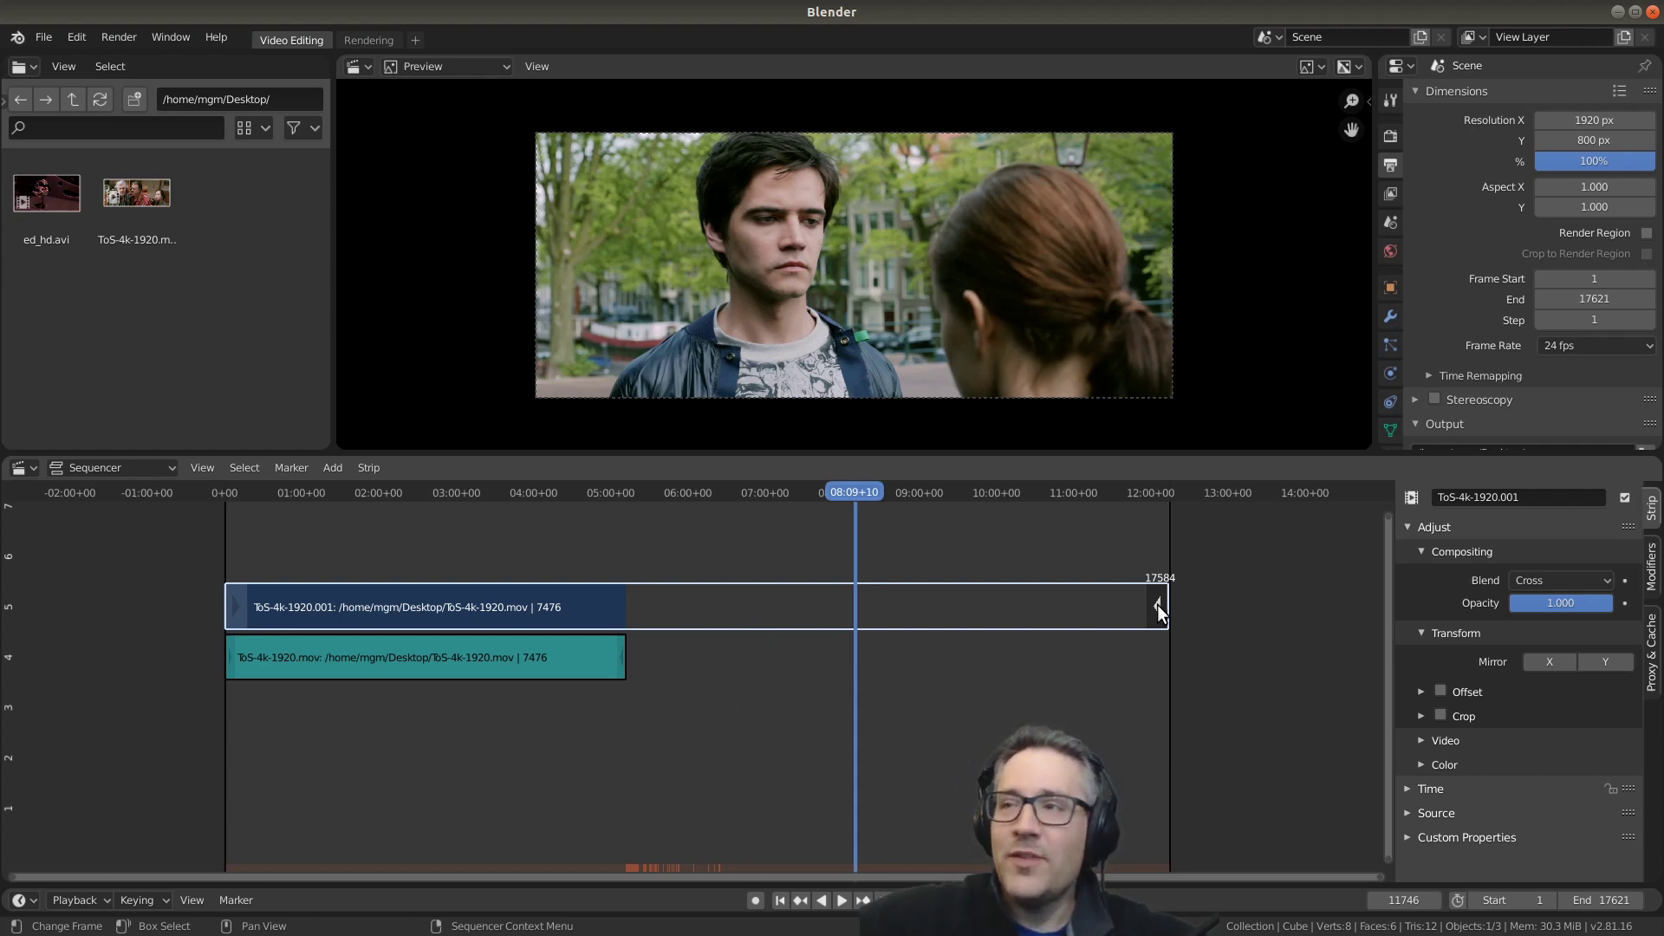
{"action": "left_click_drag", "start_coordinate": [1158, 604], "coordinate": [621, 600]}
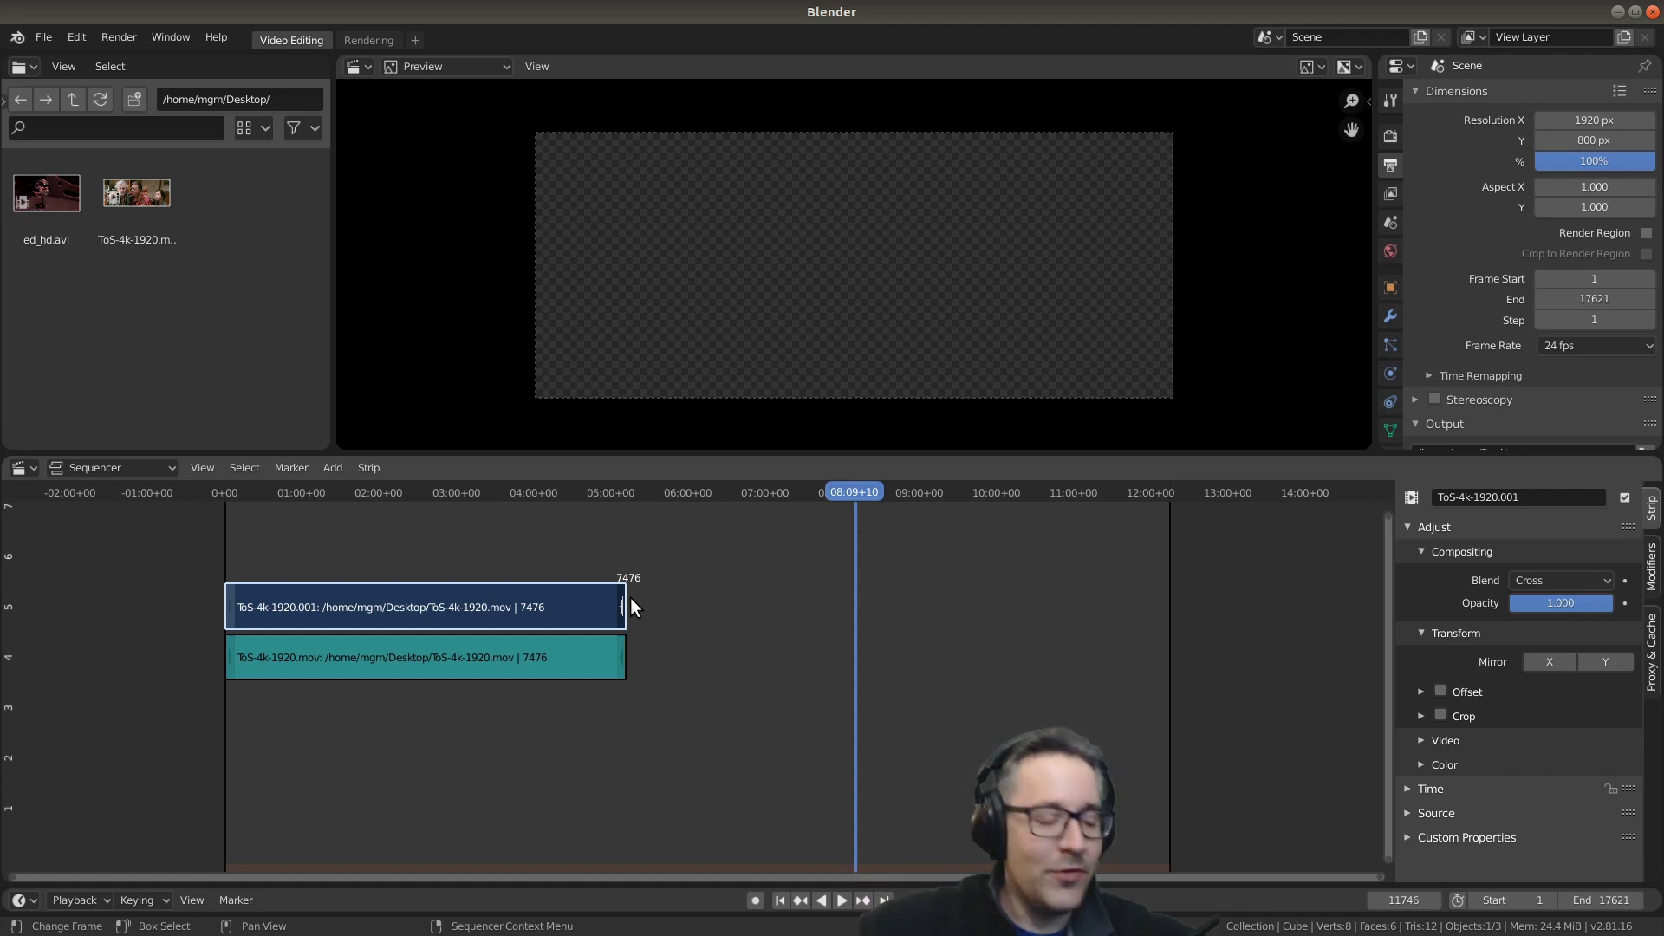
Step: Undo six edits with Ctrl+Z to restore the two uncut 17620-frame strips
{"action": "key", "text": "ctrl+z"}
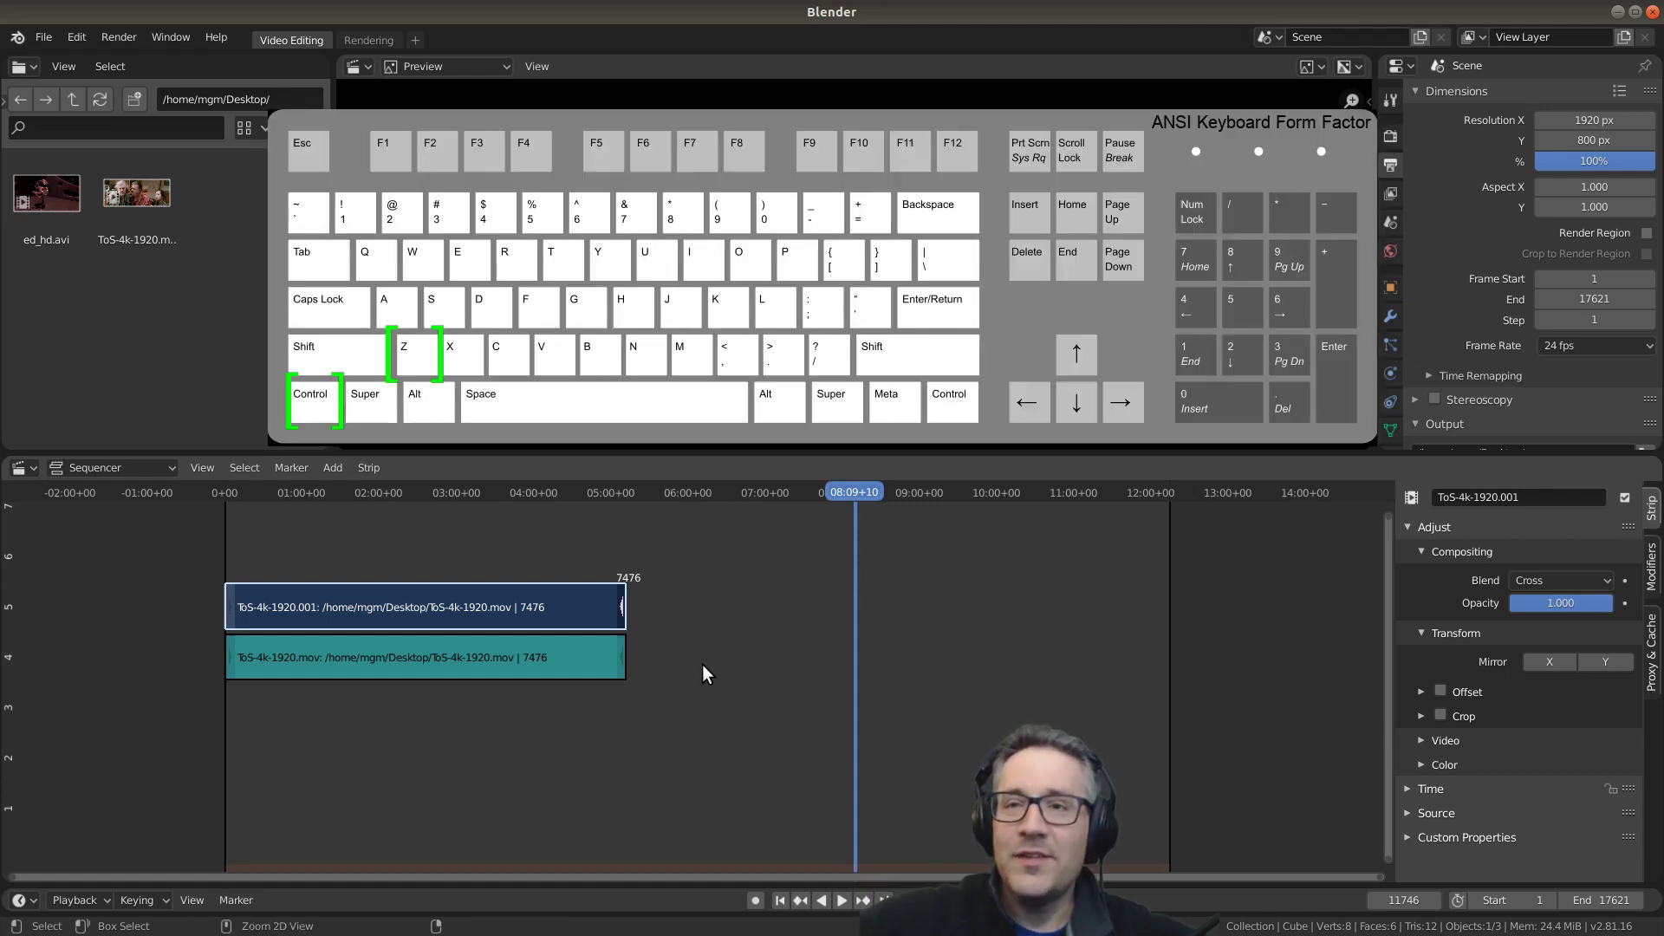
{"action": "key", "text": "ctrl+z"}
{"action": "key", "text": "ctrl+z"}
{"action": "key", "text": "ctrl+z"}
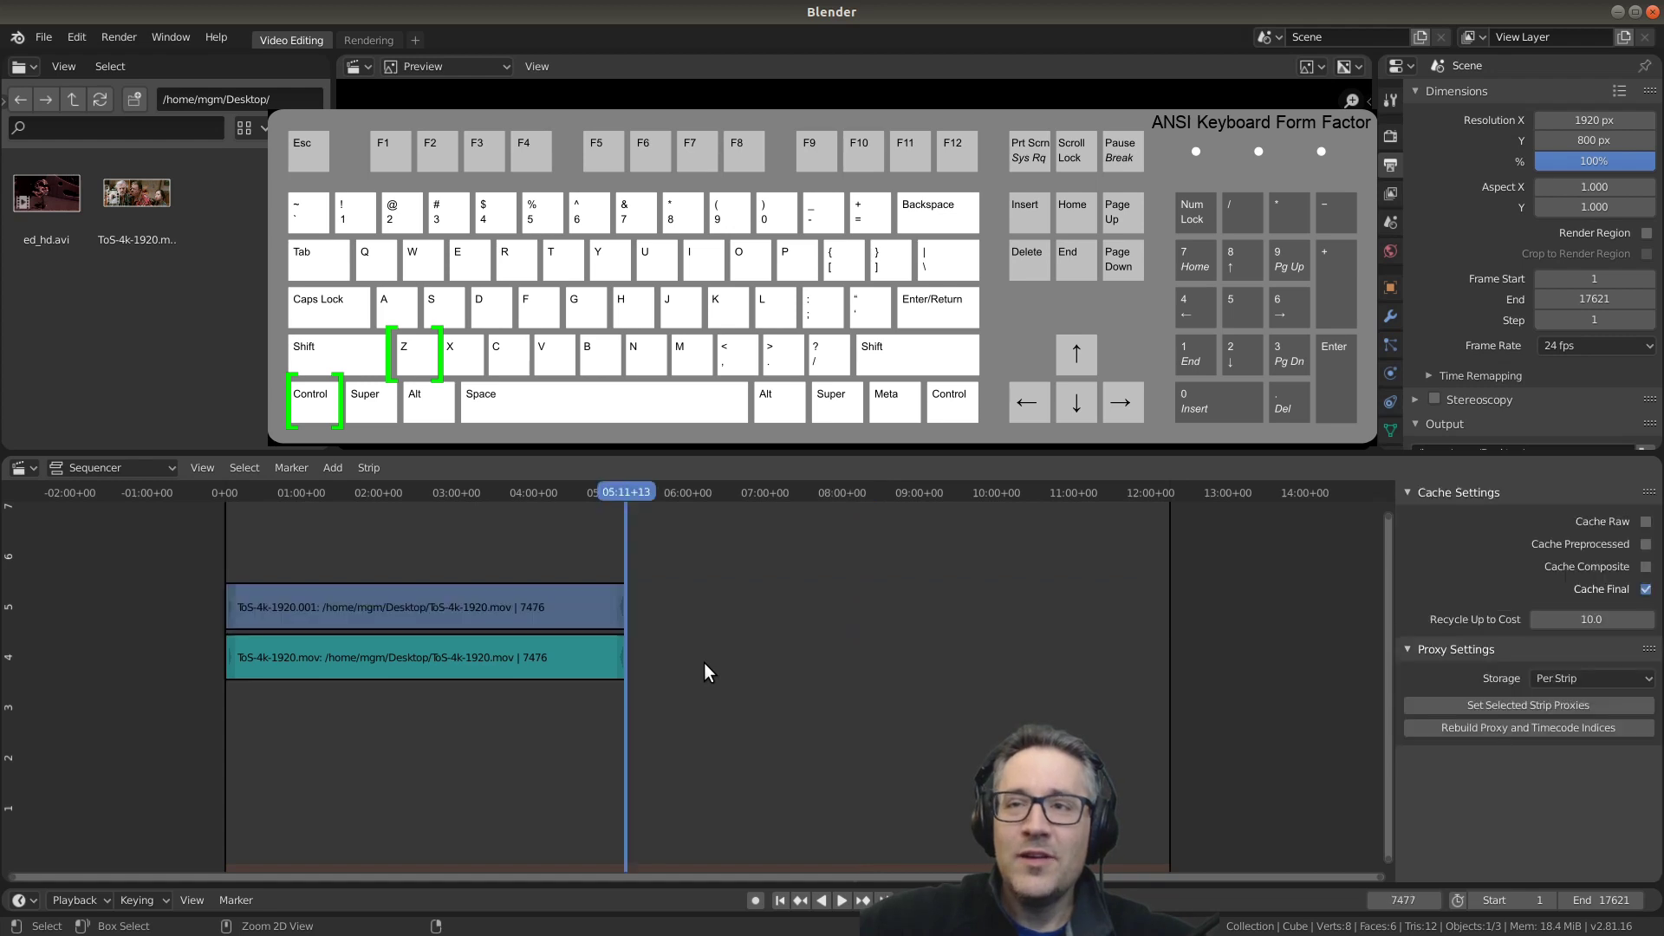
{"action": "key", "text": "ctrl+z"}
{"action": "key", "text": "ctrl+z"}
{"action": "key", "text": "ctrl+z"}
{"action": "key", "text": "ctrl+z"}
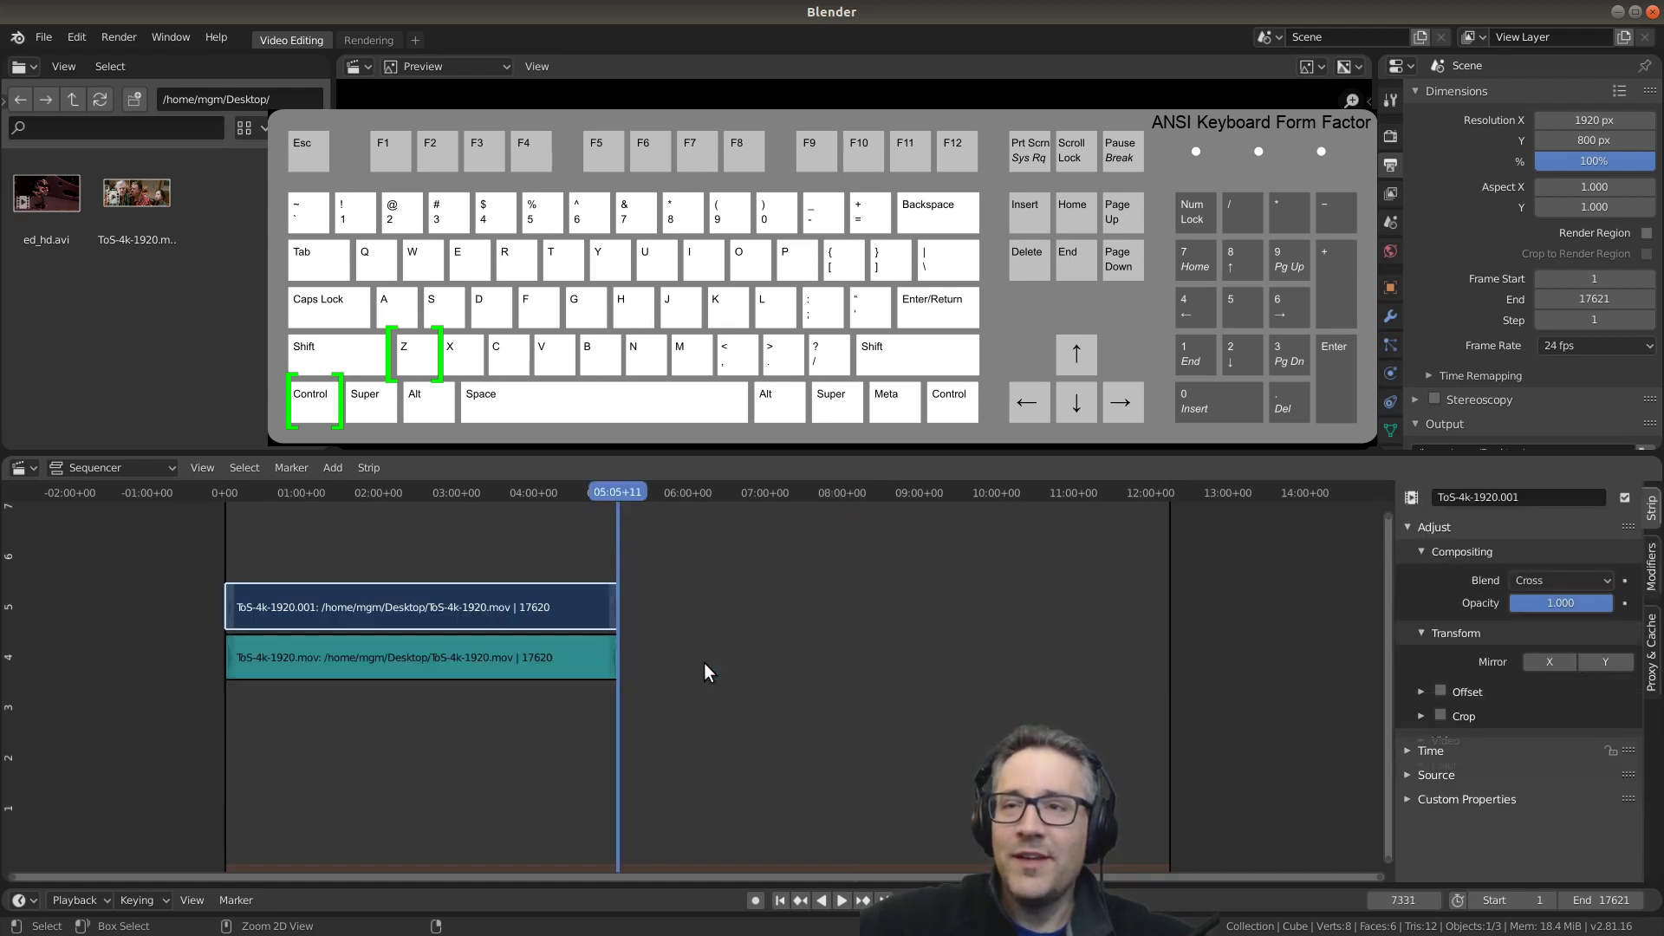
{"action": "key", "text": "ctrl+z"}
{"action": "key", "text": "ctrl+z"}
{"action": "key", "text": "ctrl+z"}
{"action": "key", "text": "ctrl+z"}
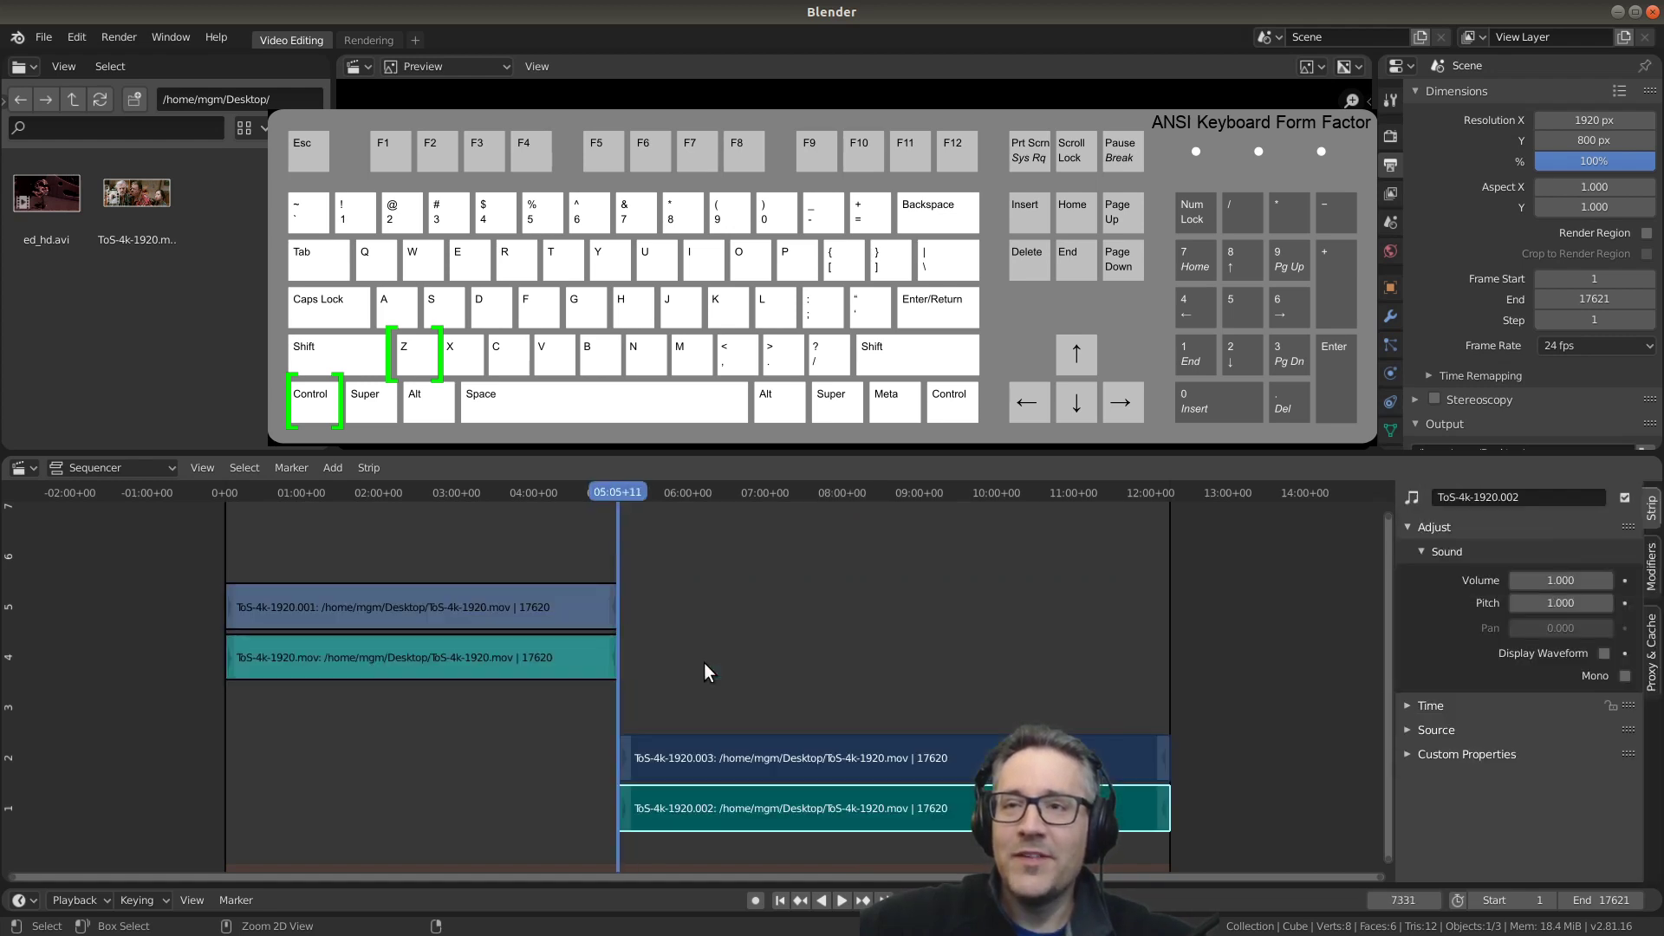
{"action": "key", "text": "ctrl+z"}
{"action": "key", "text": "ctrl+z"}
{"action": "key", "text": "ctrl+z"}
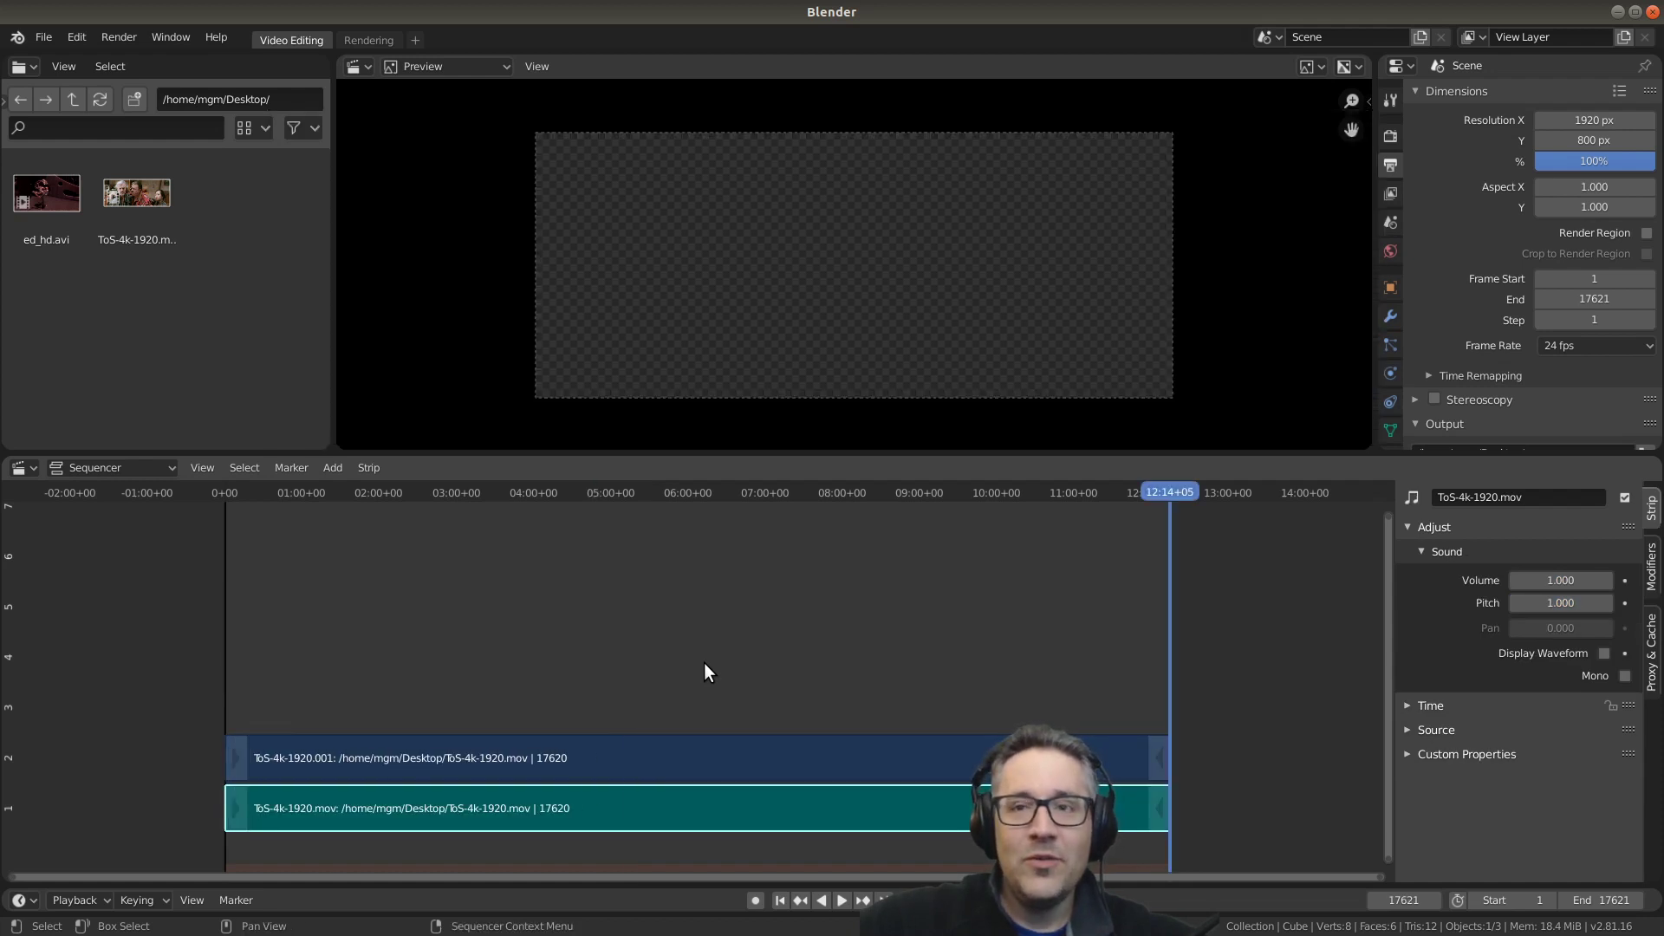
{"action": "key", "text": "ctrl+z"}
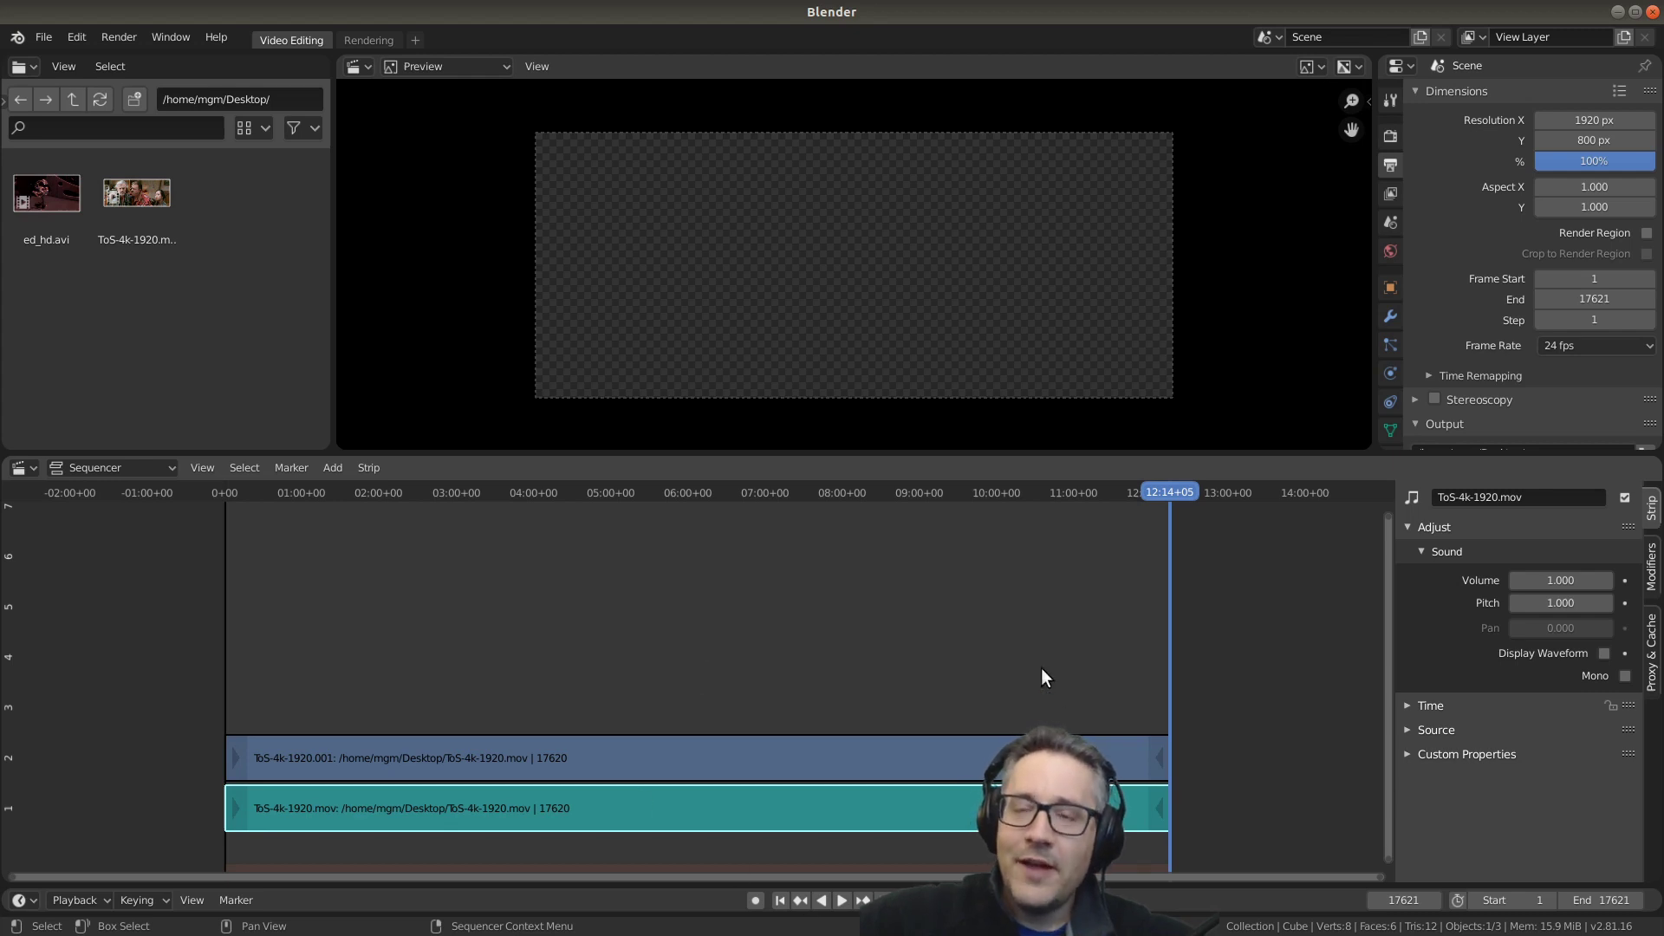
Step: Frame both full-length strips using Home and wheel zoom, leaving only the channel 2 strip selected
{"action": "key", "text": "Home"}
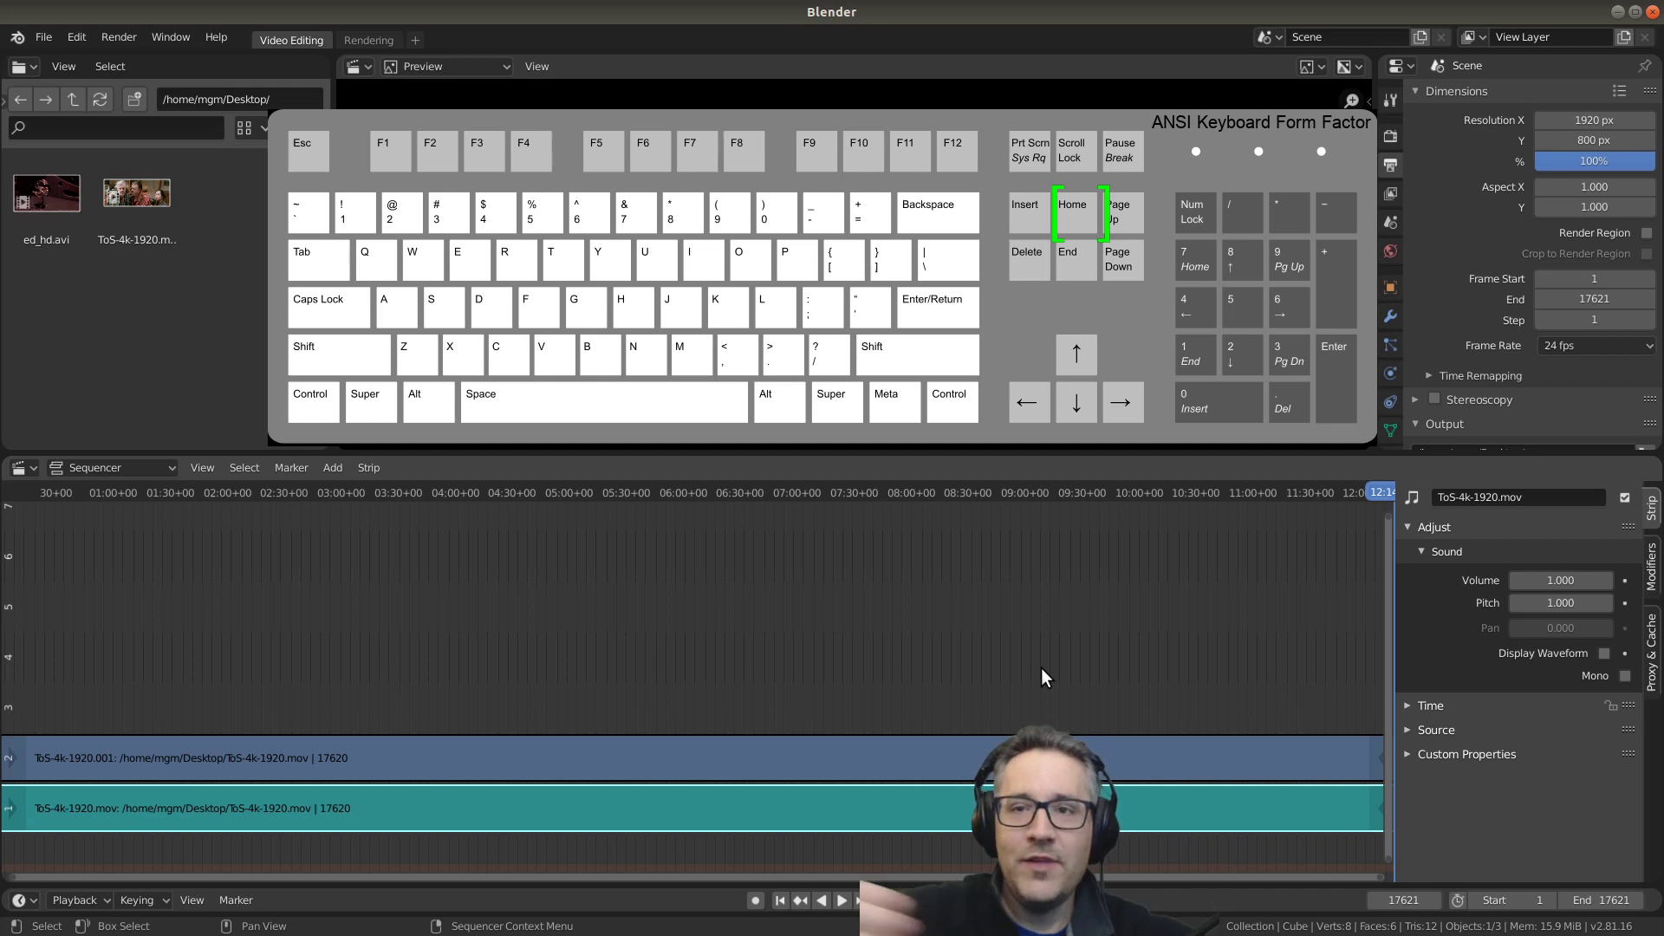
{"action": "left_click", "coordinate": [932, 668]}
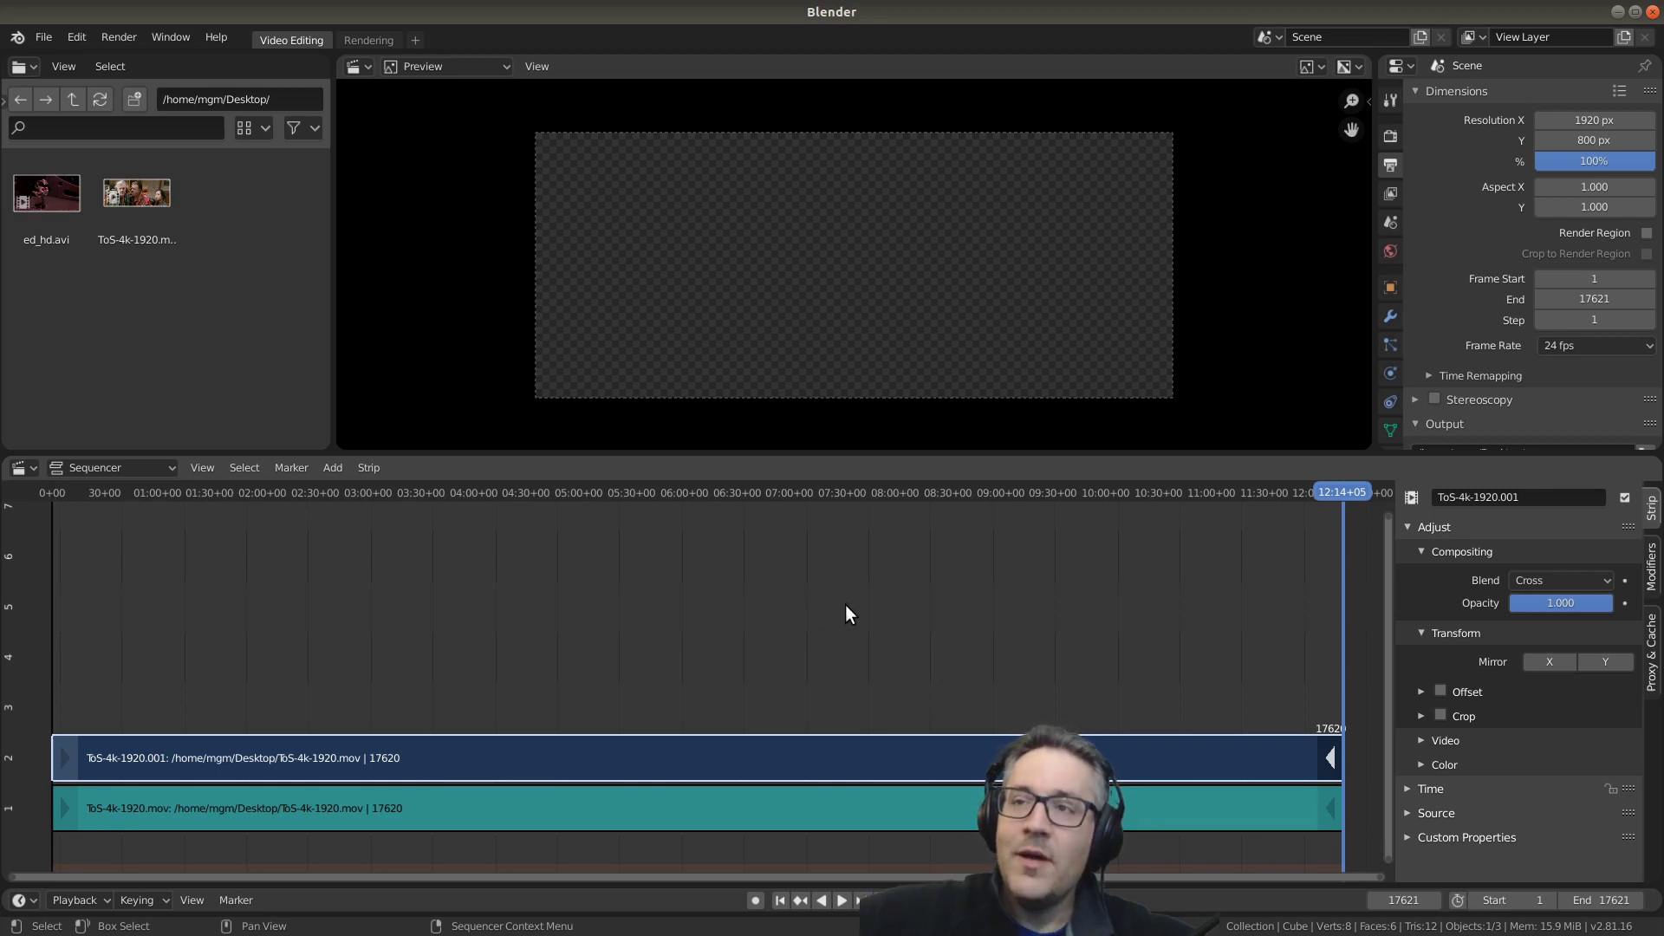
{"action": "scroll", "coordinate": [846, 605], "scroll_direction": "down", "scroll_amount": 3}
{"action": "key", "text": "Home"}
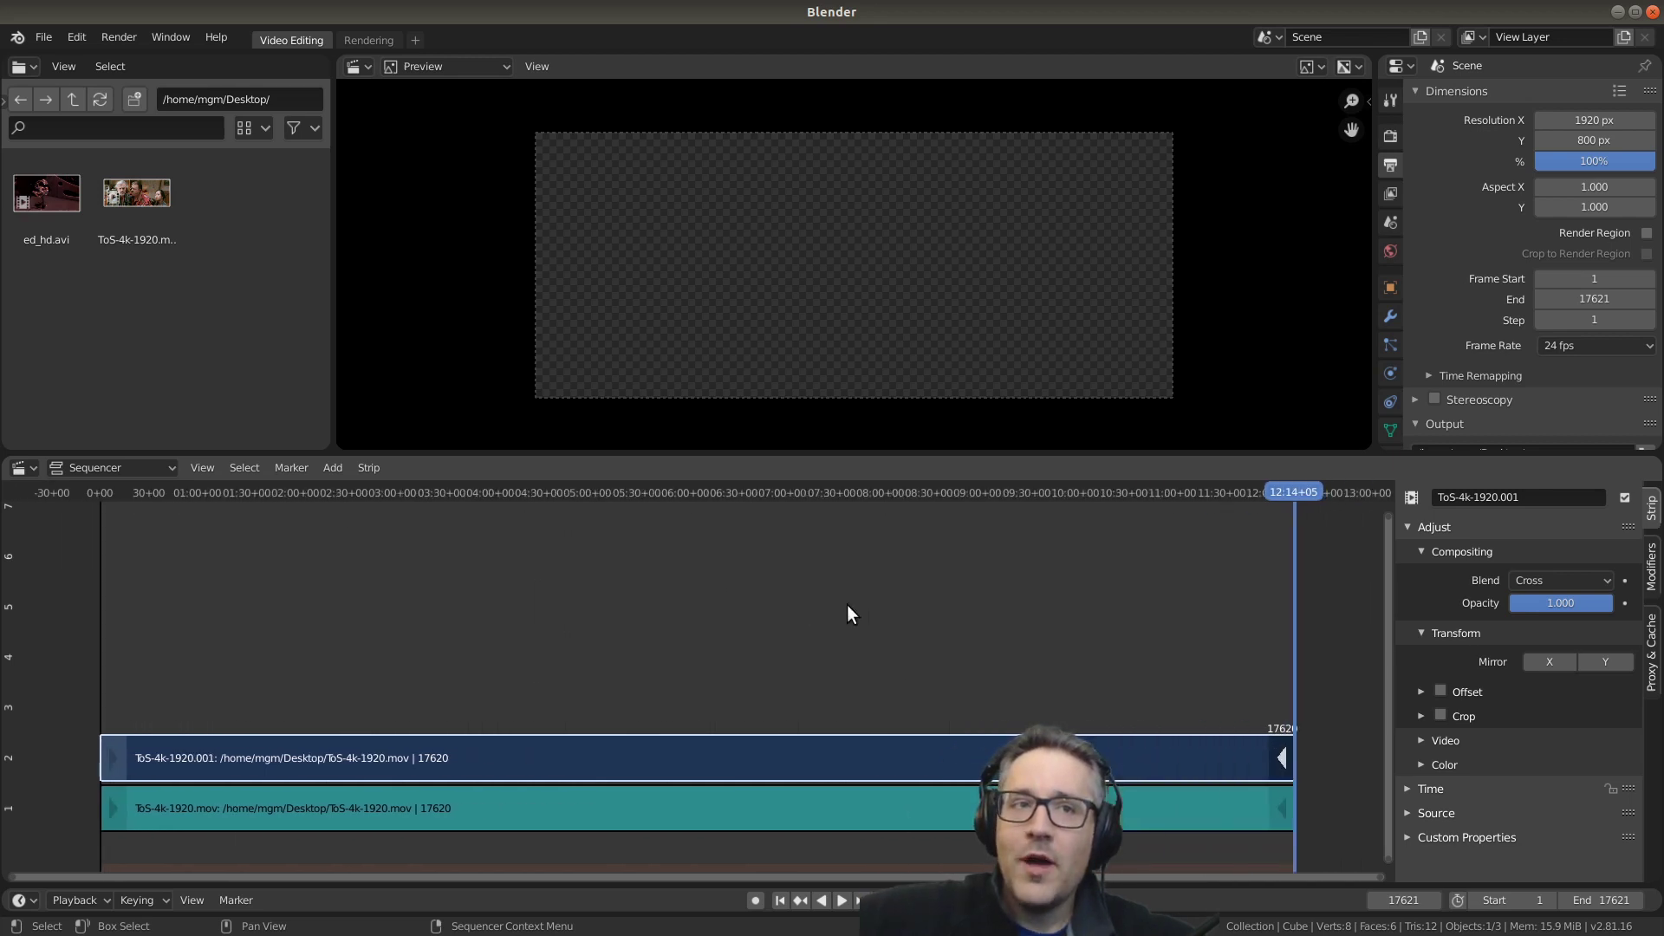
{"action": "scroll", "coordinate": [845, 605], "scroll_direction": "down", "scroll_amount": 3}
{"action": "scroll", "coordinate": [846, 605], "scroll_direction": "up", "scroll_amount": 2}
{"action": "key", "text": "Home"}
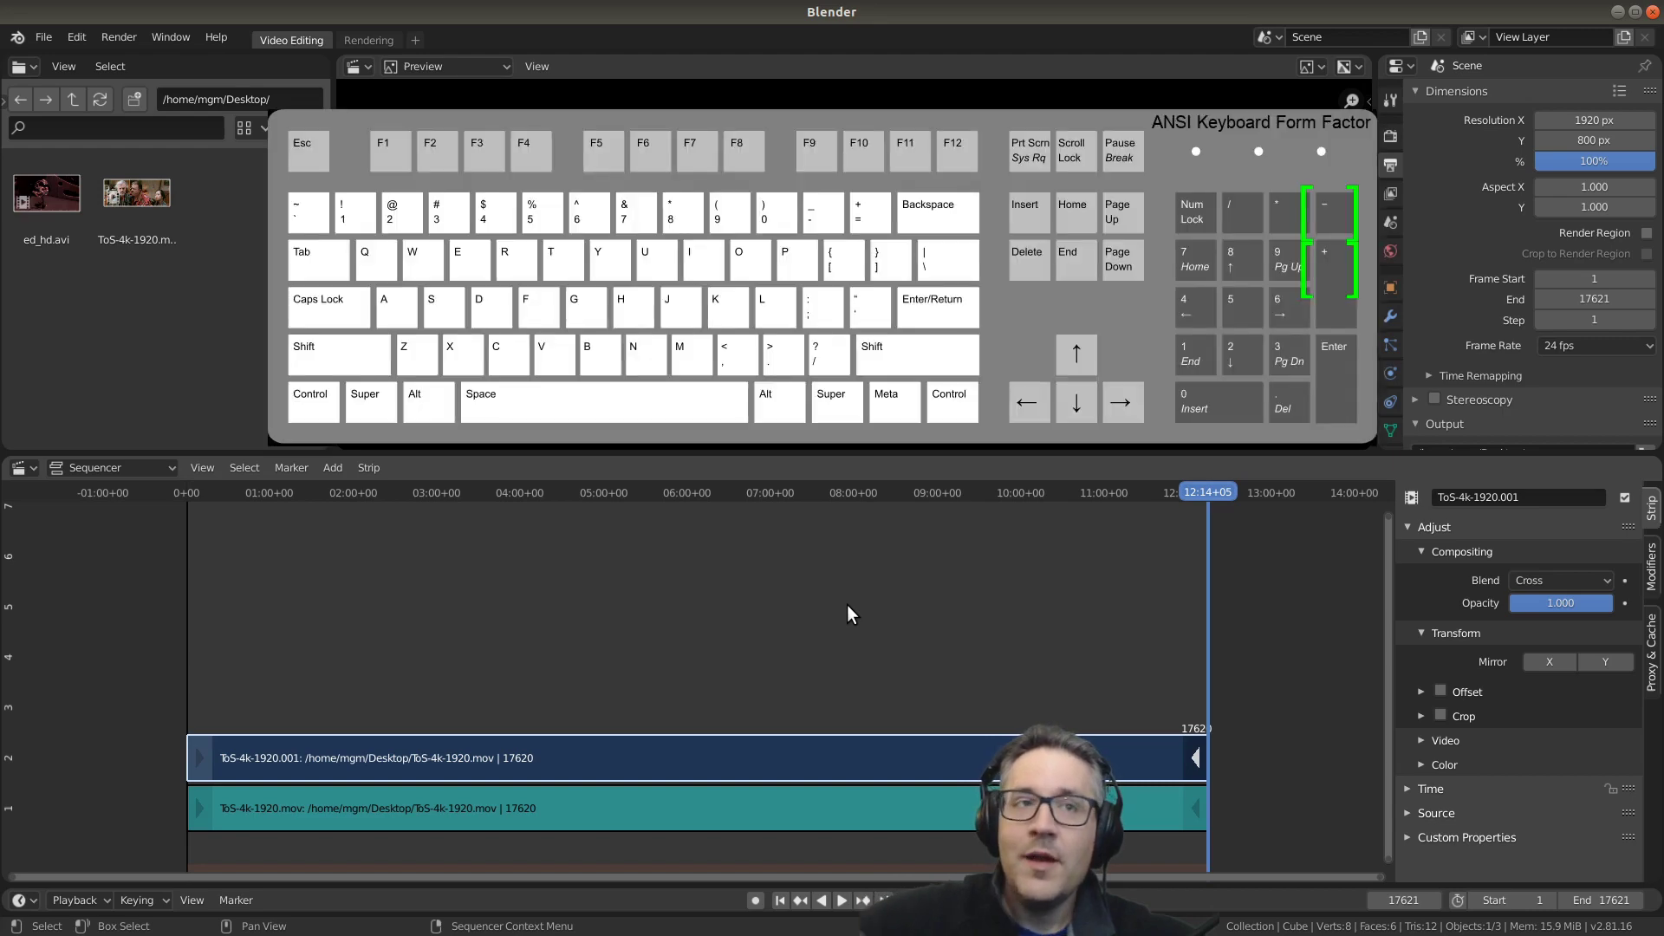
{"action": "scroll", "coordinate": [846, 605], "scroll_direction": "down", "scroll_amount": 1}
{"action": "key", "text": "Home"}
{"action": "scroll", "coordinate": [846, 605], "scroll_direction": "down", "scroll_amount": 1}
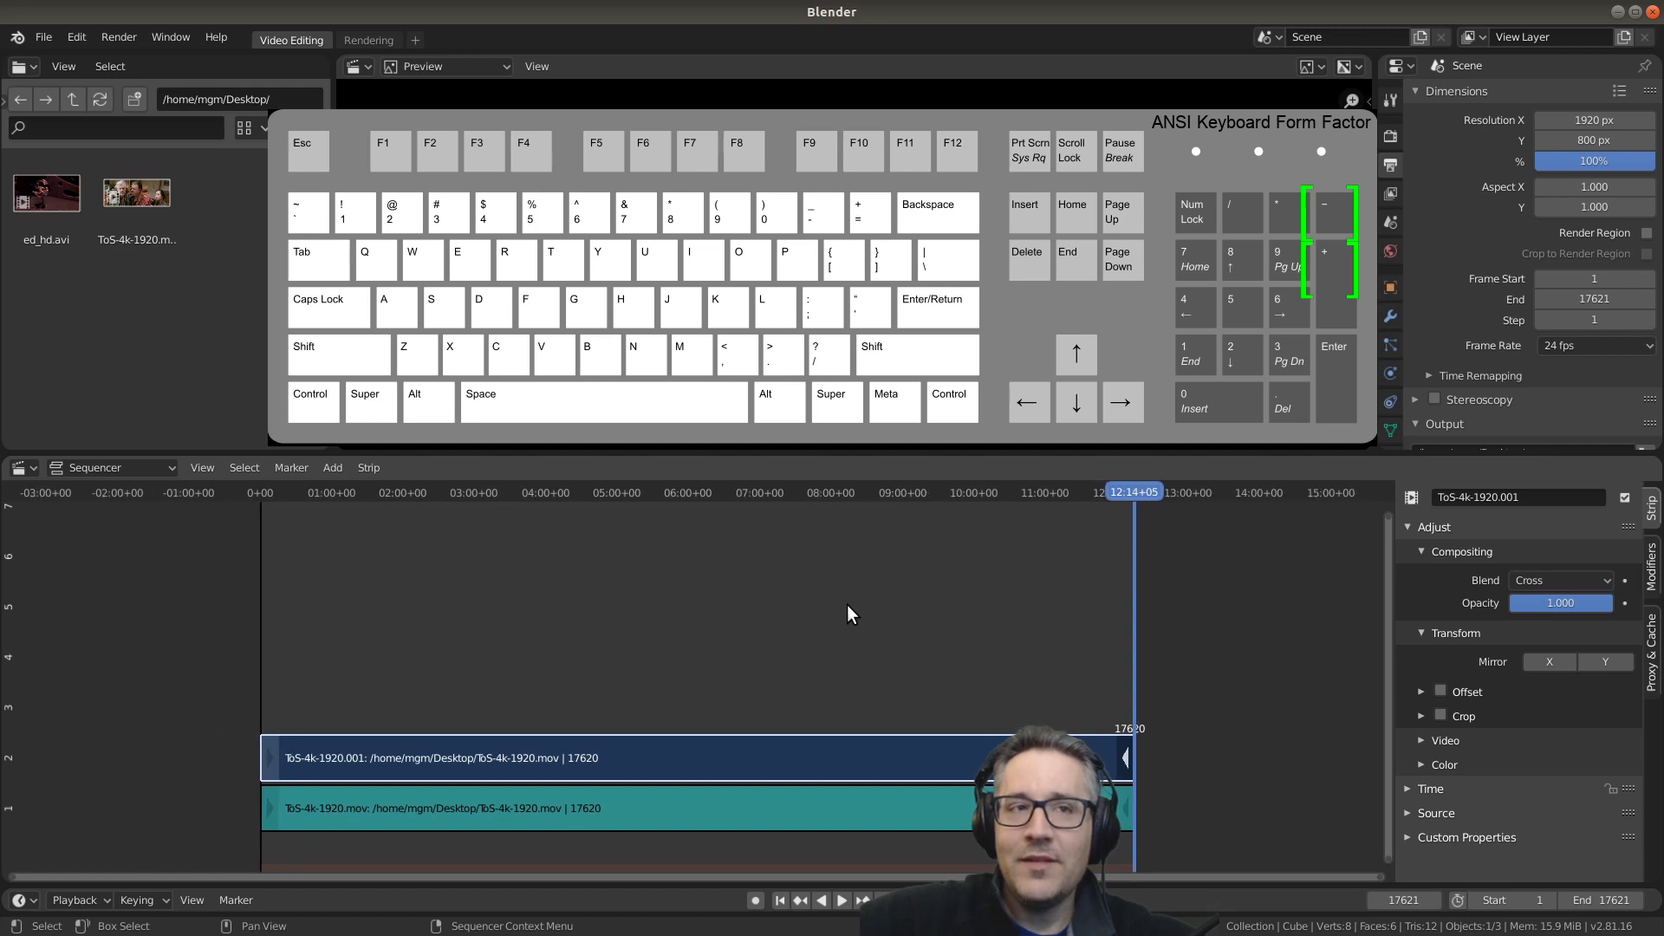
{"action": "scroll", "coordinate": [846, 605], "scroll_direction": "up", "scroll_amount": 3}
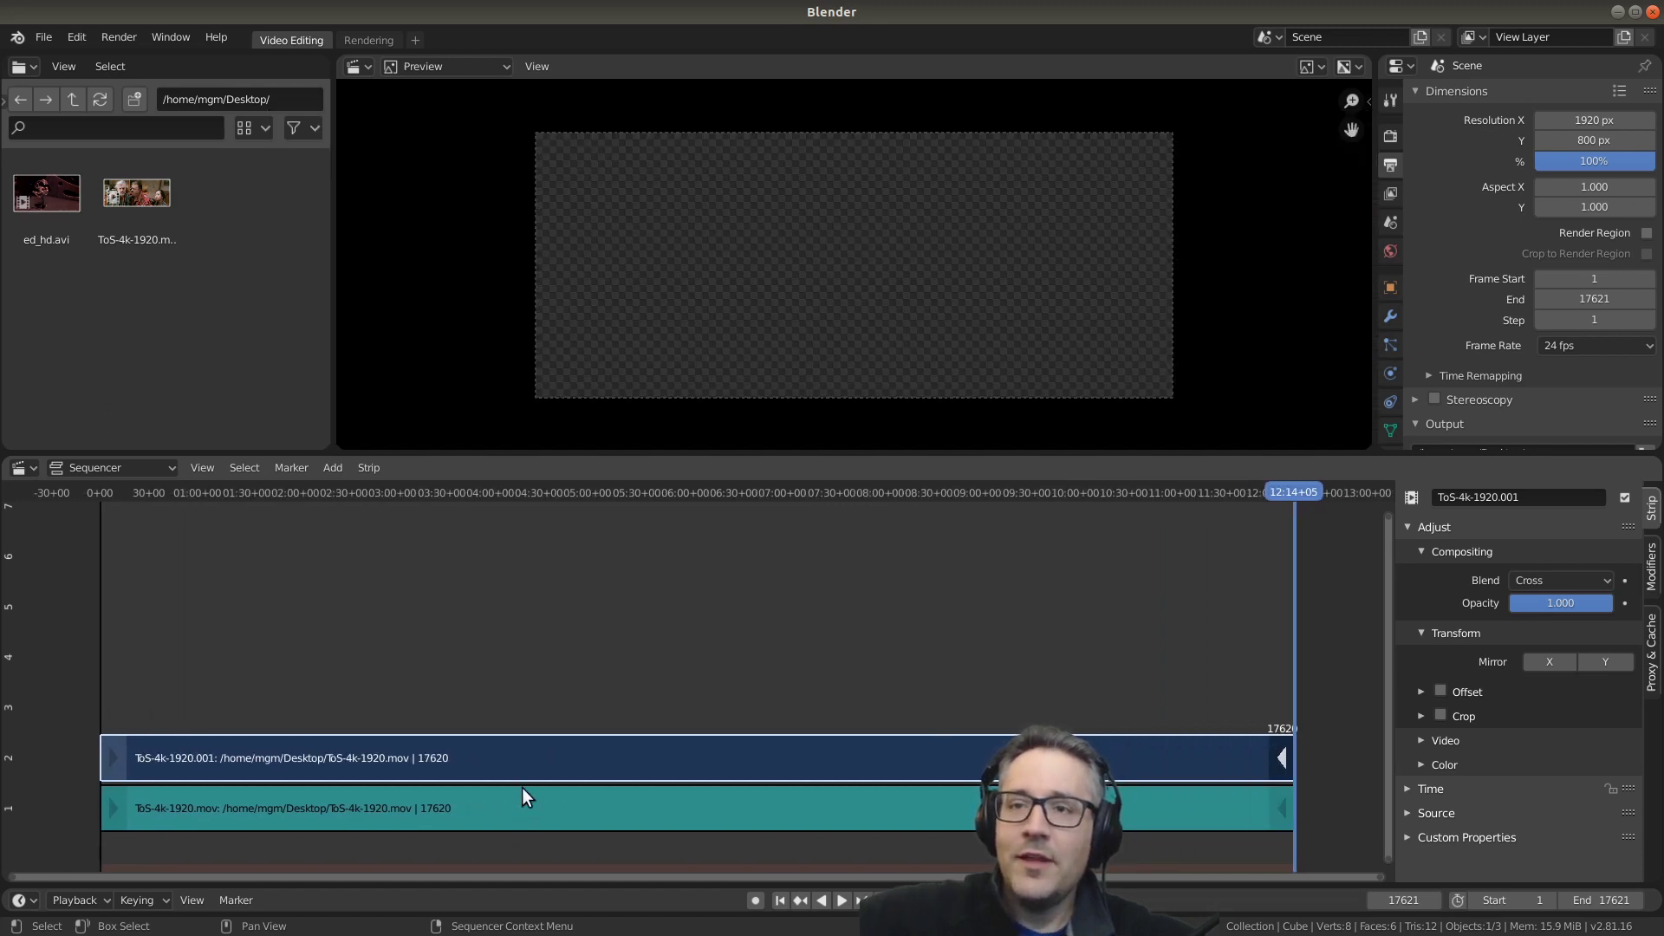
{"action": "left_click", "coordinate": [522, 787]}
{"action": "left_click", "coordinate": [523, 777]}
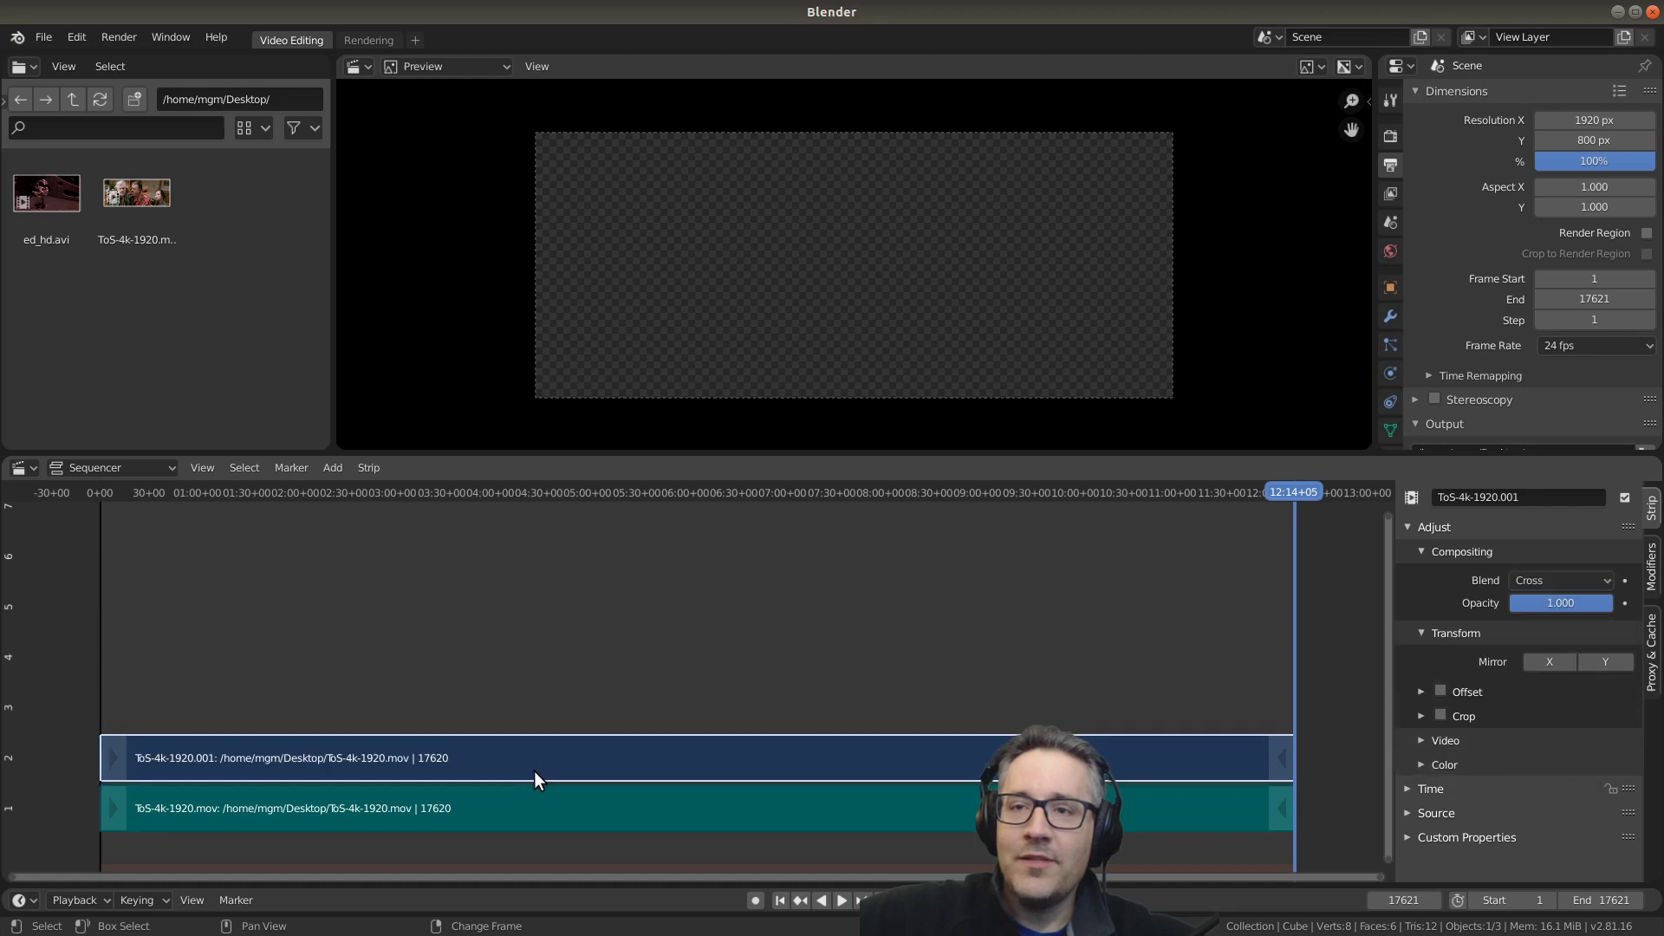
Step: Split both stacked strips at 05:05+00 and select the pieces right of the playhead
{"action": "left_click", "coordinate": [596, 493]}
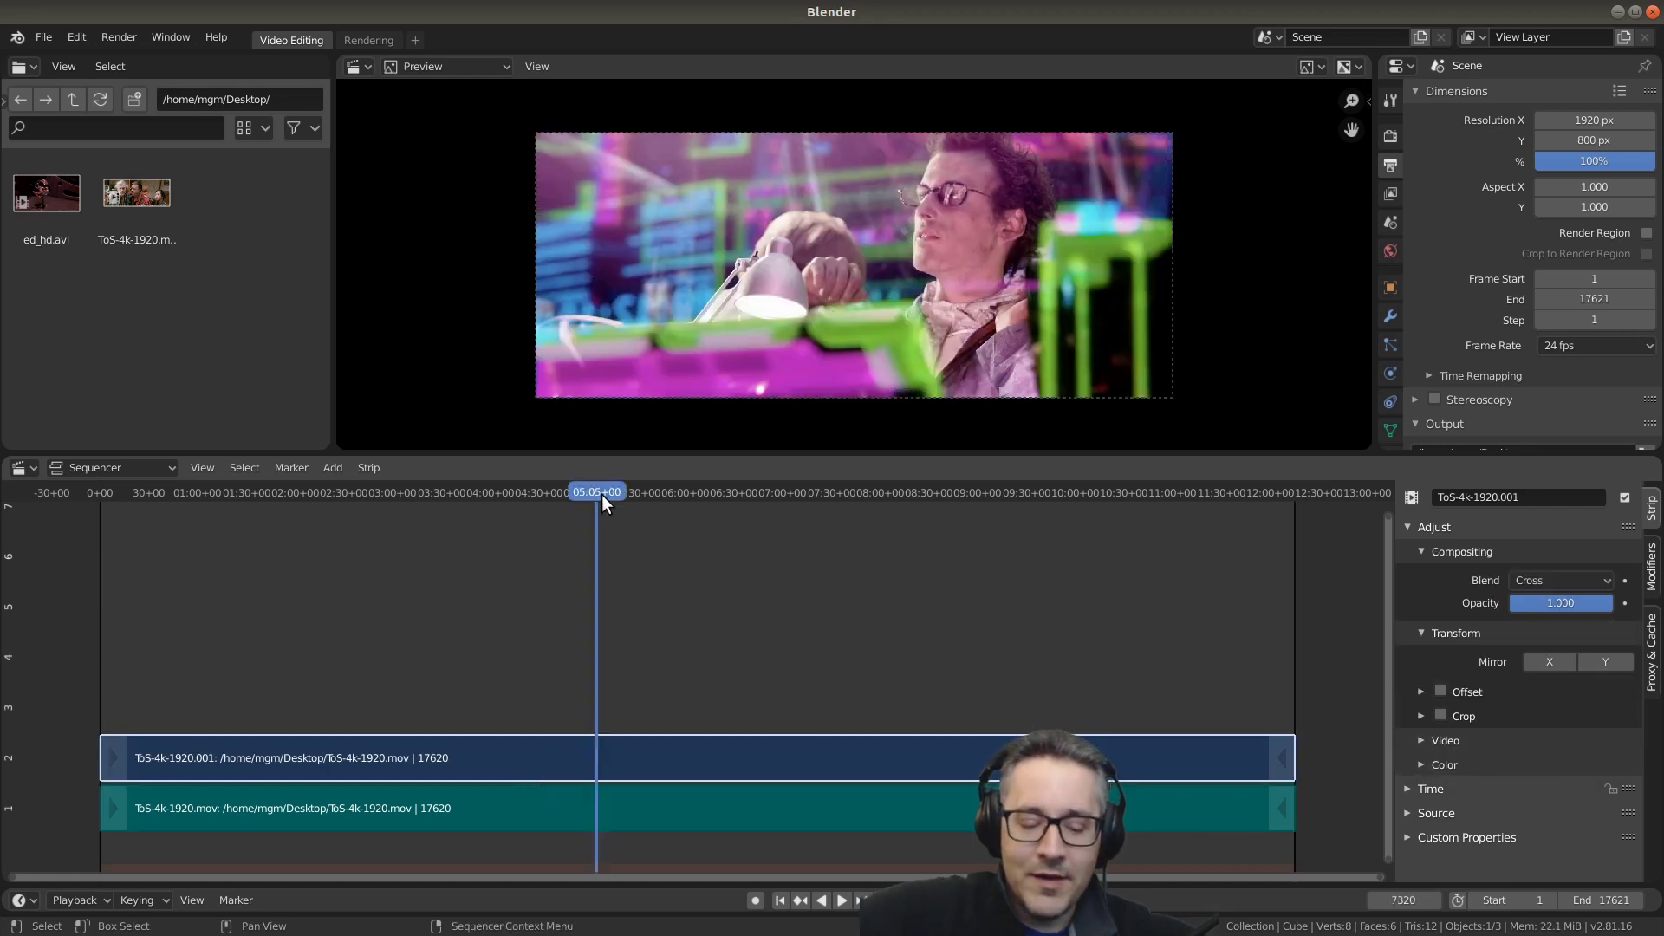
{"action": "key", "text": "k"}
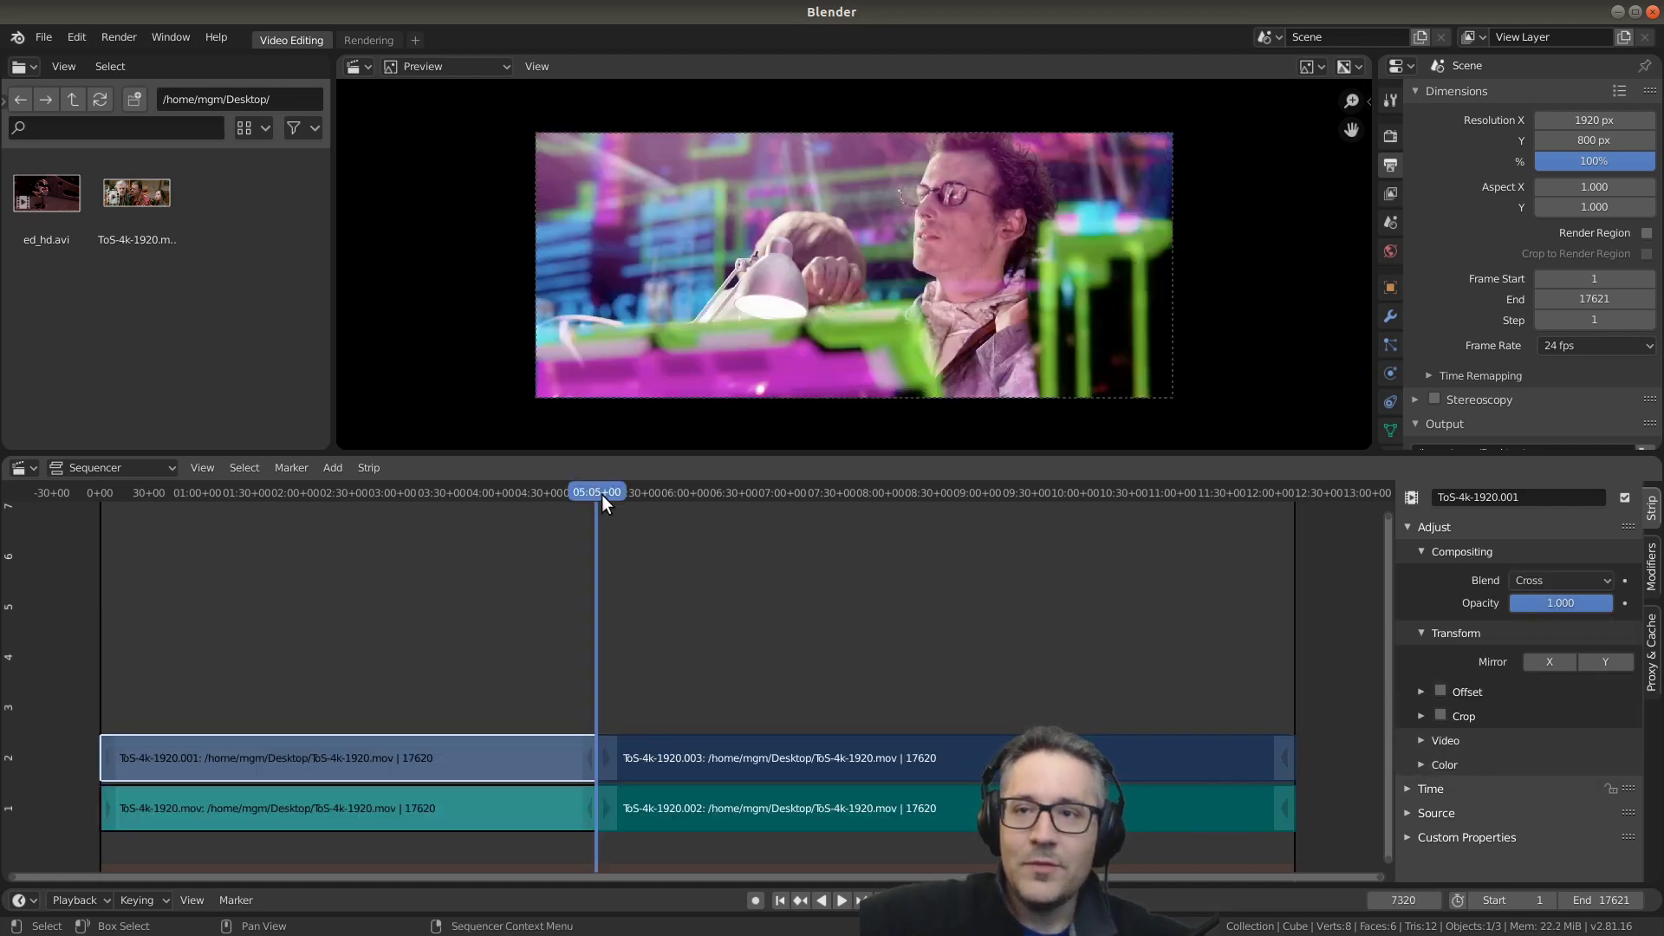
{"action": "key", "text": "bracketright"}
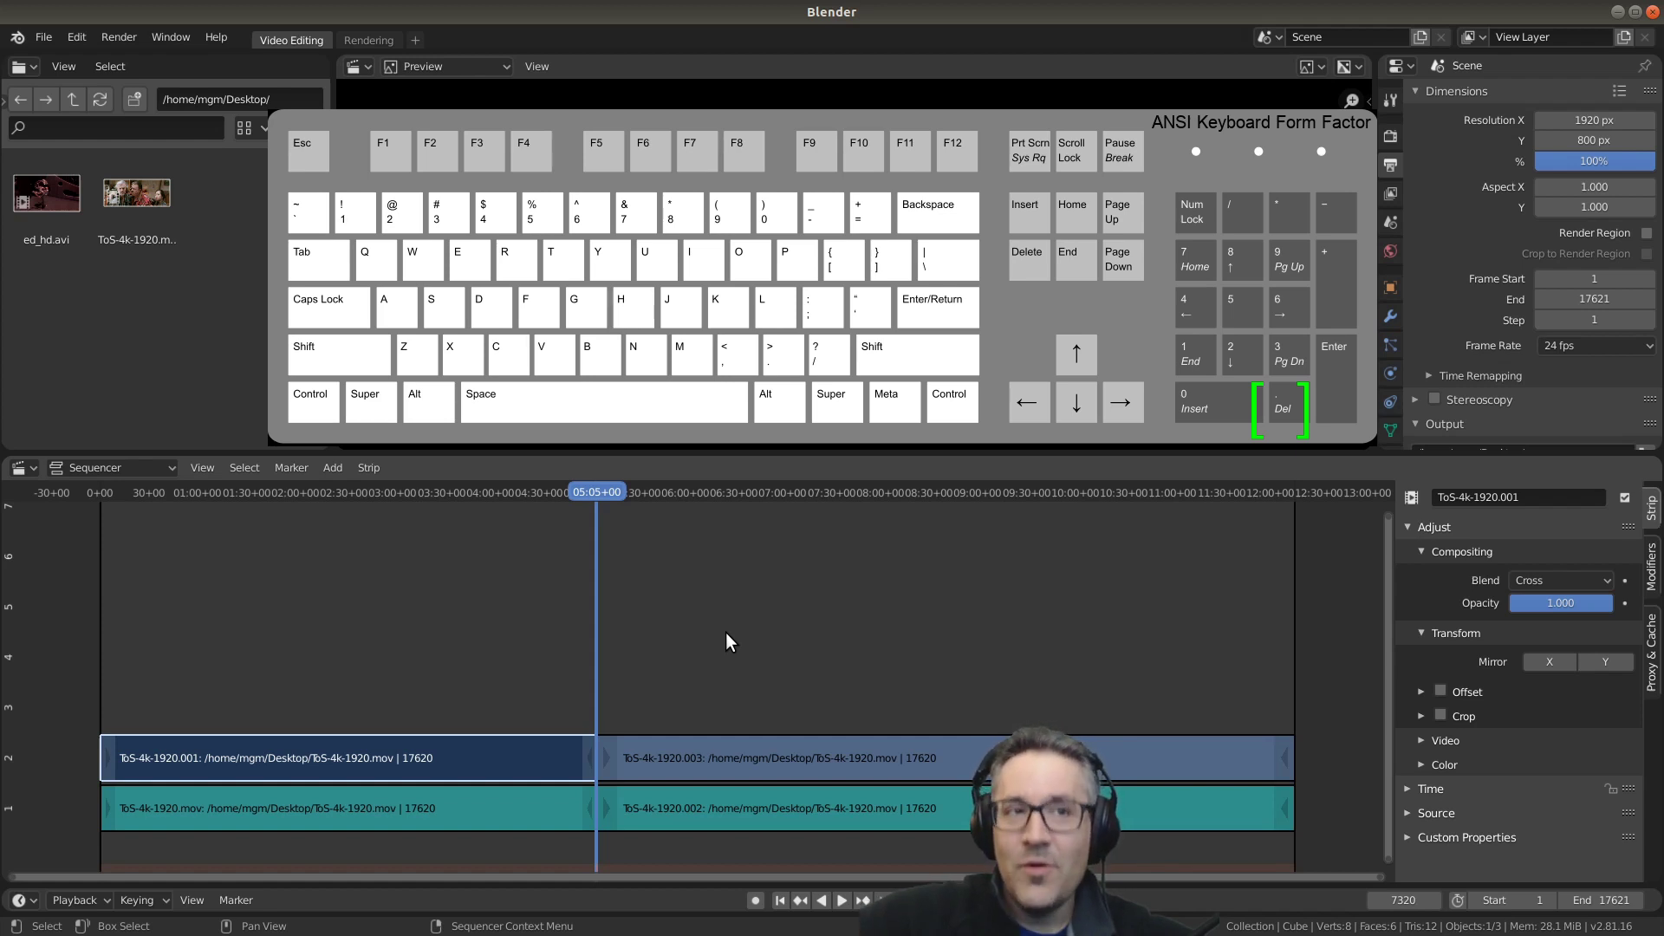
Step: Fit the view to strip .001, select strip .003, view all strips, then refit to ToS-4k-1920.001
{"action": "key", "text": "KP_Decimal"}
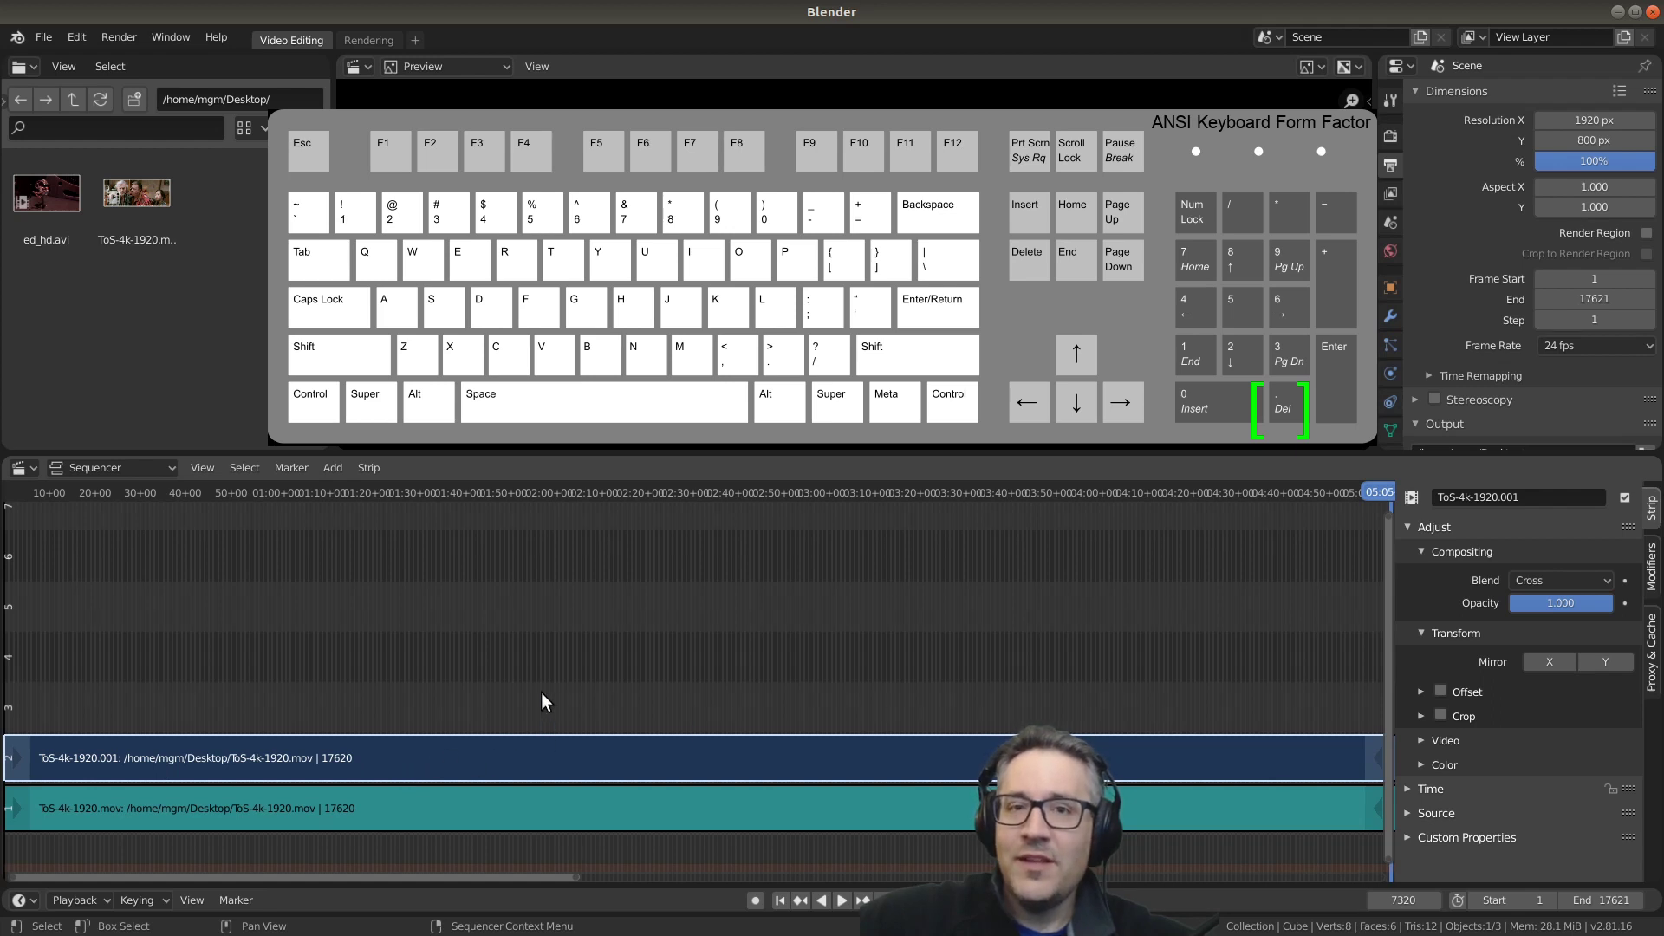
{"action": "scroll", "coordinate": [532, 681], "scroll_direction": "down", "scroll_amount": 4}
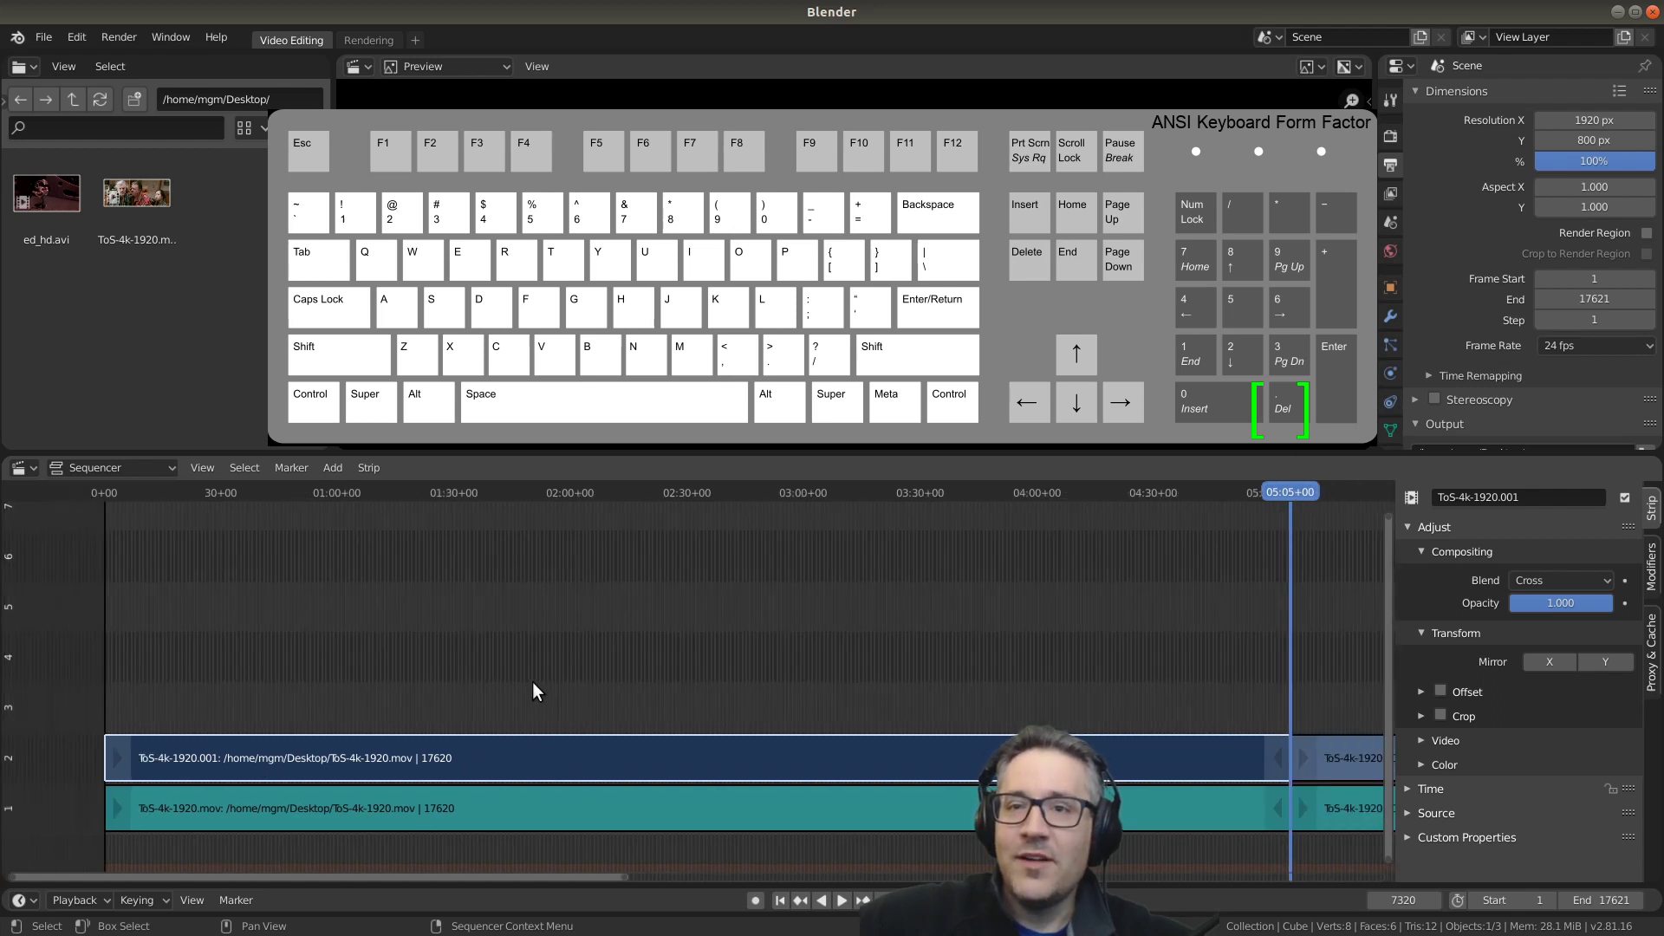
{"action": "left_click", "coordinate": [1269, 761]}
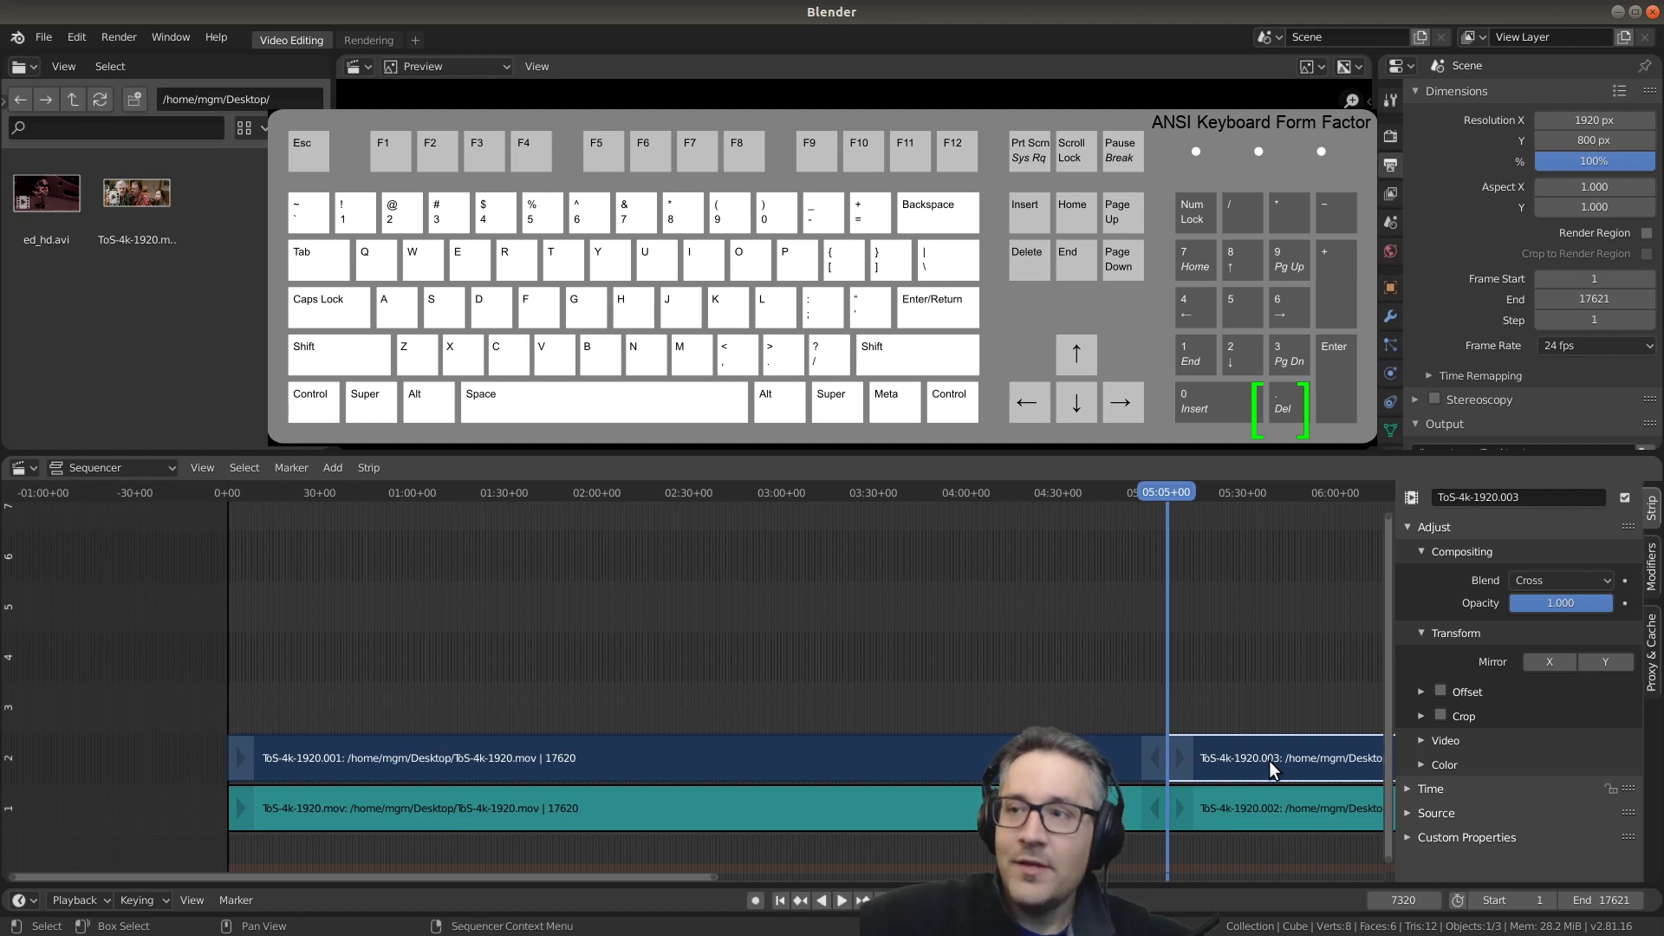
{"action": "key", "text": "Home"}
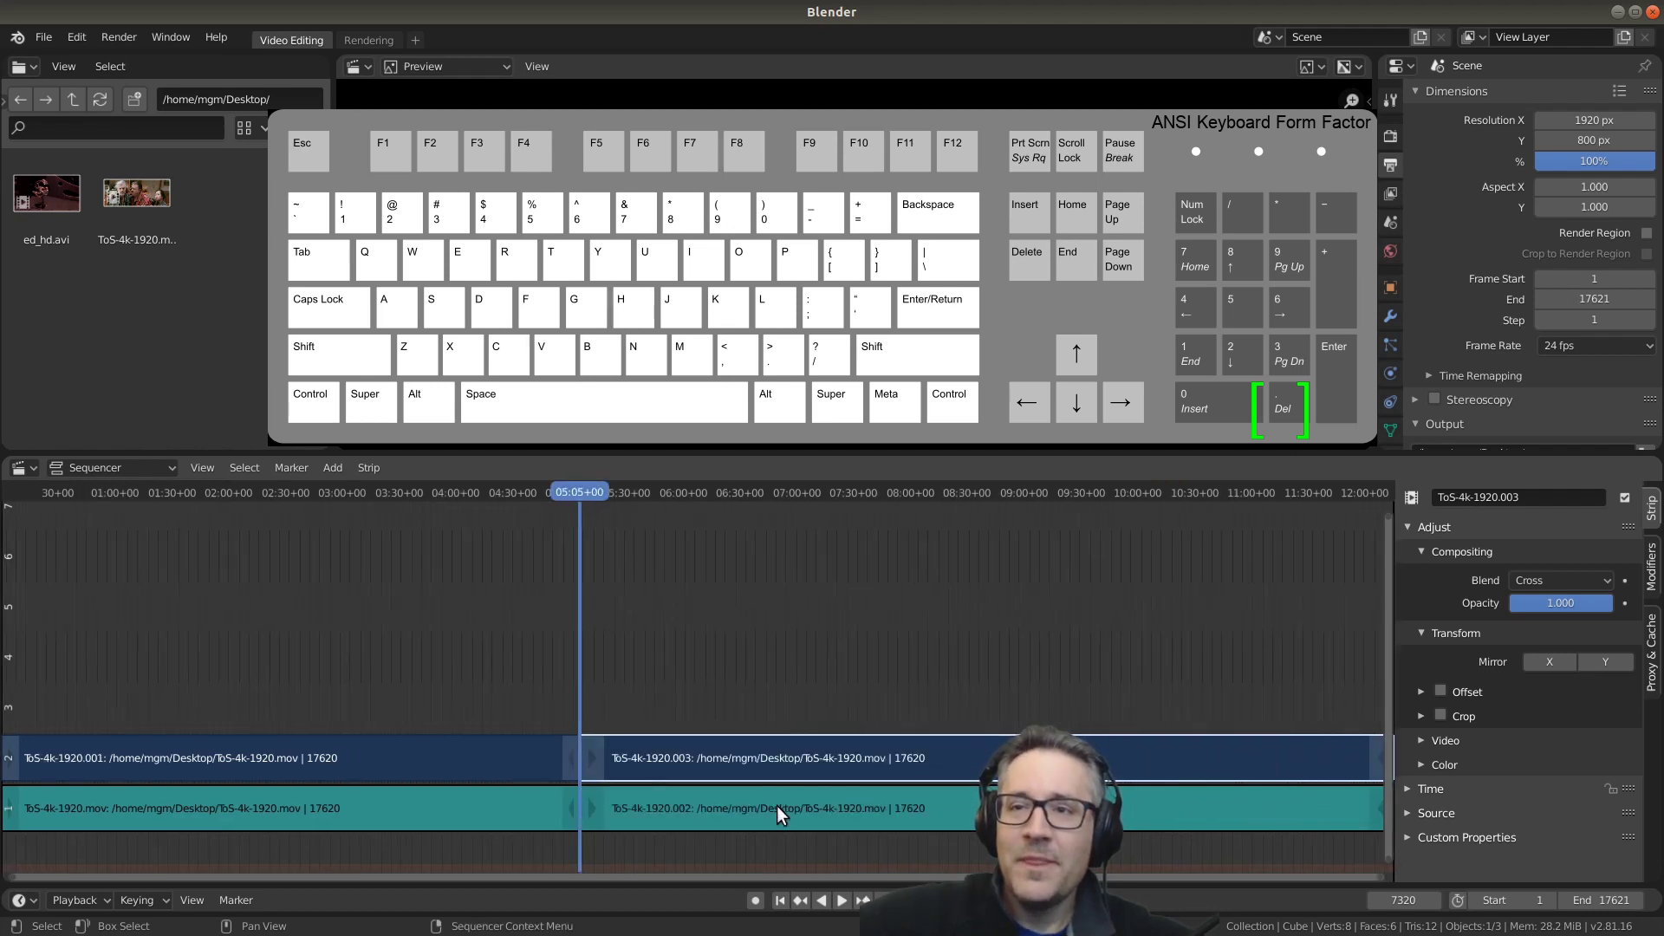
{"action": "left_click", "coordinate": [442, 774]}
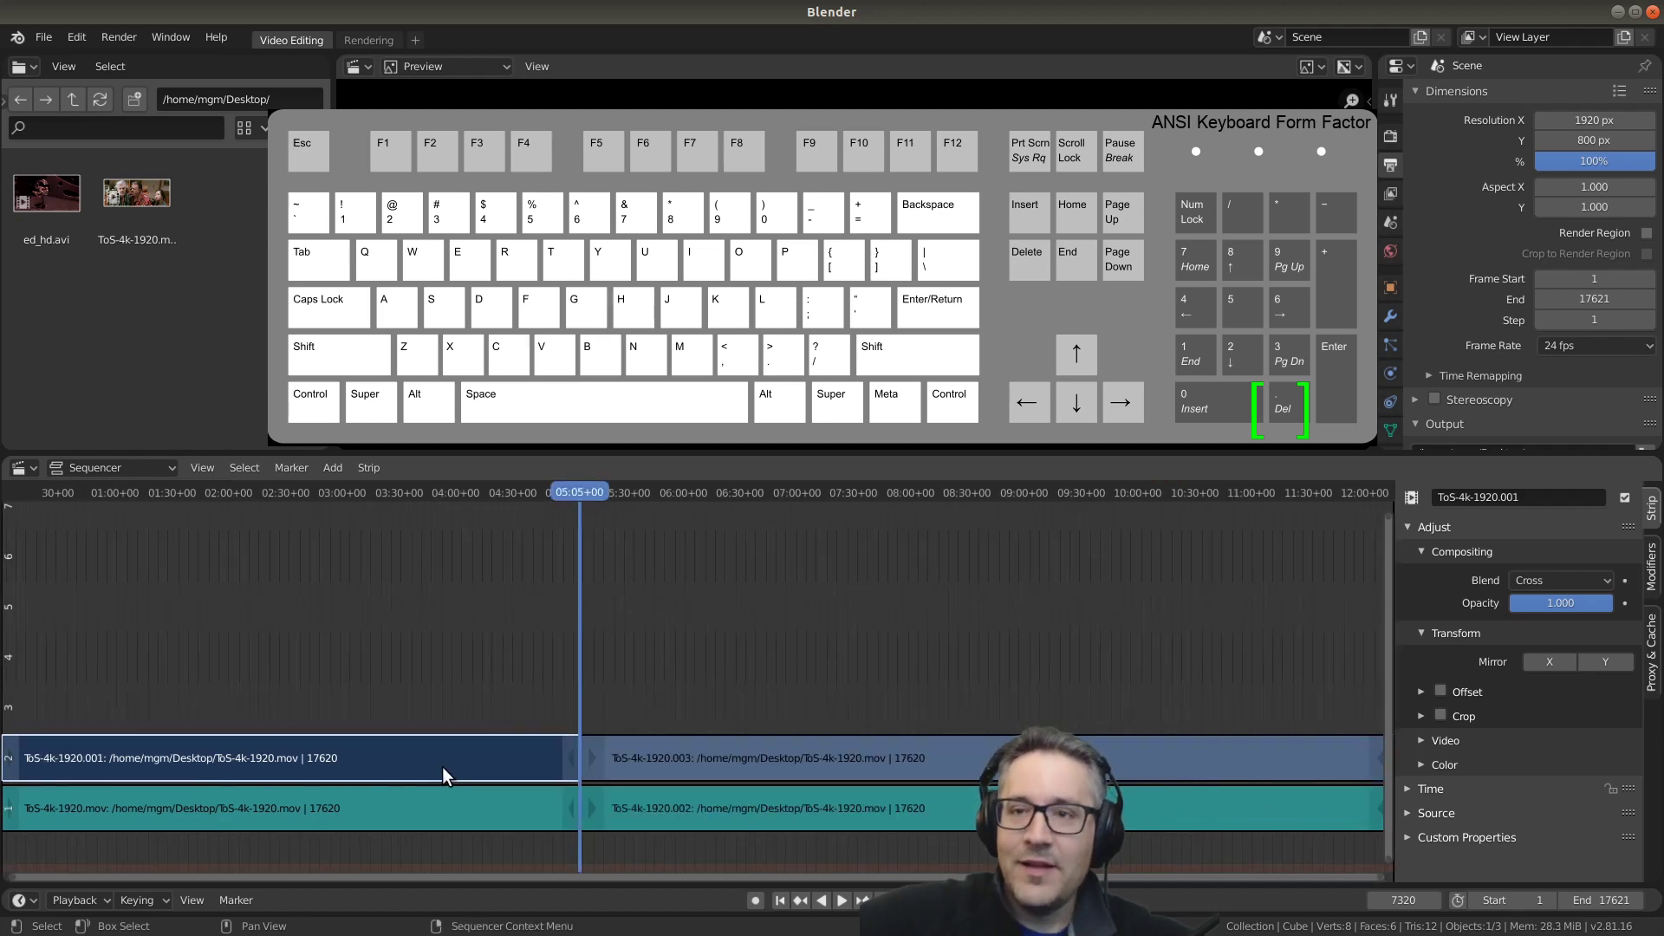
{"action": "key", "text": "KP_Decimal"}
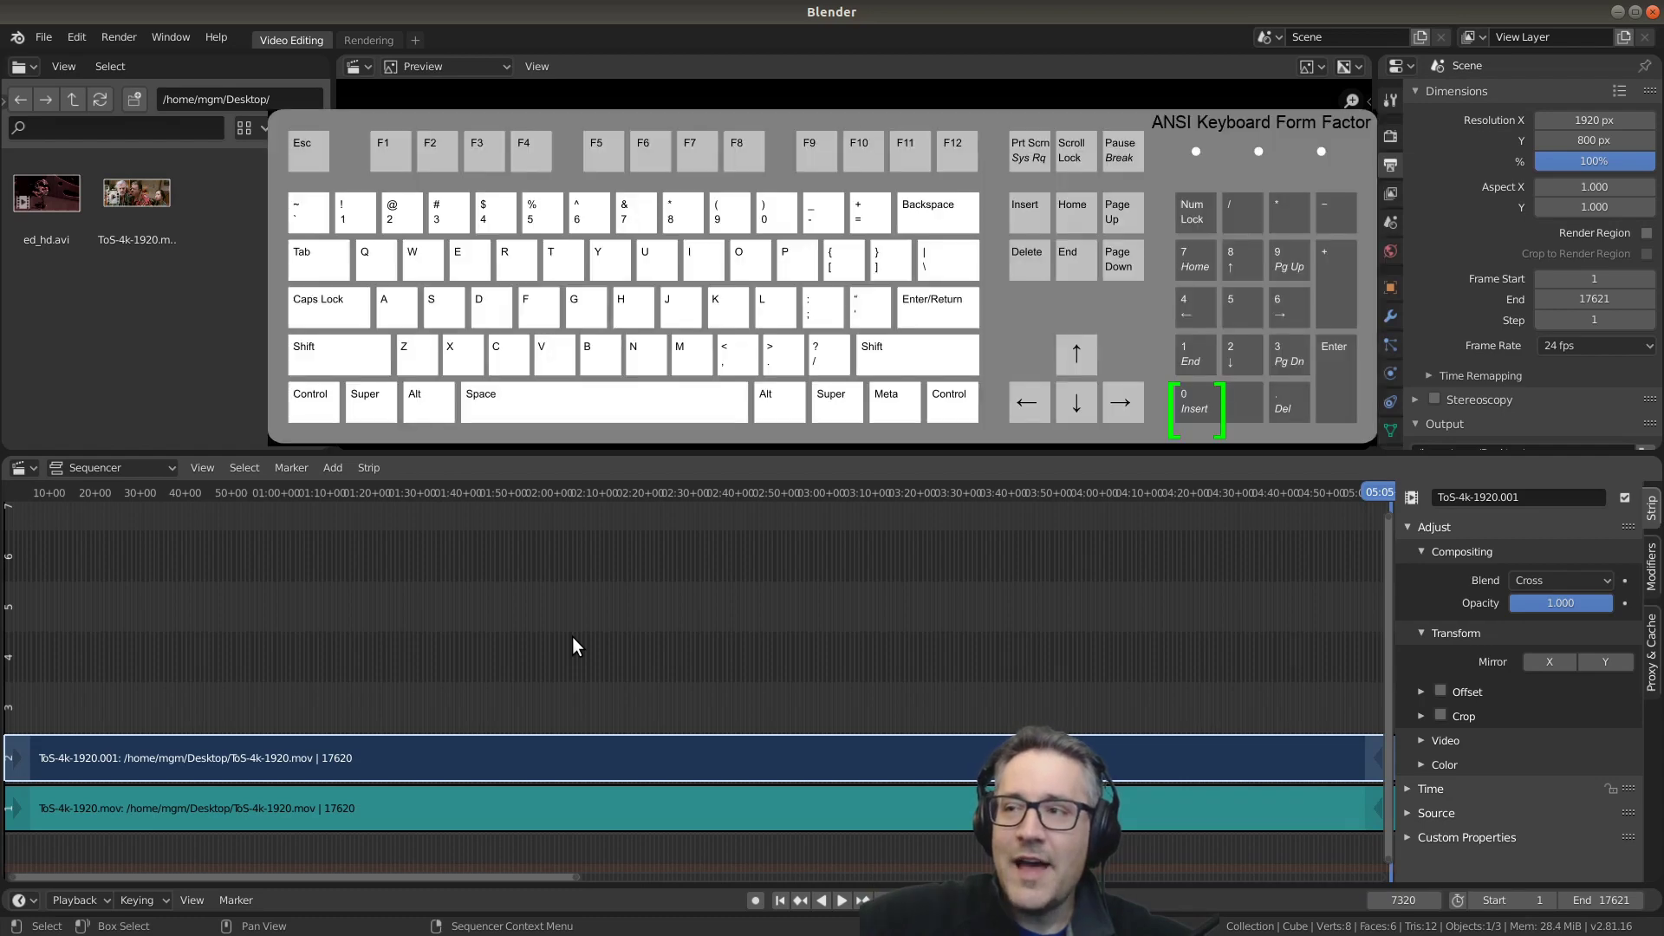
Step: Move the playhead to 03:33+13, then 04:52+19, centring the view on it each time
{"action": "key", "text": "KP_Decimal"}
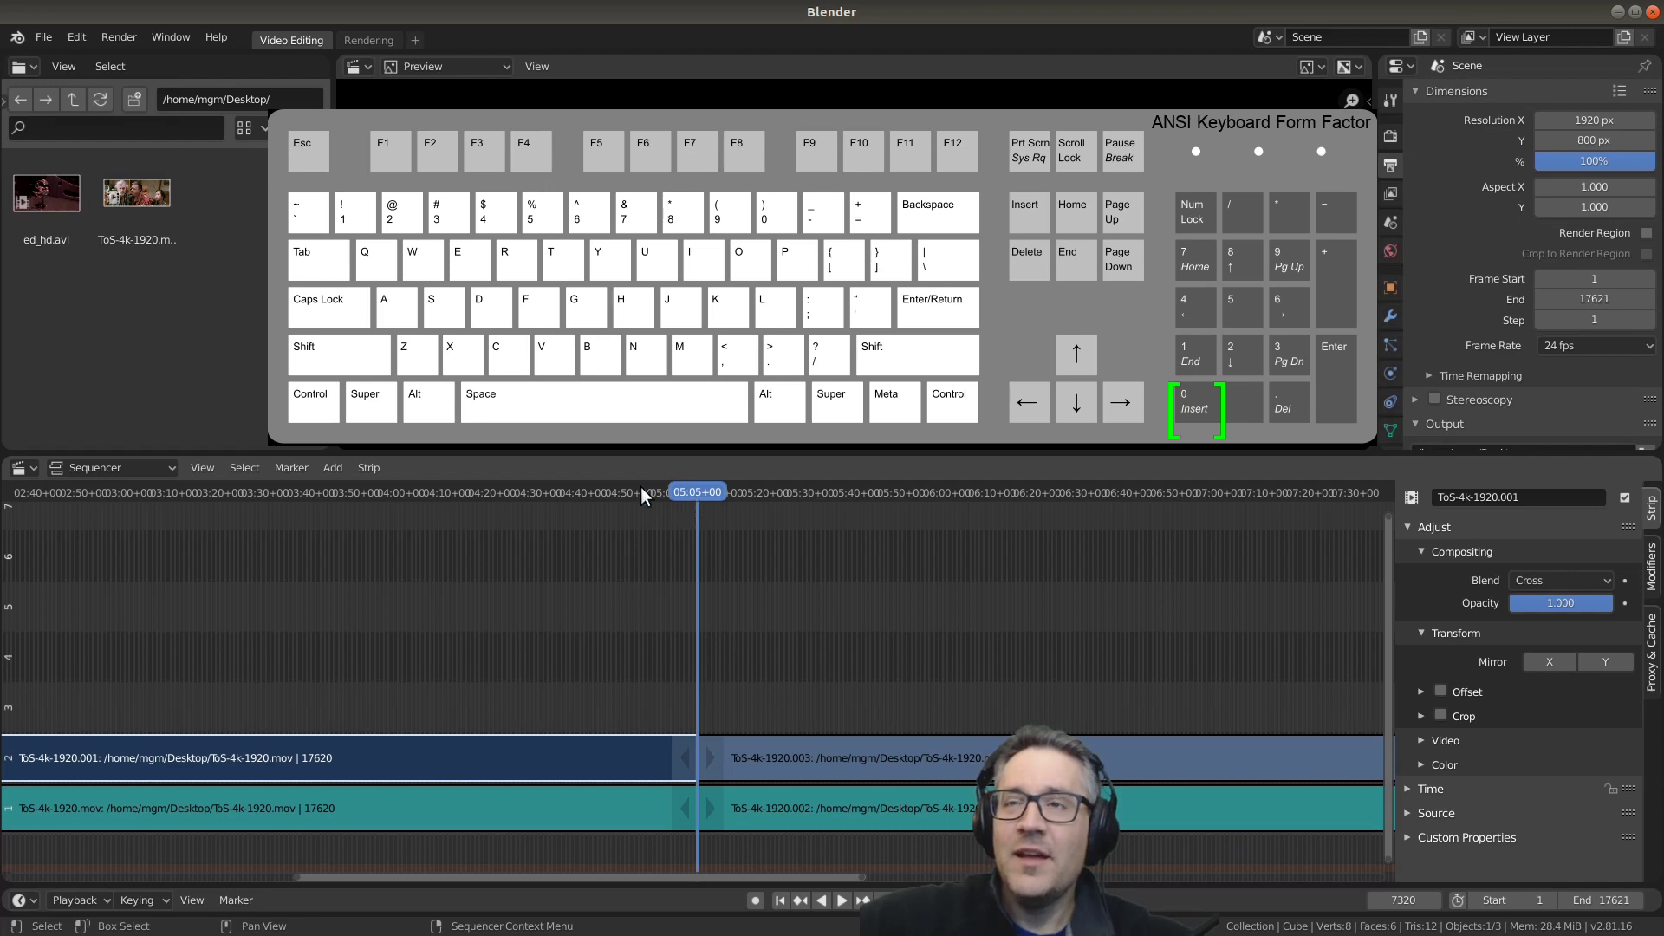
{"action": "left_click", "coordinate": [279, 491]}
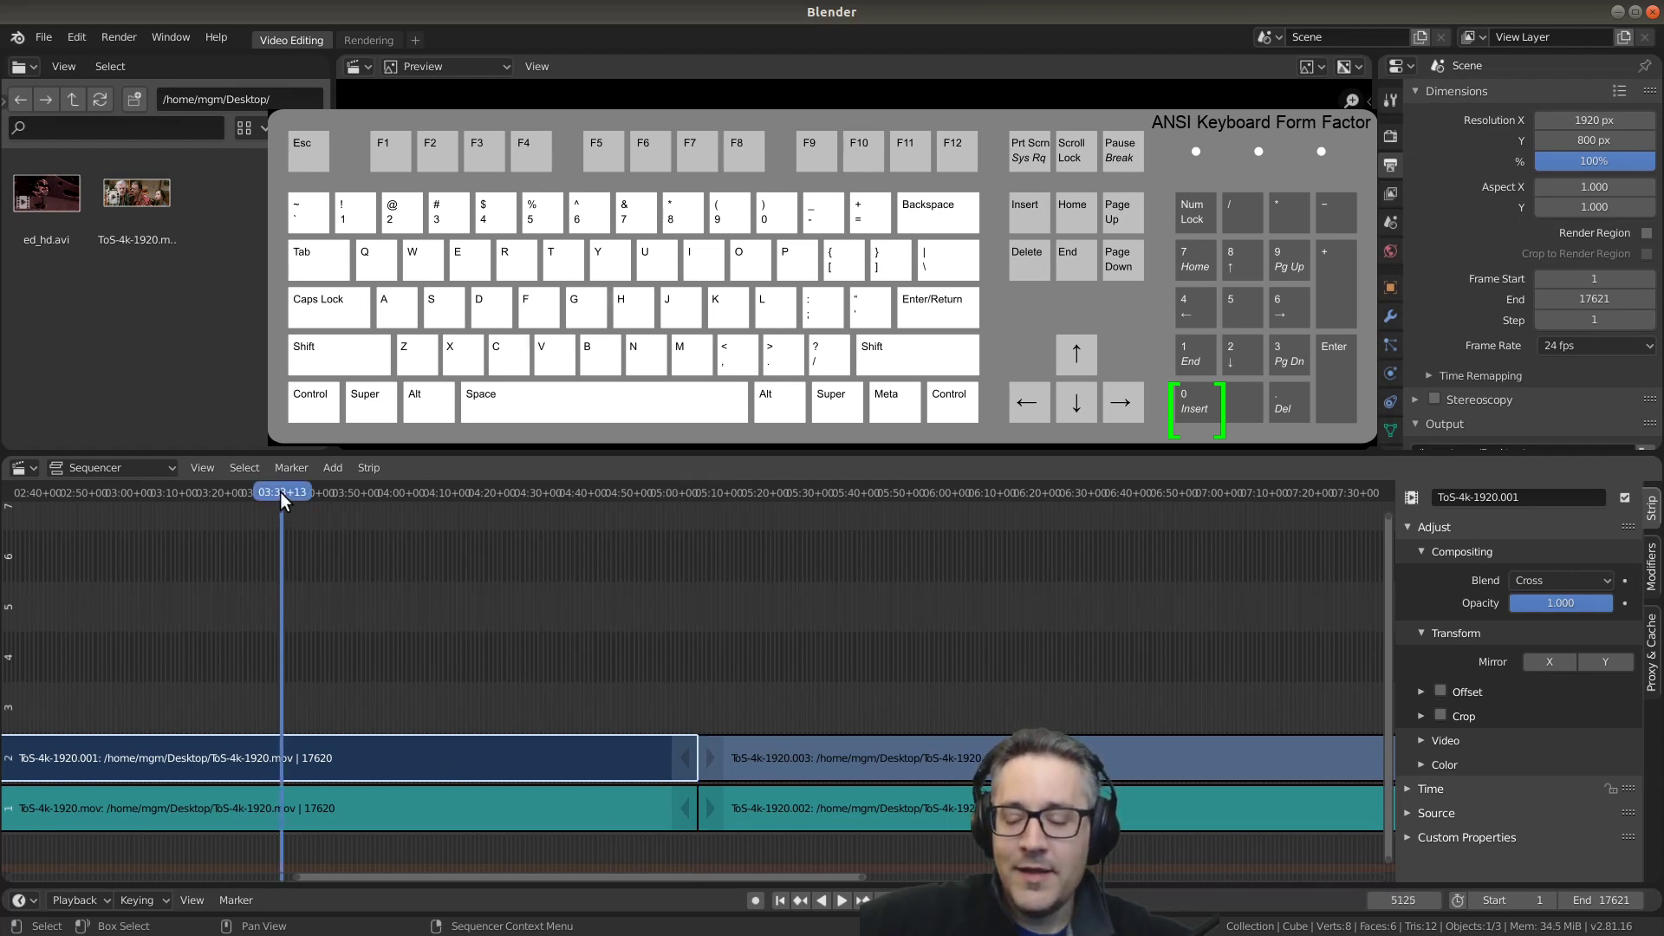
{"action": "key", "text": "KP_0"}
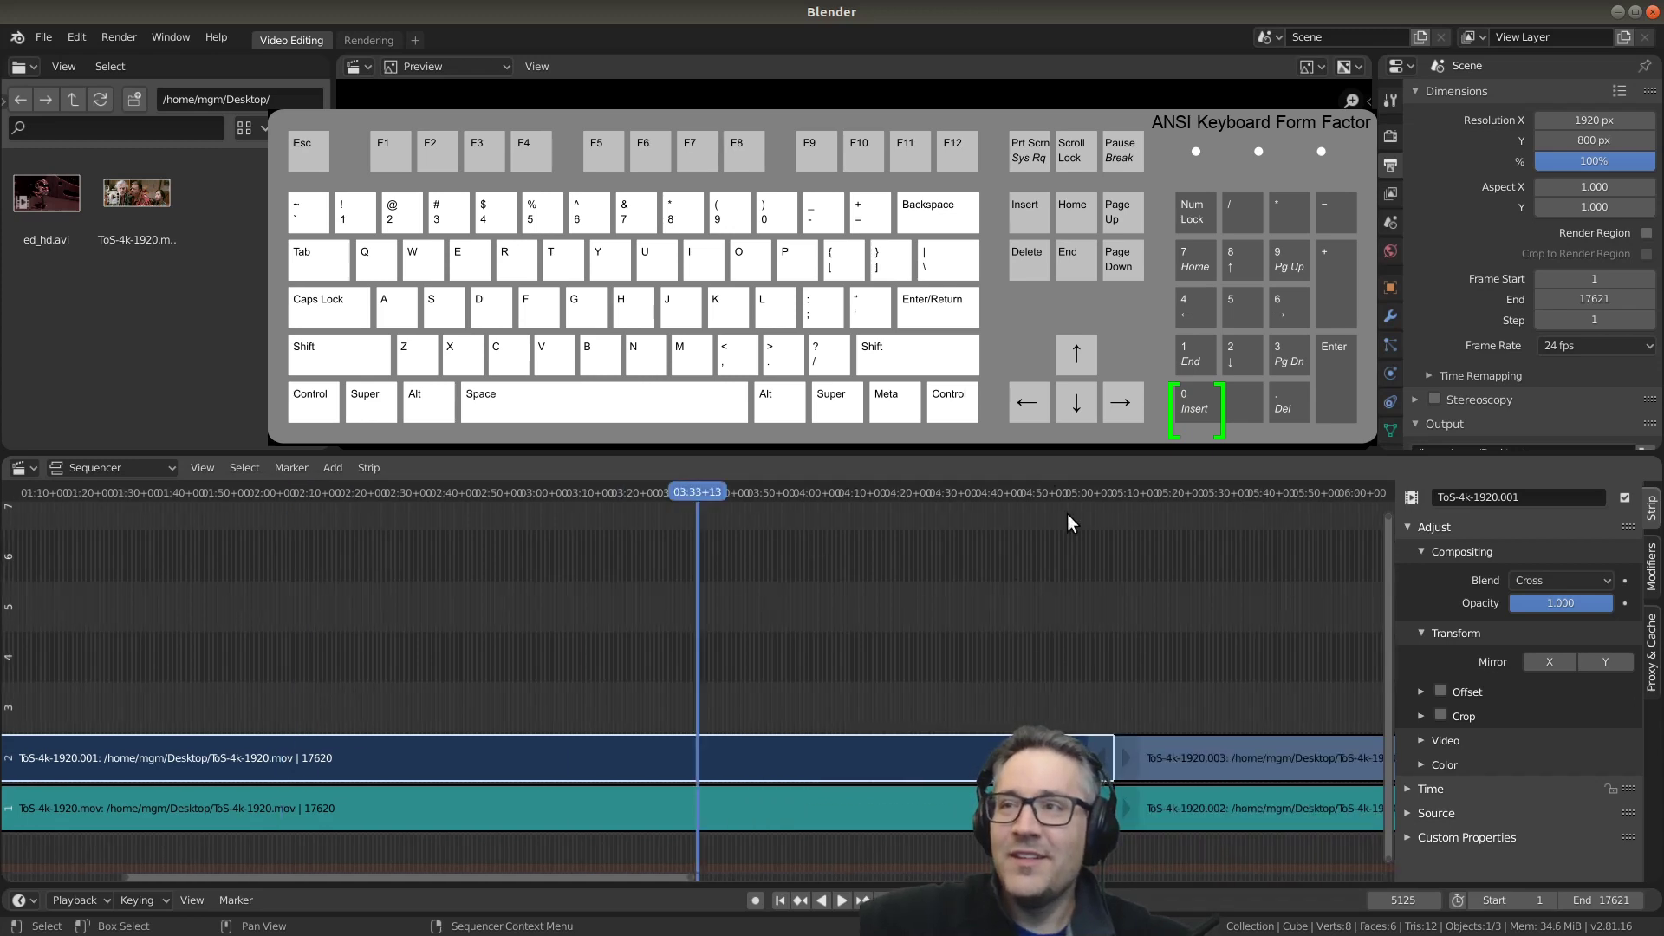
{"action": "left_click", "coordinate": [1055, 490]}
{"action": "key", "text": "KP_0"}
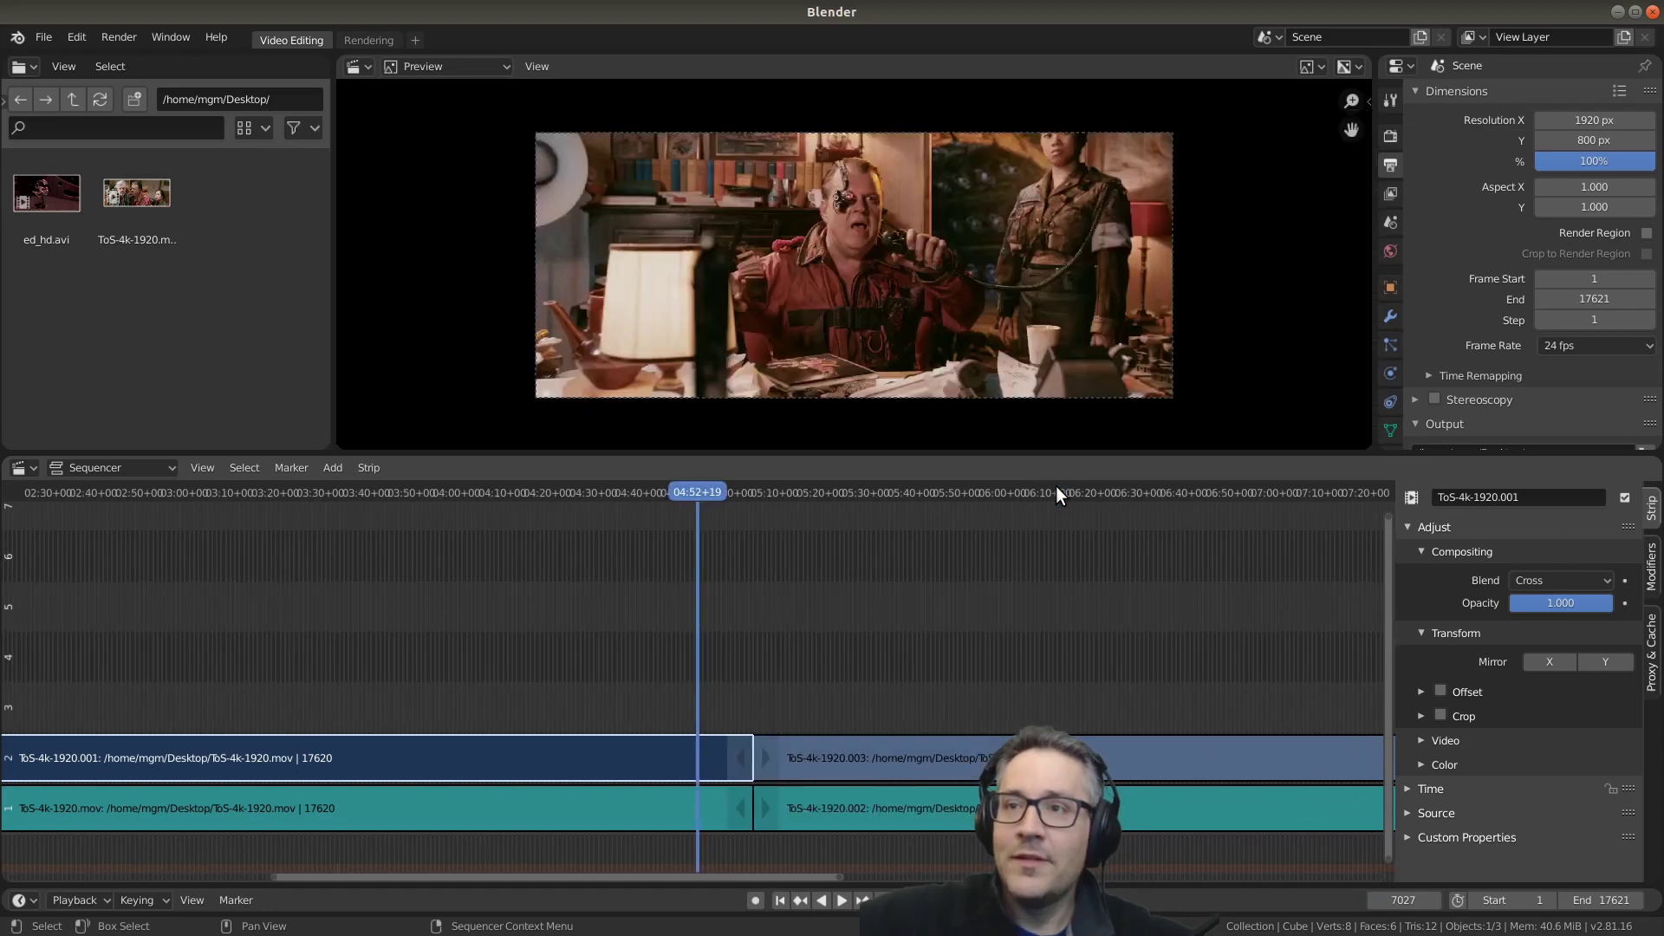